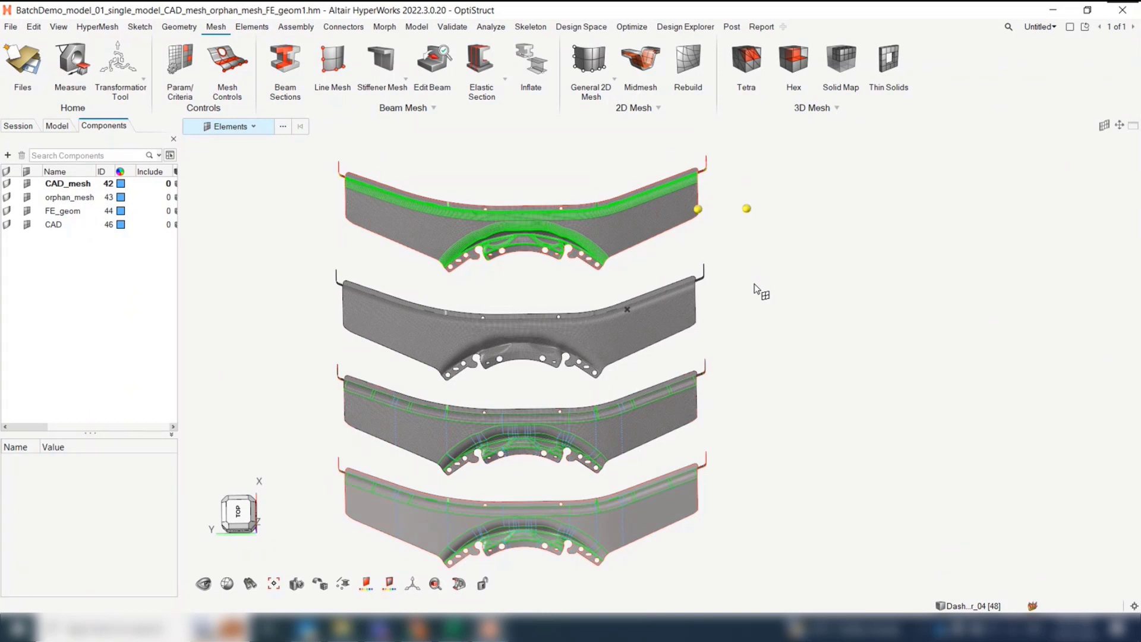
Review the HyperMesh Meshing preferences, including the option to create FE geometry when duplicating elements
{"action": "right_click", "coordinate": [537, 183]}
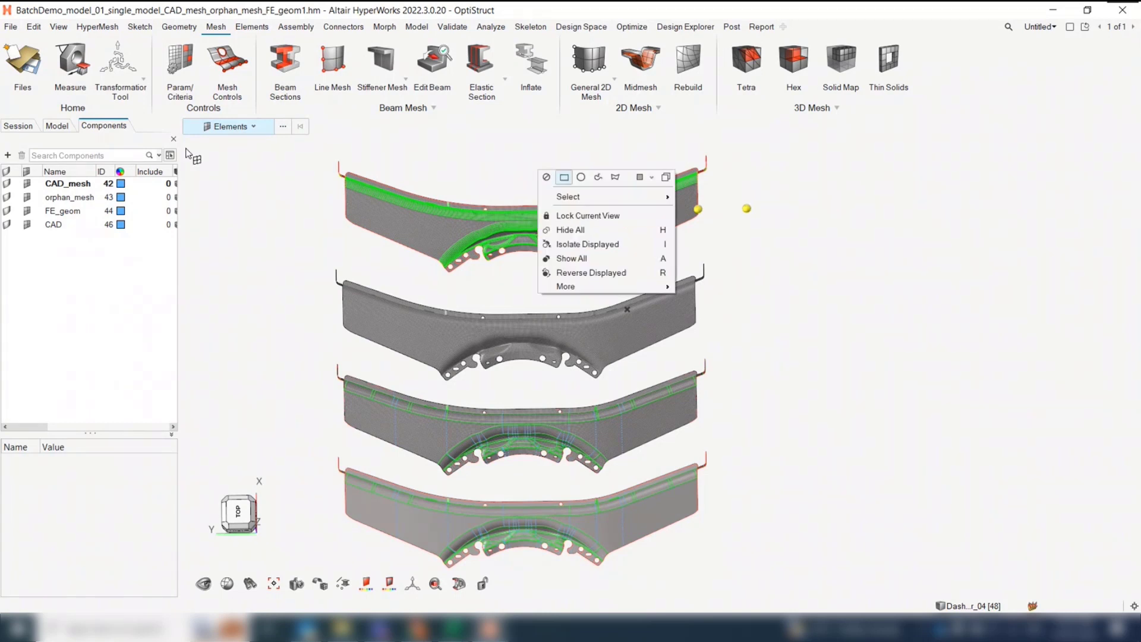
{"action": "right_click_drag", "start_coordinate": [271, 214], "coordinate": [270, 189]}
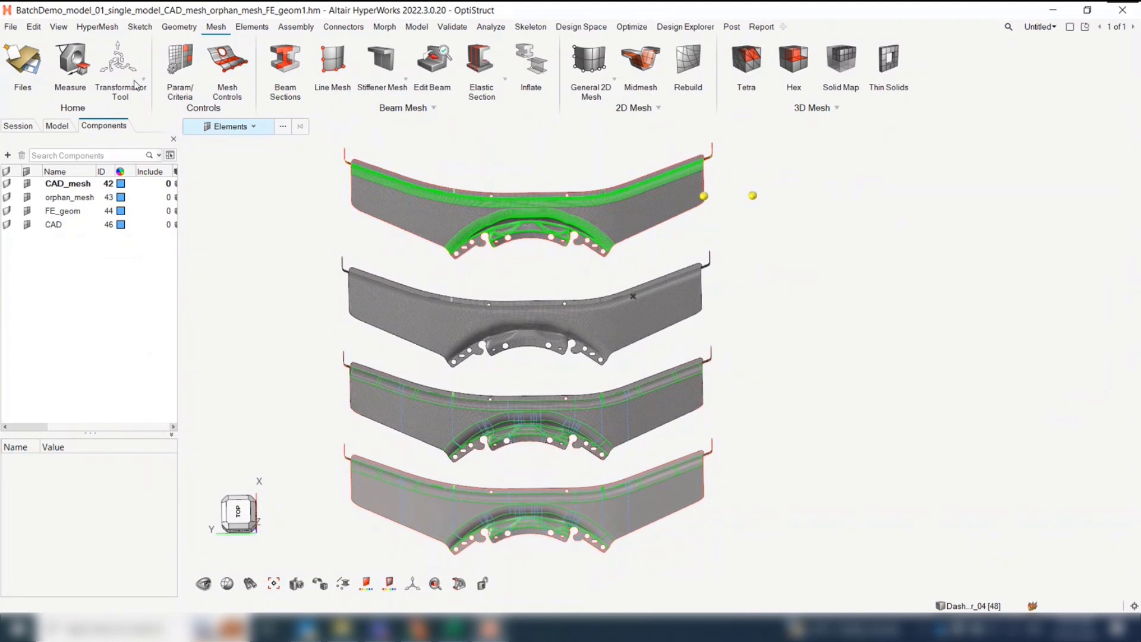
{"action": "left_click", "coordinate": [11, 26]}
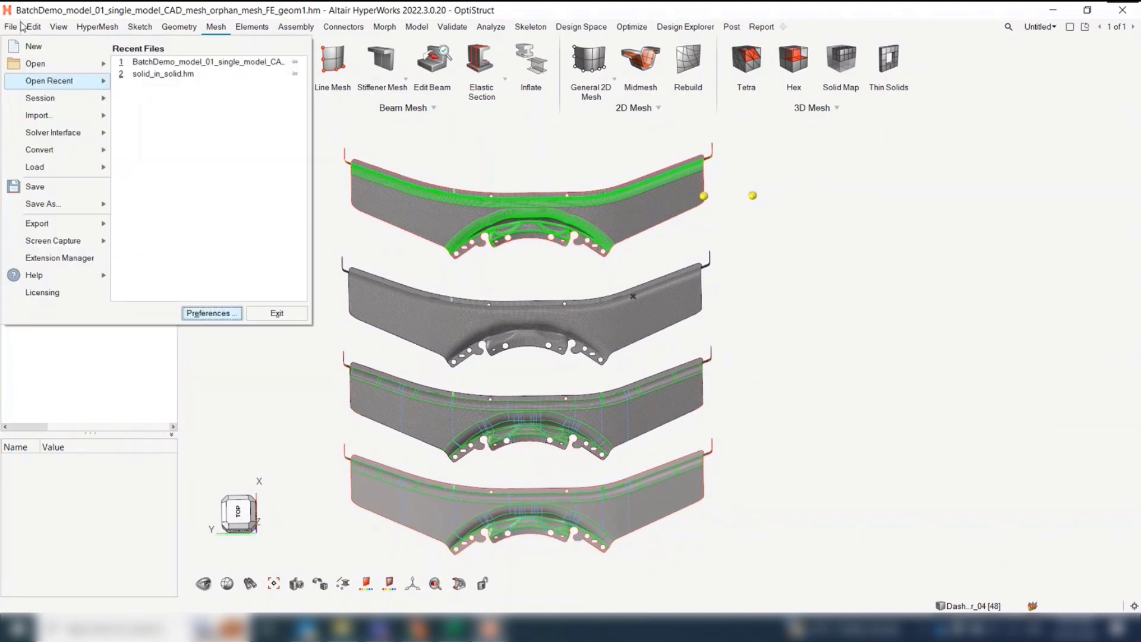
{"action": "left_click", "coordinate": [207, 313]}
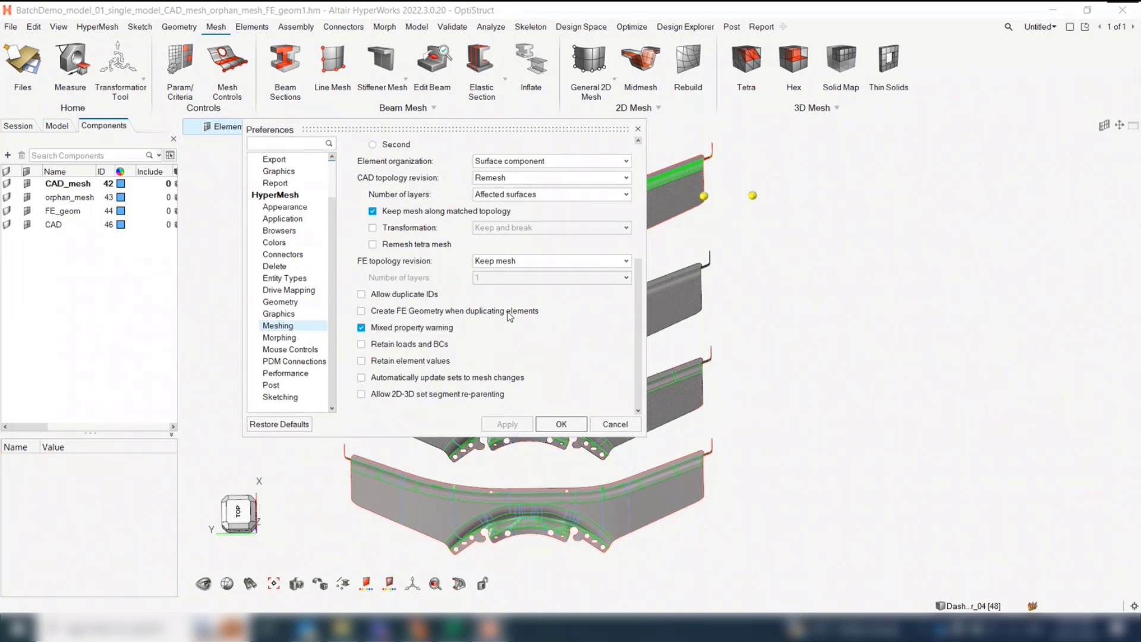
{"action": "left_click", "coordinate": [561, 423]}
In the Transformation Tool, select the shell elements at the node-marked end of the upper three parts for a duplicating translation
{"action": "left_click", "coordinate": [118, 61]}
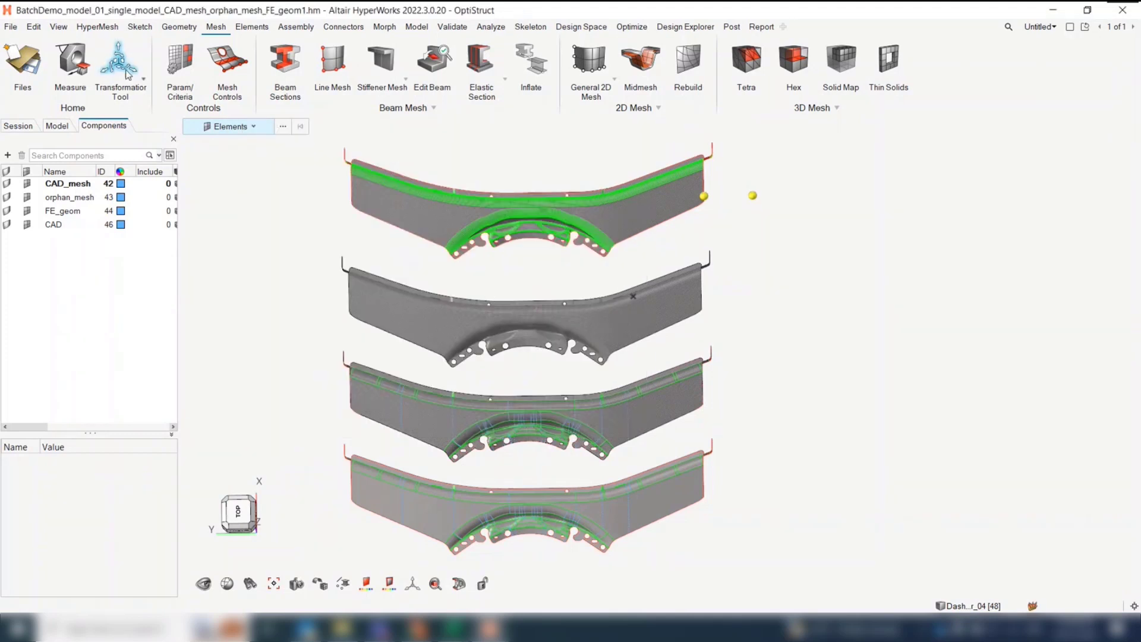
{"action": "left_click_drag", "start_coordinate": [367, 128], "coordinate": [219, 139]}
{"action": "left_click", "coordinate": [238, 184]}
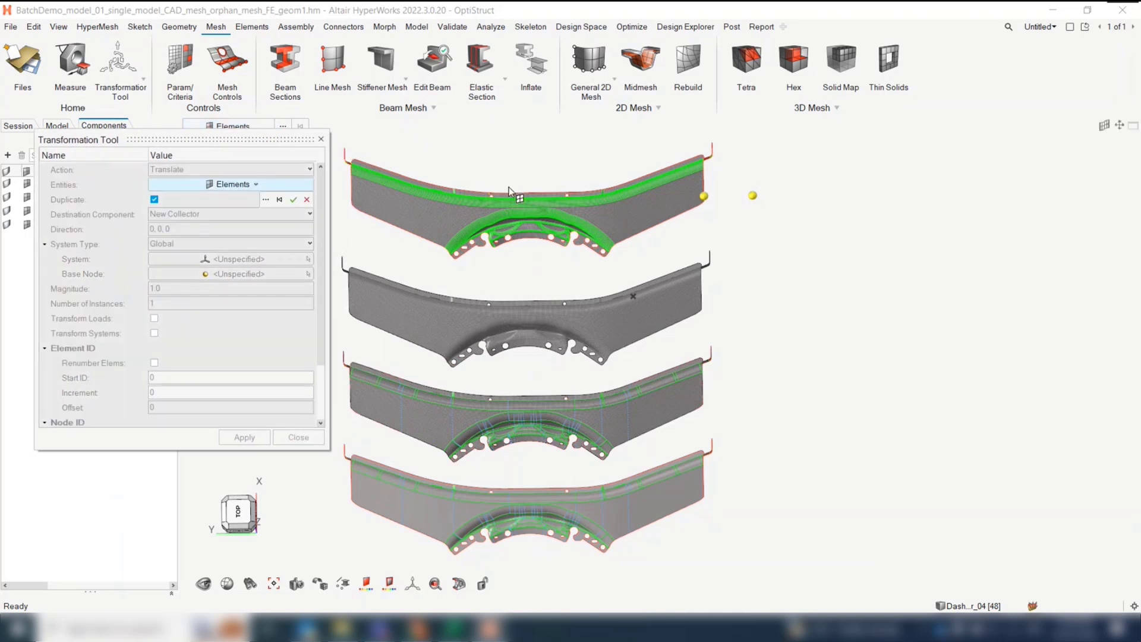
{"action": "right_click_drag", "start_coordinate": [598, 192], "coordinate": [598, 201]}
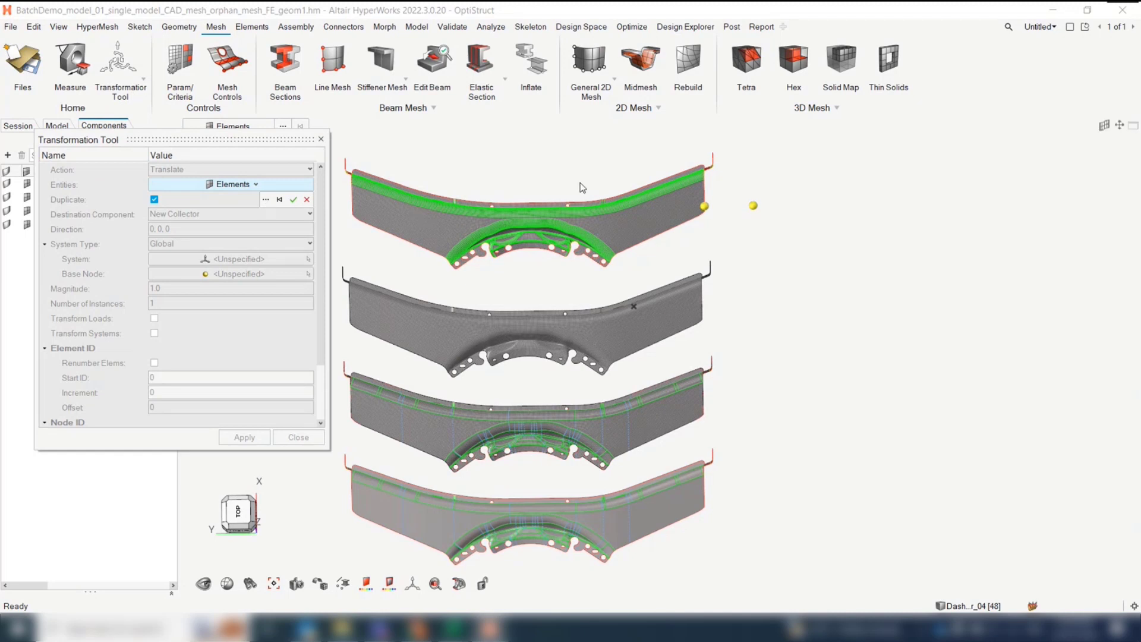
{"action": "left_click_drag", "start_coordinate": [588, 140], "coordinate": [770, 481], "text": "shift"}
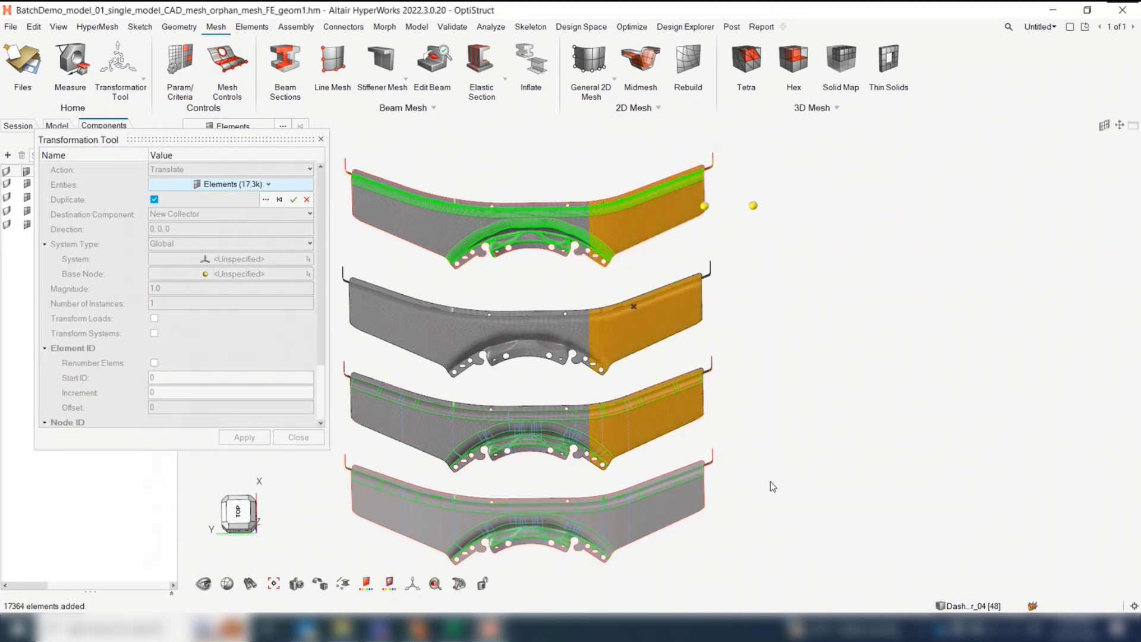
{"action": "left_click", "coordinate": [294, 199]}
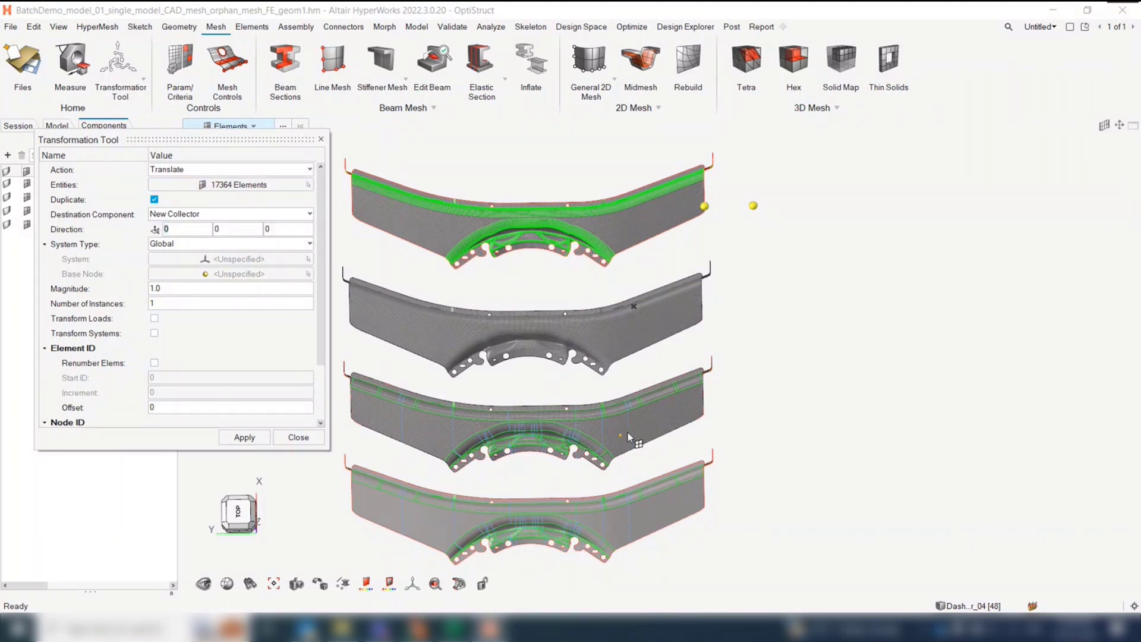
Define the translation direction through the two yellow nodes beside the uppermost part and set the magnitude to 1000
{"action": "left_click", "coordinate": [155, 229]}
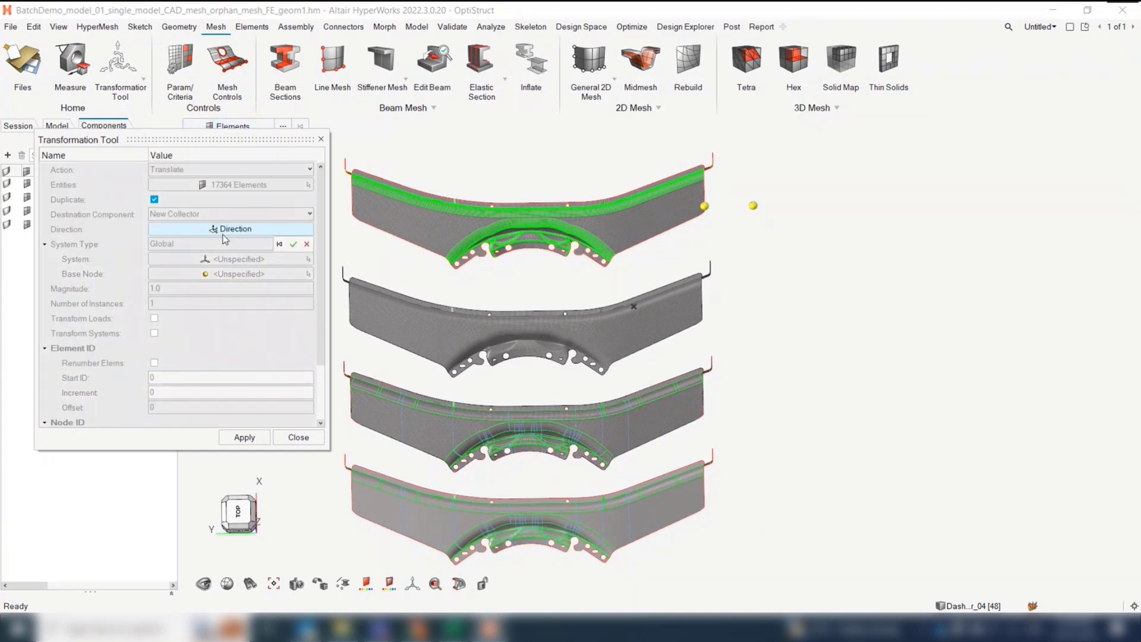
{"action": "left_click", "coordinate": [705, 207]}
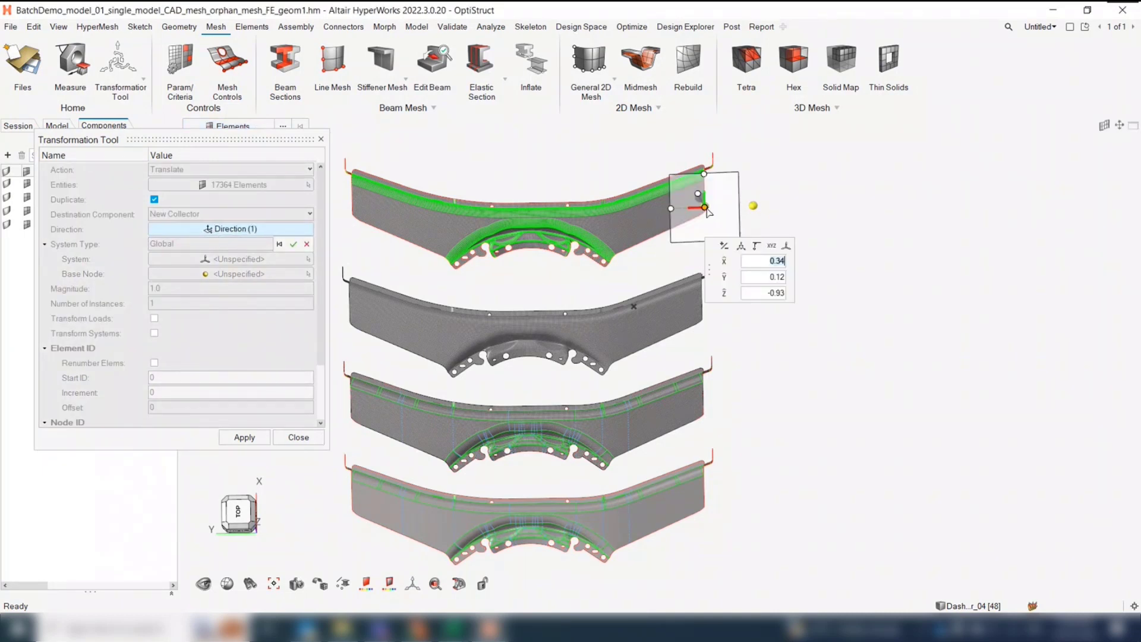
{"action": "left_click", "coordinate": [697, 196]}
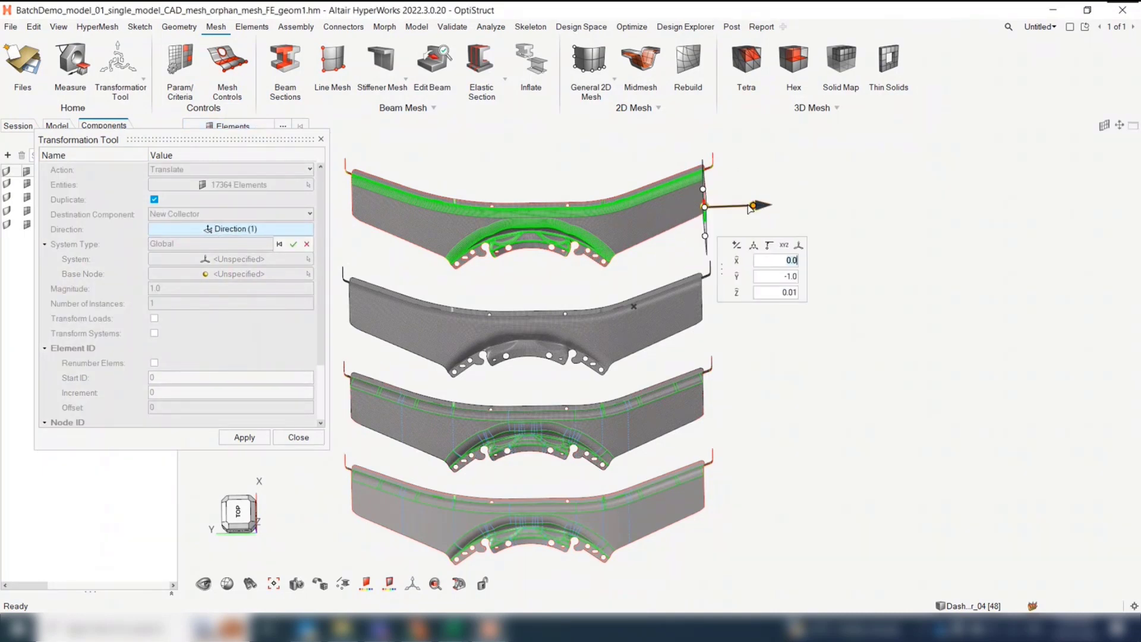
{"action": "left_click", "coordinate": [296, 244]}
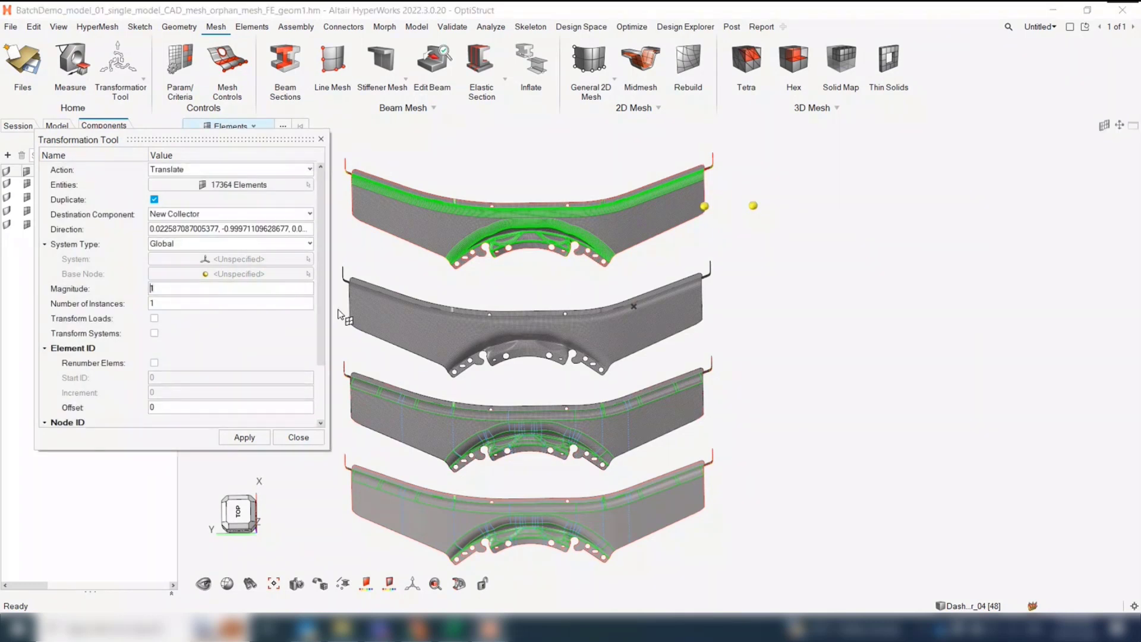
{"action": "type", "text": "1000"}
{"action": "key", "text": "Return"}
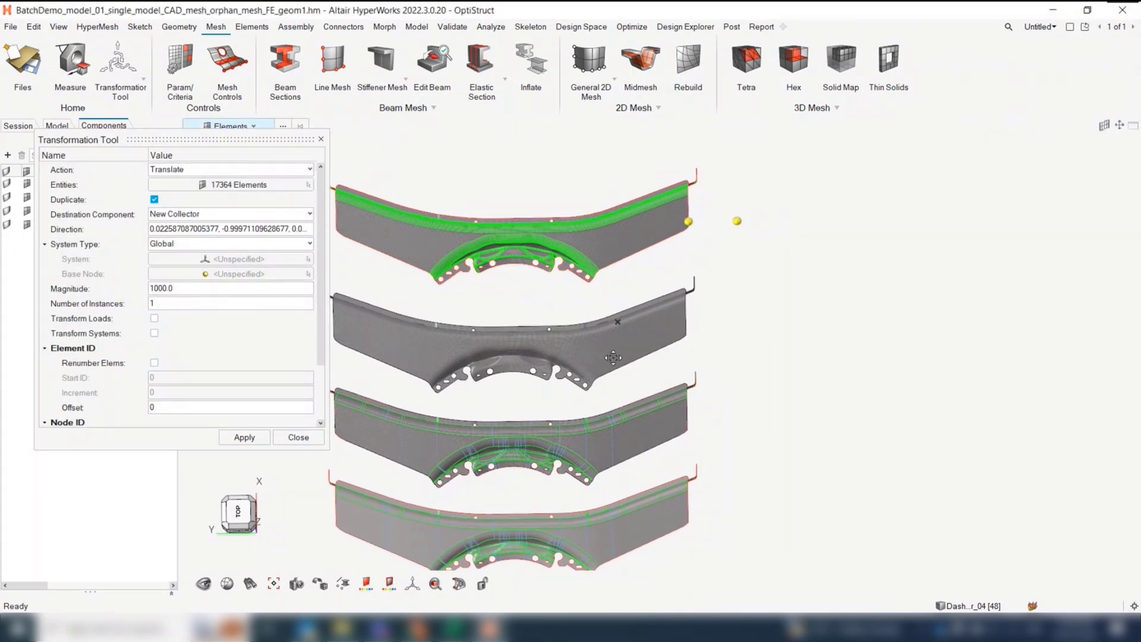
Try the duplicating translation without FE geometry creation, inspect the copies, and undo it
{"action": "left_click", "coordinate": [245, 437]}
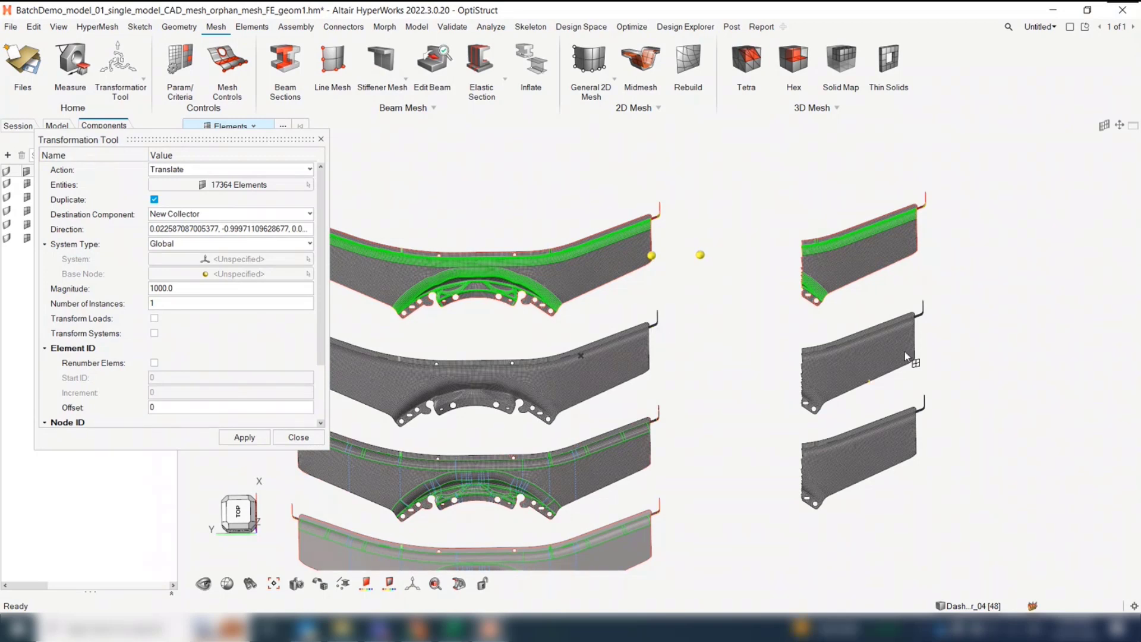
{"action": "right_click_drag", "start_coordinate": [877, 353], "coordinate": [887, 322]}
{"action": "right_click_drag", "start_coordinate": [639, 407], "coordinate": [646, 387]}
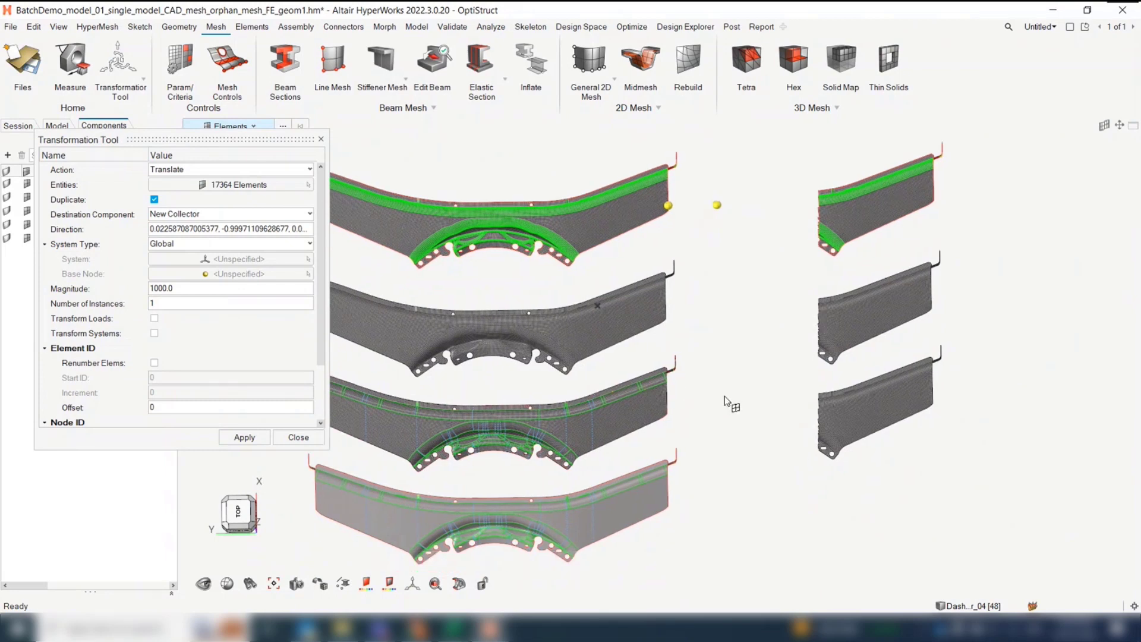
{"action": "right_click_drag", "start_coordinate": [725, 396], "coordinate": [730, 385]}
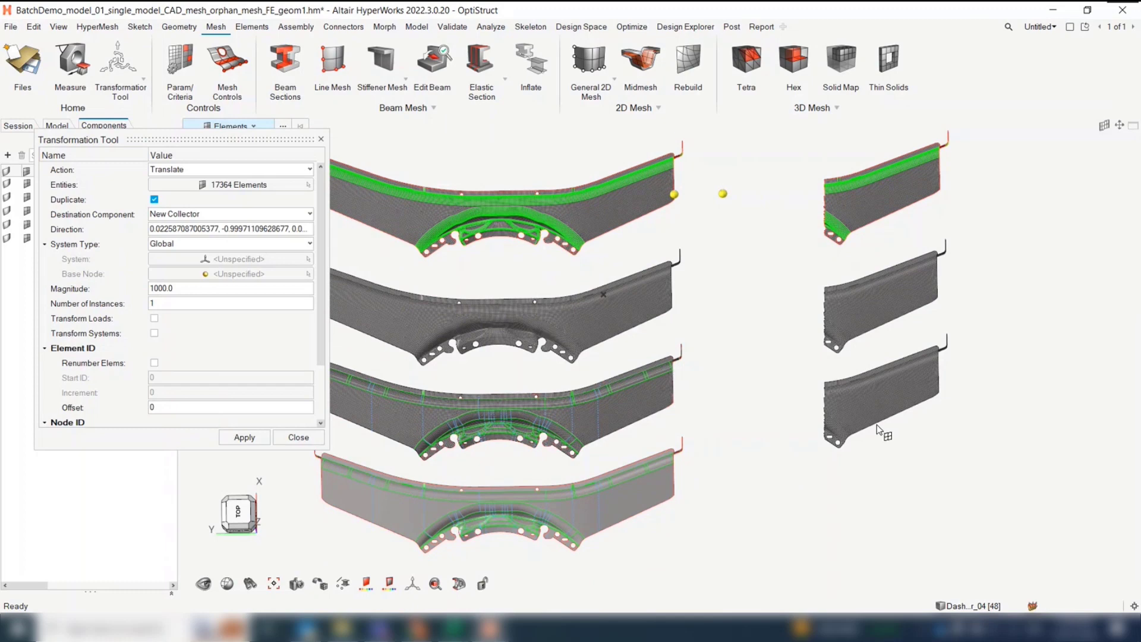
{"action": "right_click_drag", "start_coordinate": [876, 424], "coordinate": [876, 420]}
{"action": "key", "text": "ctrl+z"}
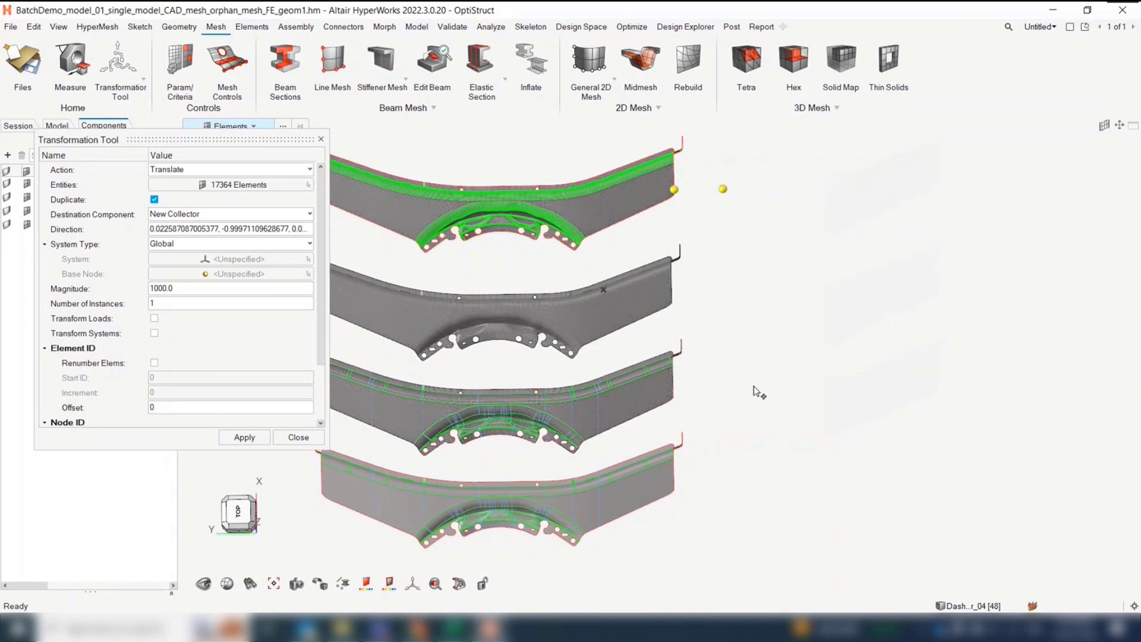
Enable Create FE Geometry when duplicating elements in the Meshing preferences
{"action": "left_click", "coordinate": [256, 141]}
{"action": "left_click_drag", "start_coordinate": [256, 141], "coordinate": [500, 138]}
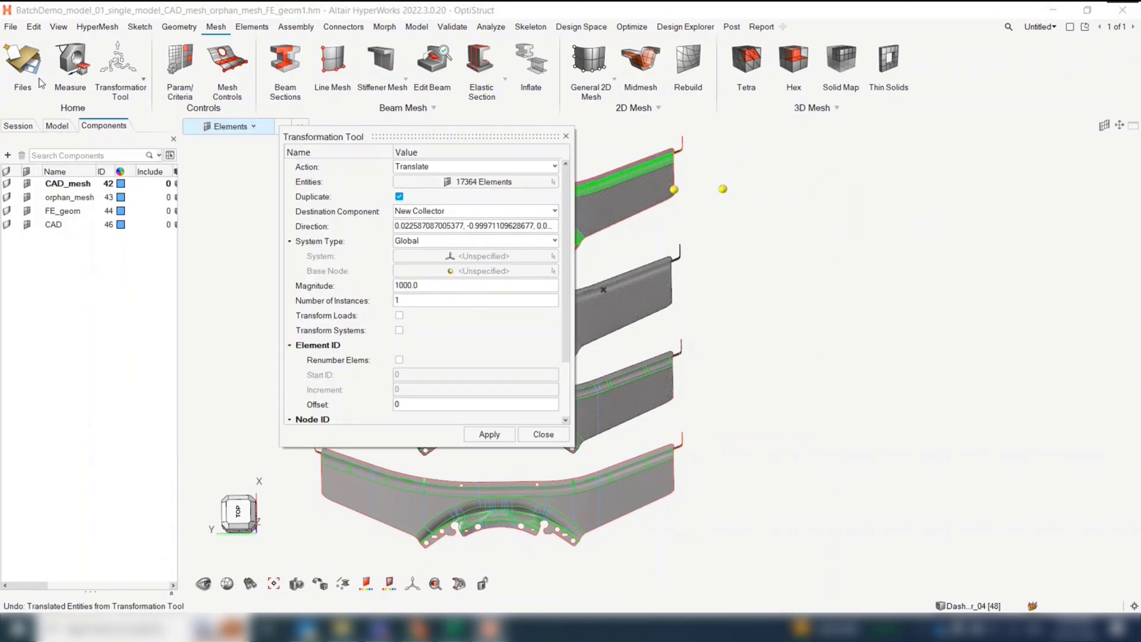
{"action": "left_click", "coordinate": [11, 26]}
{"action": "left_click", "coordinate": [208, 314]}
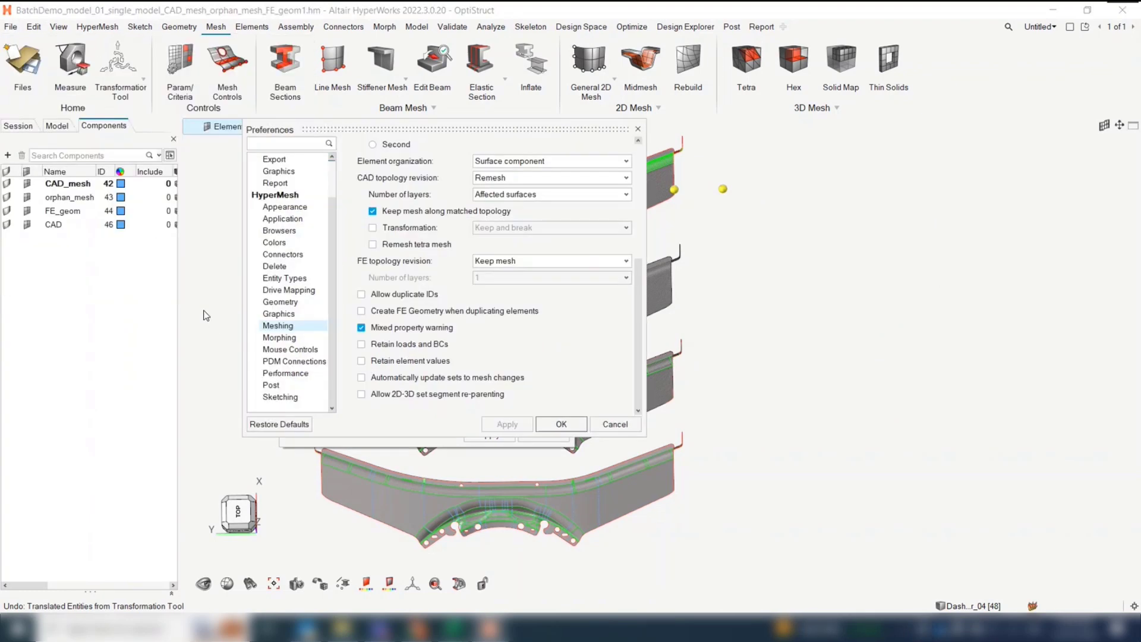
{"action": "left_click", "coordinate": [410, 311]}
{"action": "left_click", "coordinate": [556, 423]}
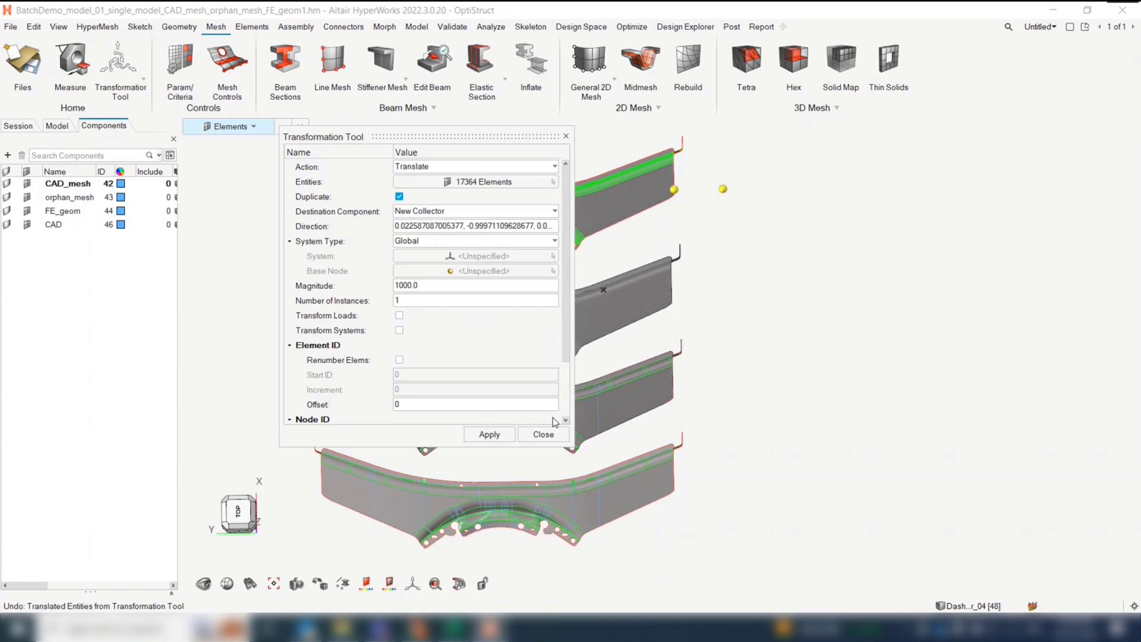
Apply the duplicating translation to the selected elements again and close the Transformation Tool
{"action": "left_click", "coordinate": [496, 435]}
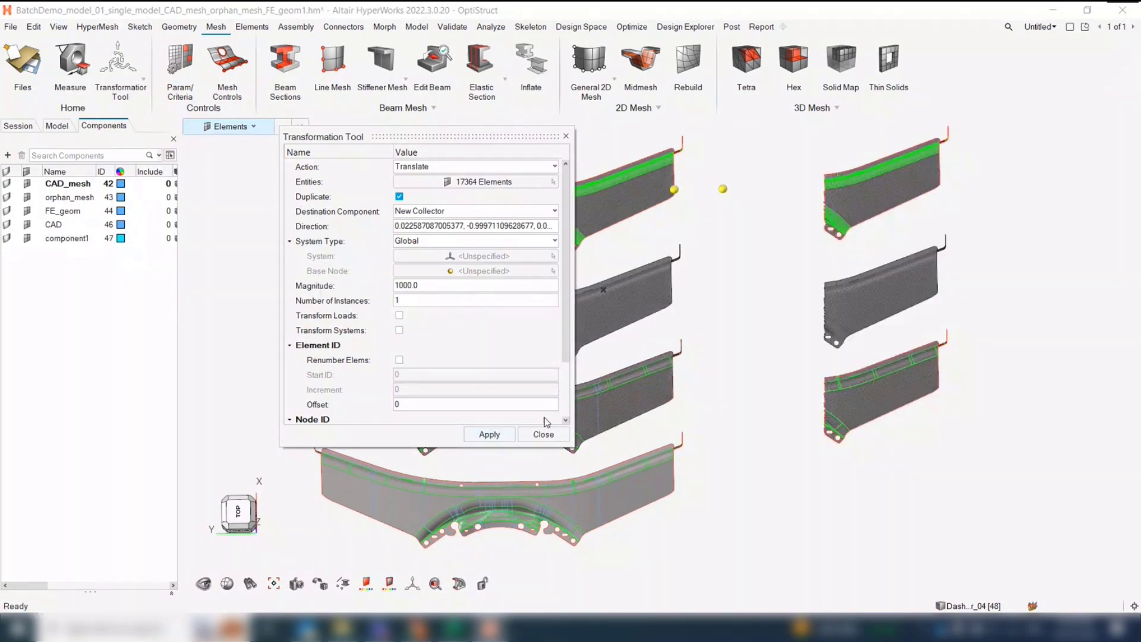
{"action": "right_click_drag", "start_coordinate": [730, 393], "coordinate": [720, 421]}
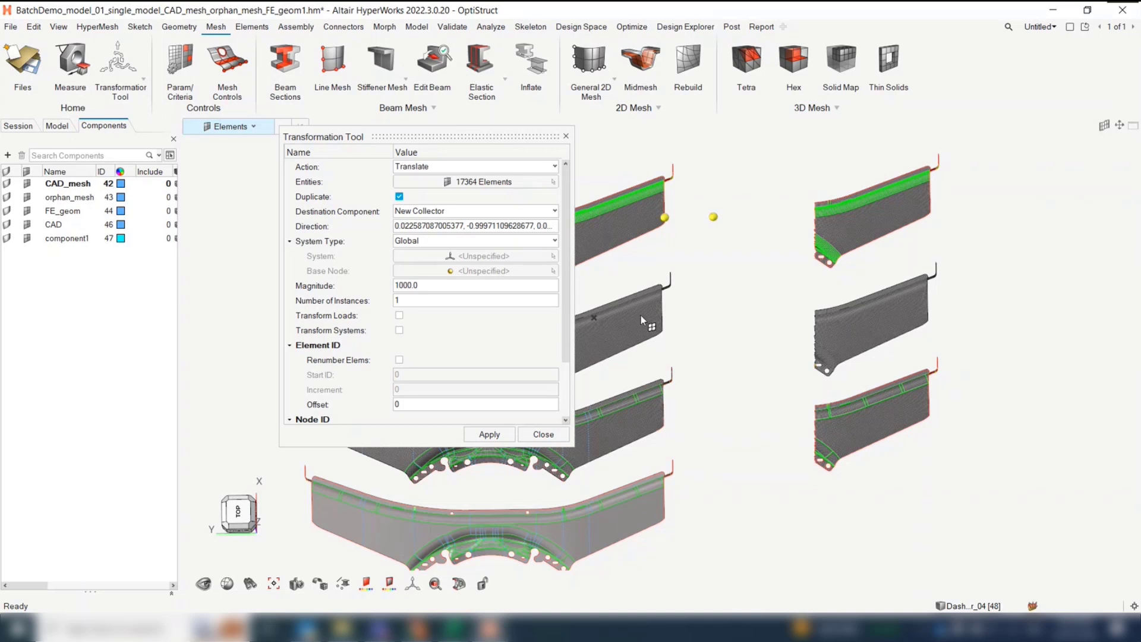
{"action": "left_click", "coordinate": [544, 435]}
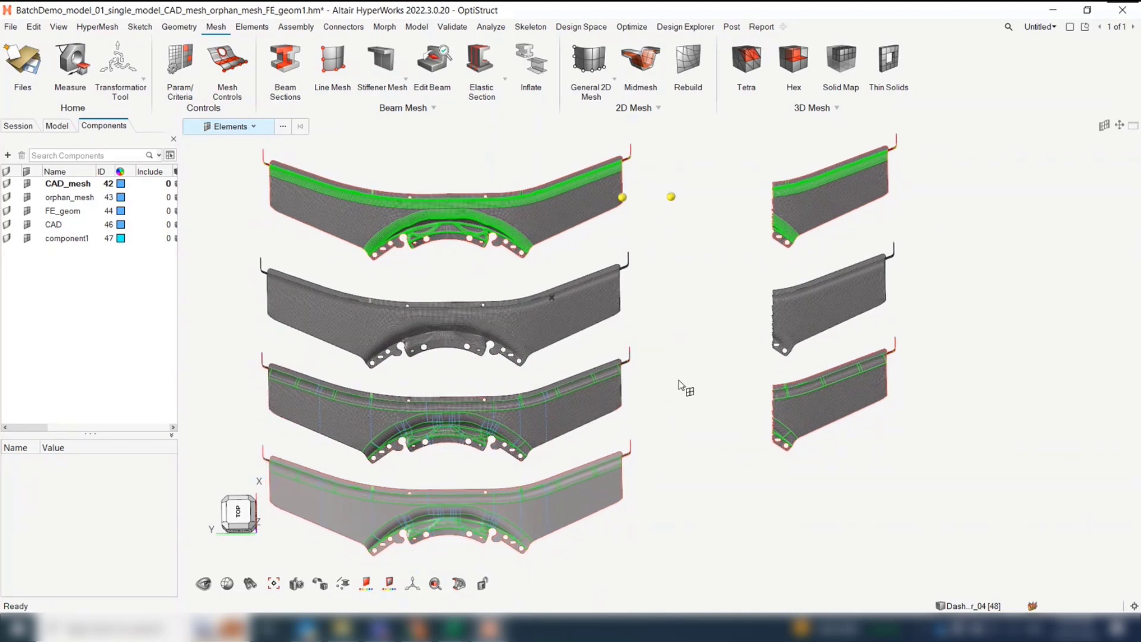
Switch to the HyperWorks session containing solid_in_solid.hm and start the Acoustic Cavity tool
{"action": "mouse_move", "coordinate": [488, 629]}
{"action": "left_click", "coordinate": [409, 569]}
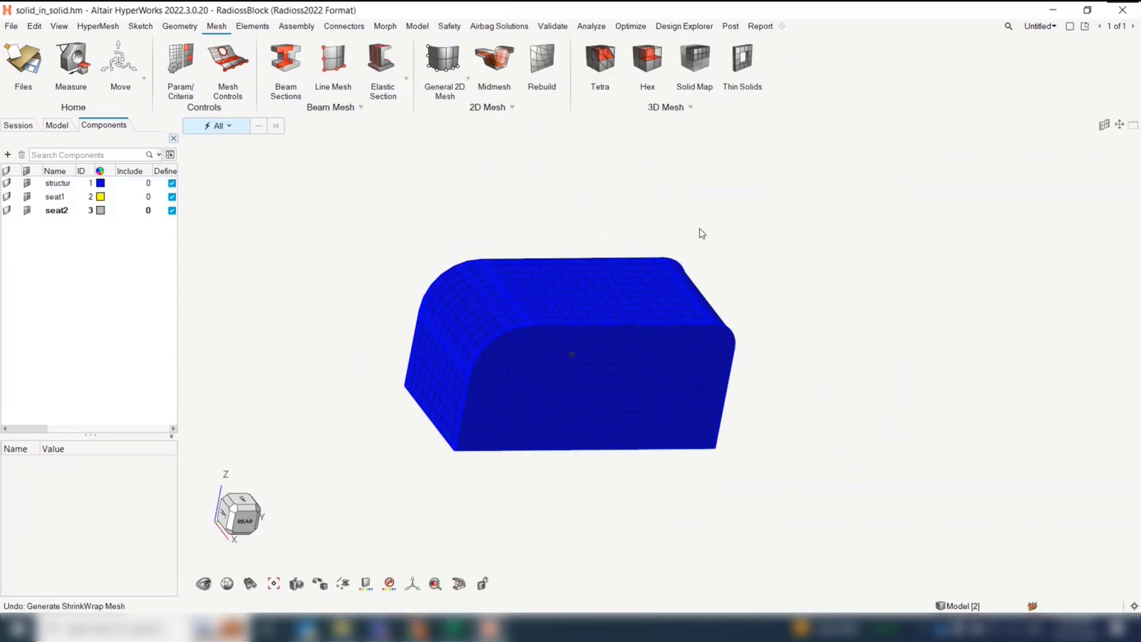
{"action": "left_click", "coordinate": [691, 108]}
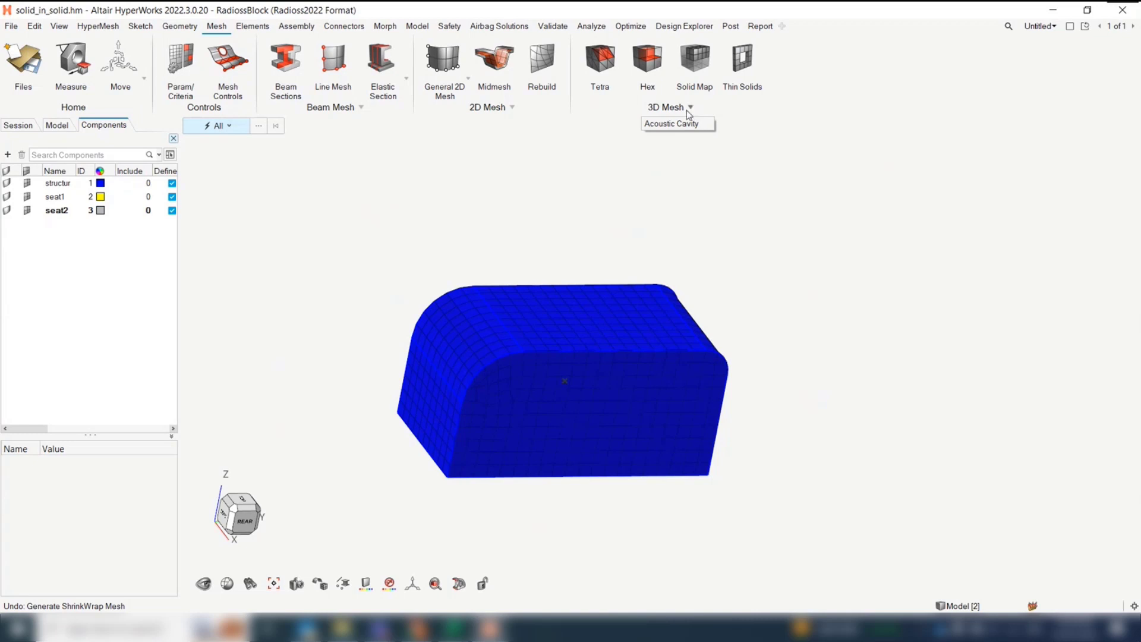
{"action": "left_click", "coordinate": [680, 123]}
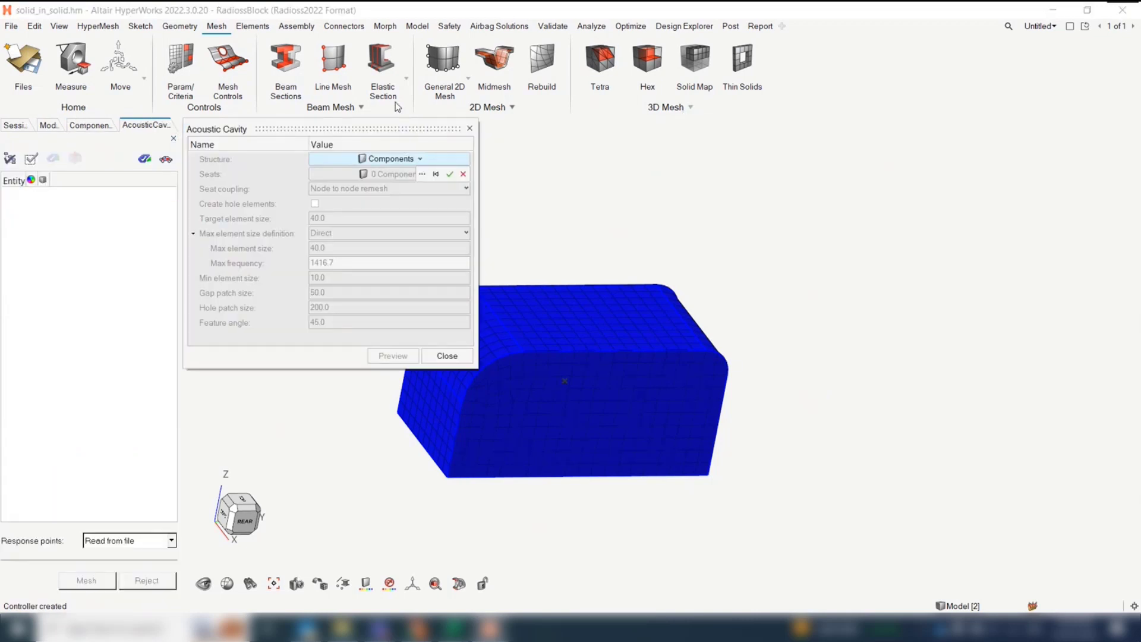
Assign the blue structure component from the component list as the acoustic cavity's structure
{"action": "left_click_drag", "start_coordinate": [404, 123], "coordinate": [391, 130]}
{"action": "left_click", "coordinate": [410, 180]}
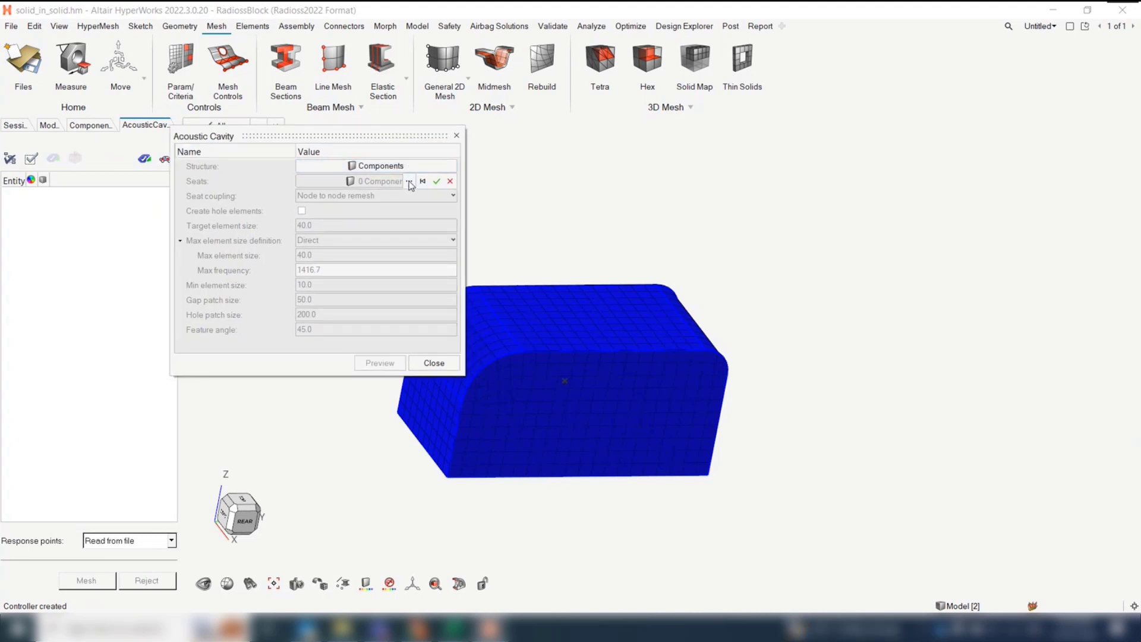
{"action": "left_click", "coordinate": [357, 232]}
{"action": "left_click", "coordinate": [665, 377]}
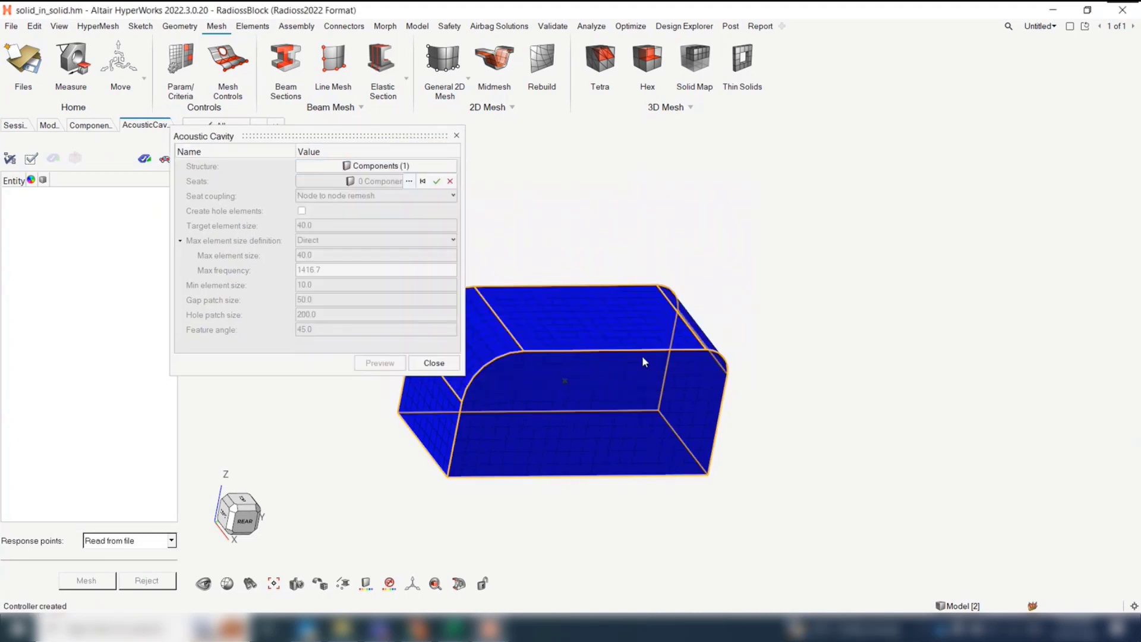
Assign the seat1 and seat2 components as the acoustic cavity's seats
{"action": "left_click", "coordinate": [380, 181]}
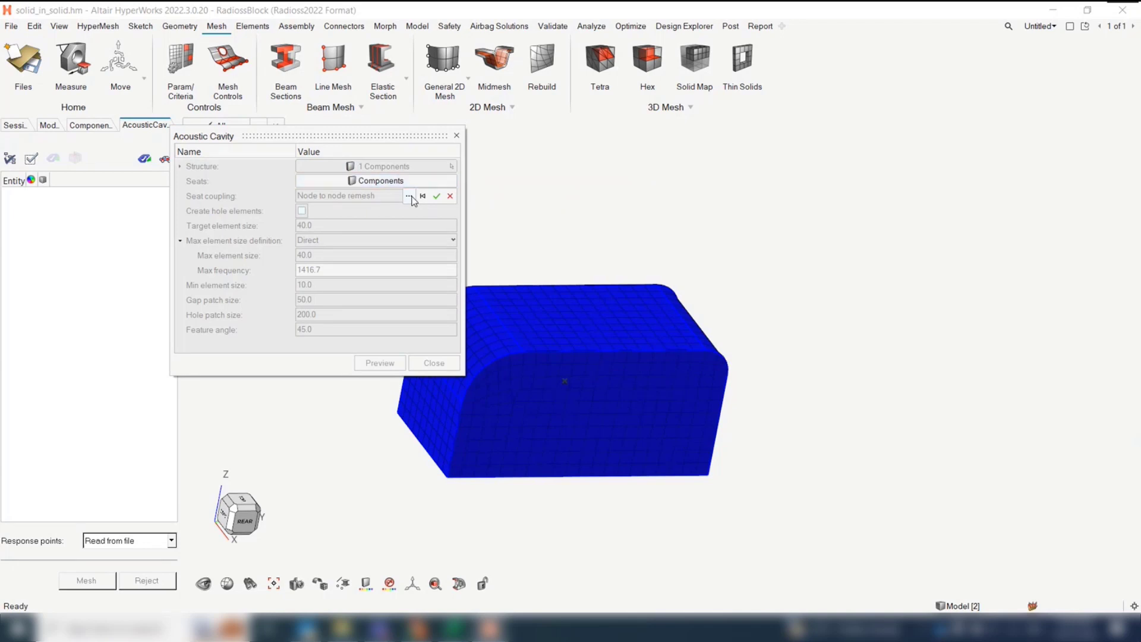
{"action": "left_click", "coordinate": [416, 196]}
{"action": "left_click", "coordinate": [355, 261]}
{"action": "left_click", "coordinate": [356, 274], "text": "shift"}
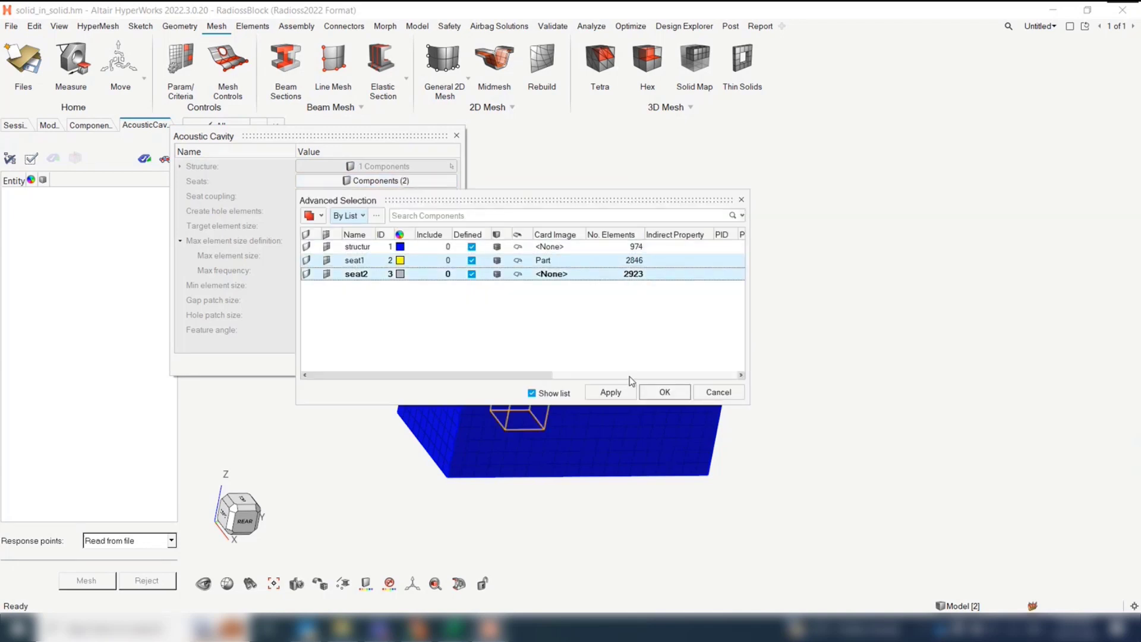
{"action": "left_click", "coordinate": [662, 393]}
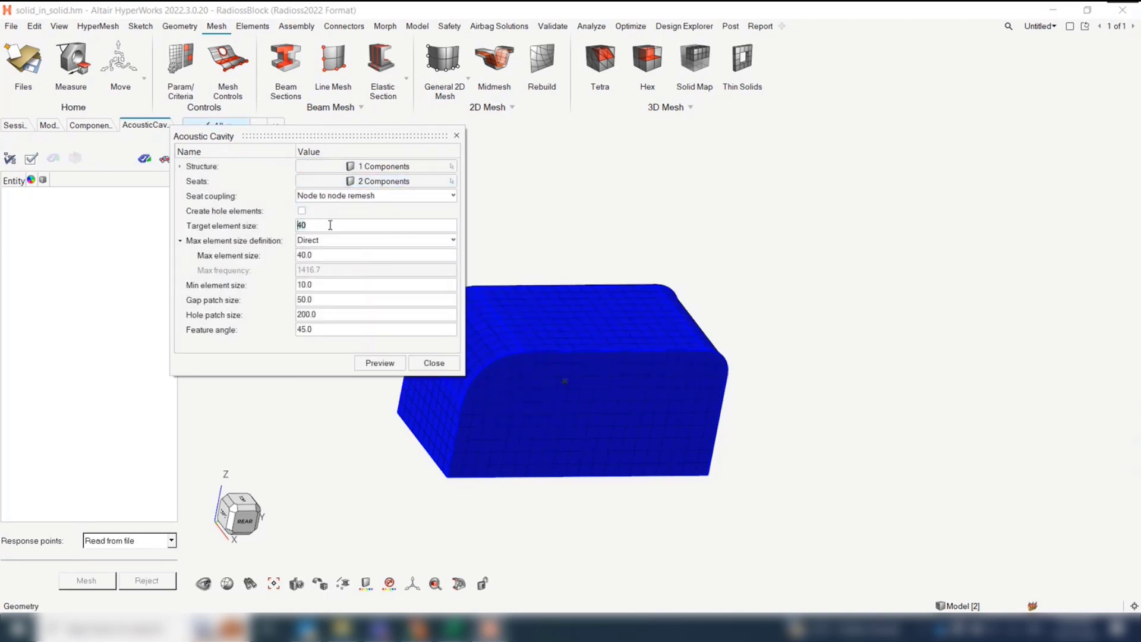
Set the target element size to 5, maximum to 10 and minimum to 2, and preview the acoustic cavities
{"action": "type", "text": "5.0"}
{"action": "left_click", "coordinate": [312, 260]}
{"action": "type", "text": "10.0"}
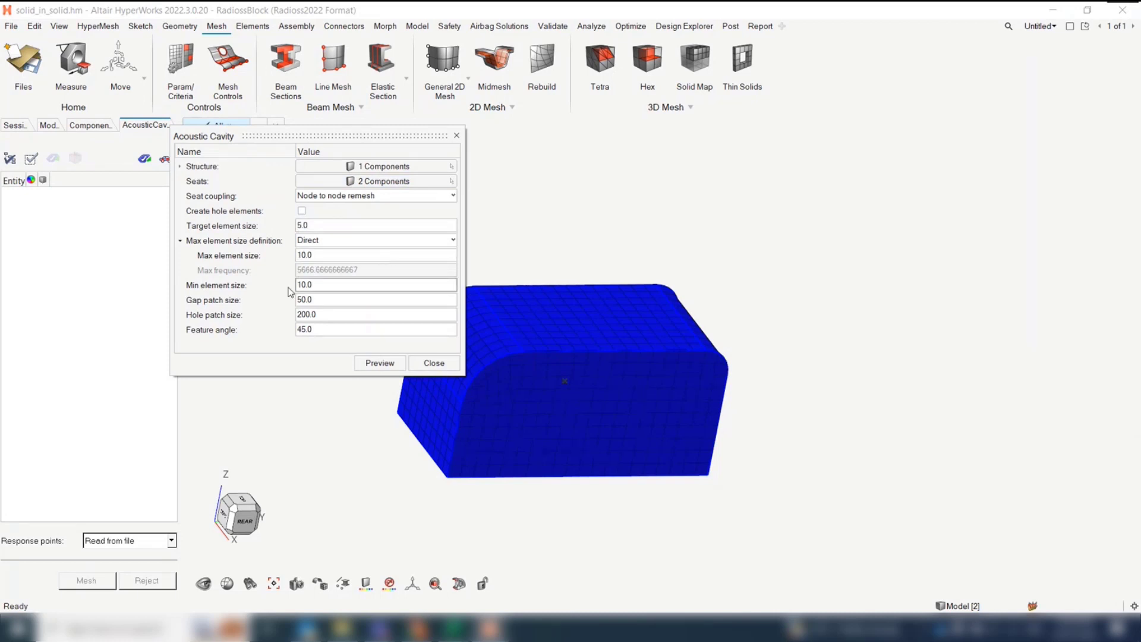
{"action": "left_click", "coordinate": [316, 256]}
{"action": "left_click", "coordinate": [319, 284]}
{"action": "type", "text": "2"}
{"action": "left_click", "coordinate": [379, 363]}
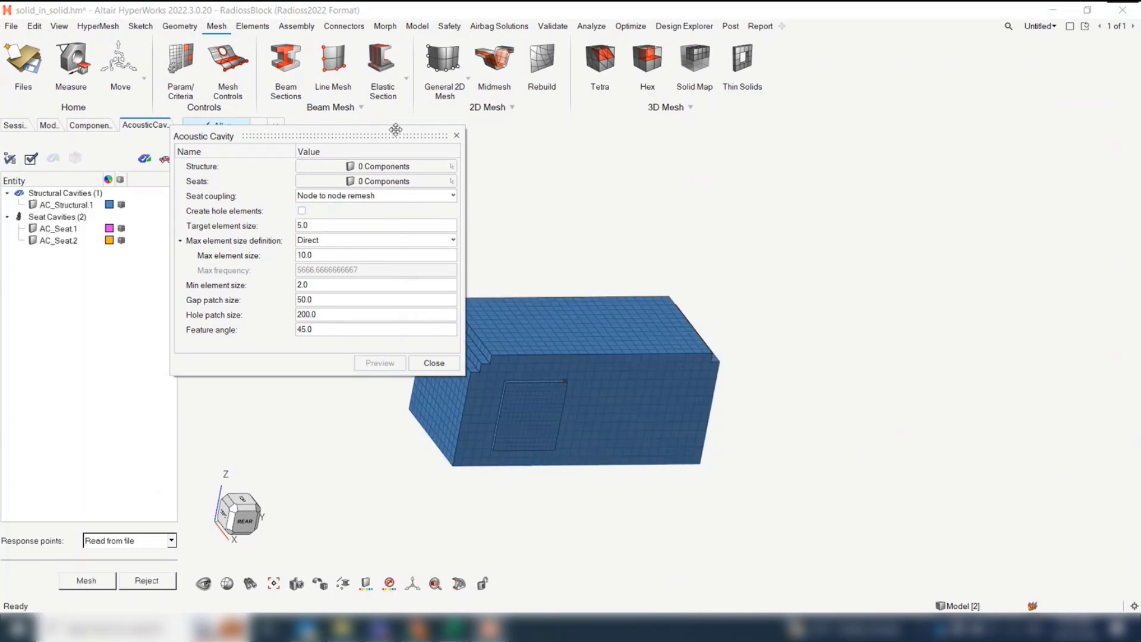
{"action": "left_click_drag", "start_coordinate": [393, 135], "coordinate": [499, 114]}
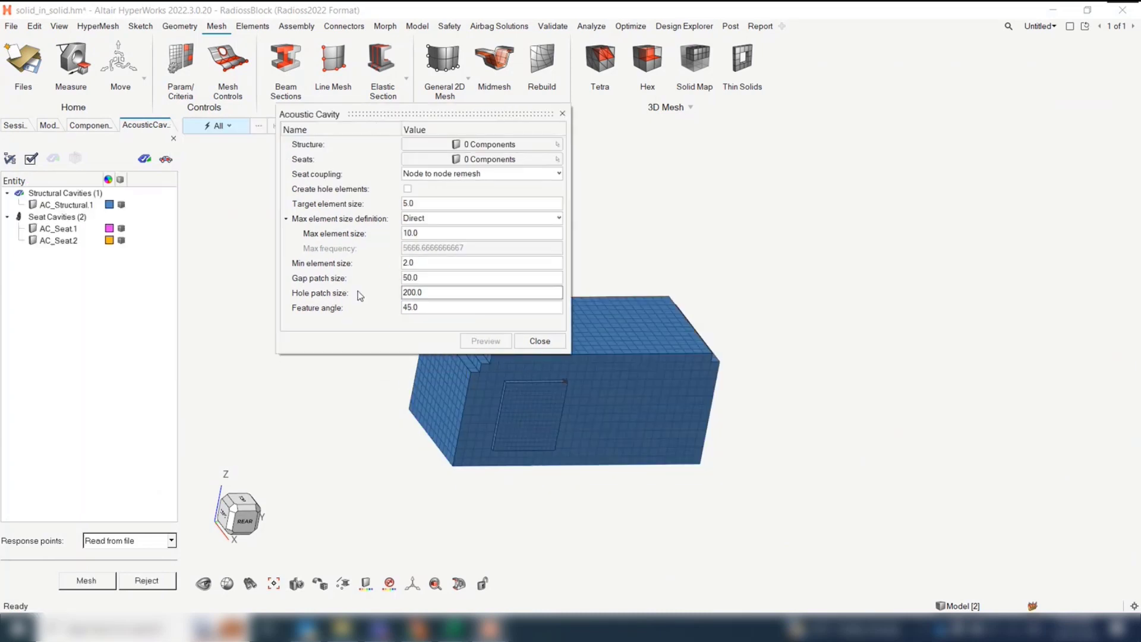
Generate the acoustic cavity mesh from the previewed structural and seat cavities and close the Acoustic Cavity settings
{"action": "left_click", "coordinate": [93, 583]}
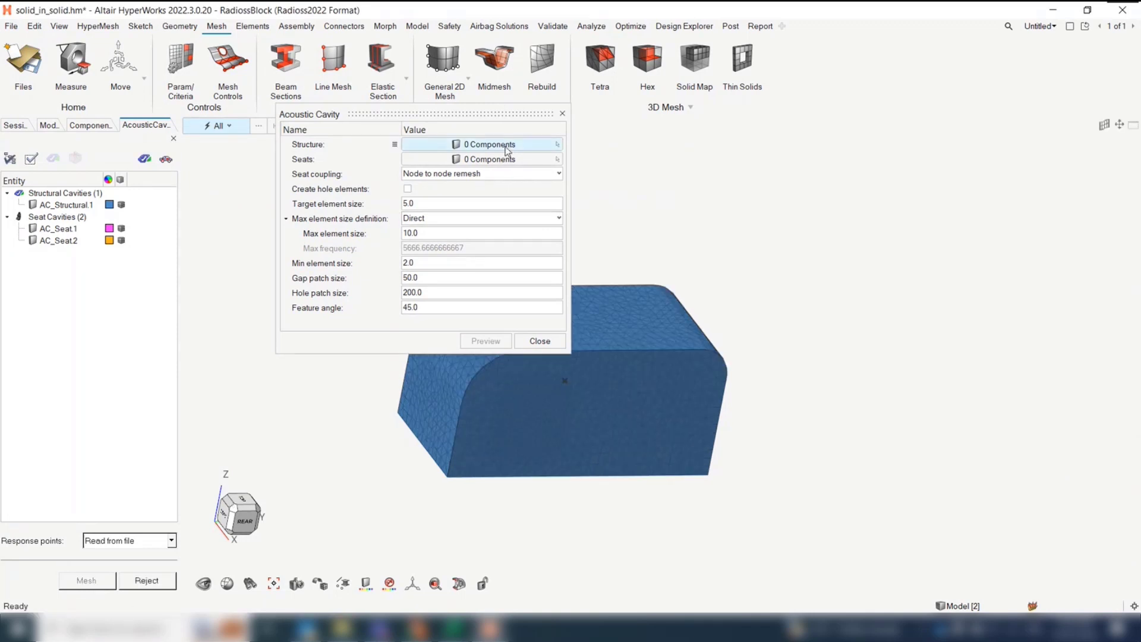
{"action": "left_click_drag", "start_coordinate": [514, 108], "coordinate": [481, 124]}
{"action": "left_click", "coordinate": [505, 355]}
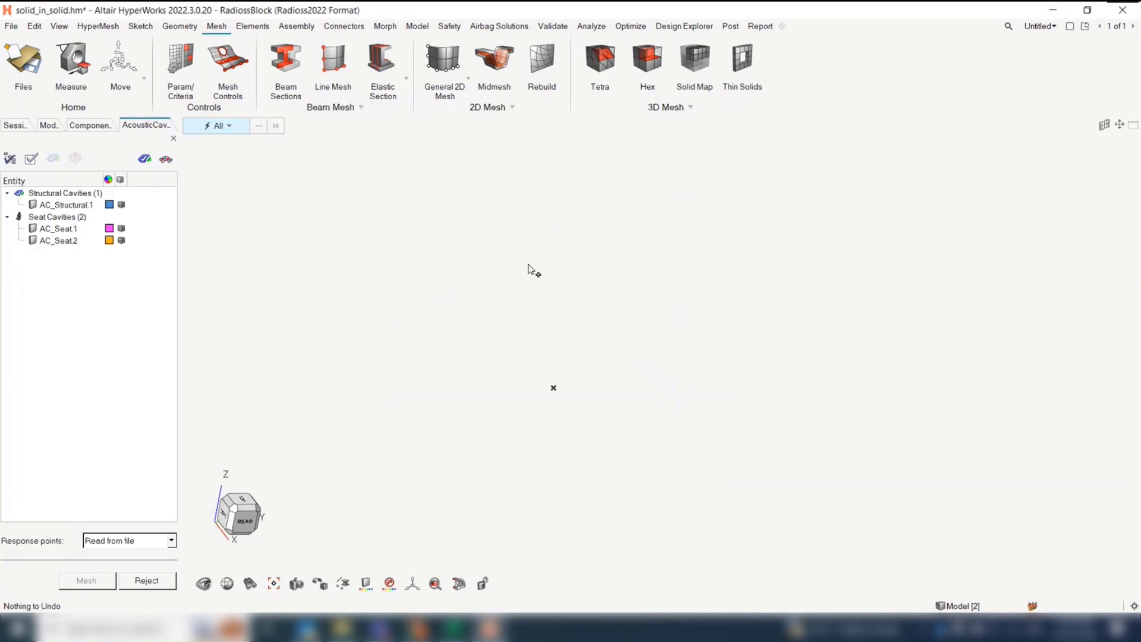
Delete the AC_Structural.1, AC_Seat.1, AC_Seat.2 and ^cavity_faces components from the model
{"action": "left_click", "coordinate": [91, 126]}
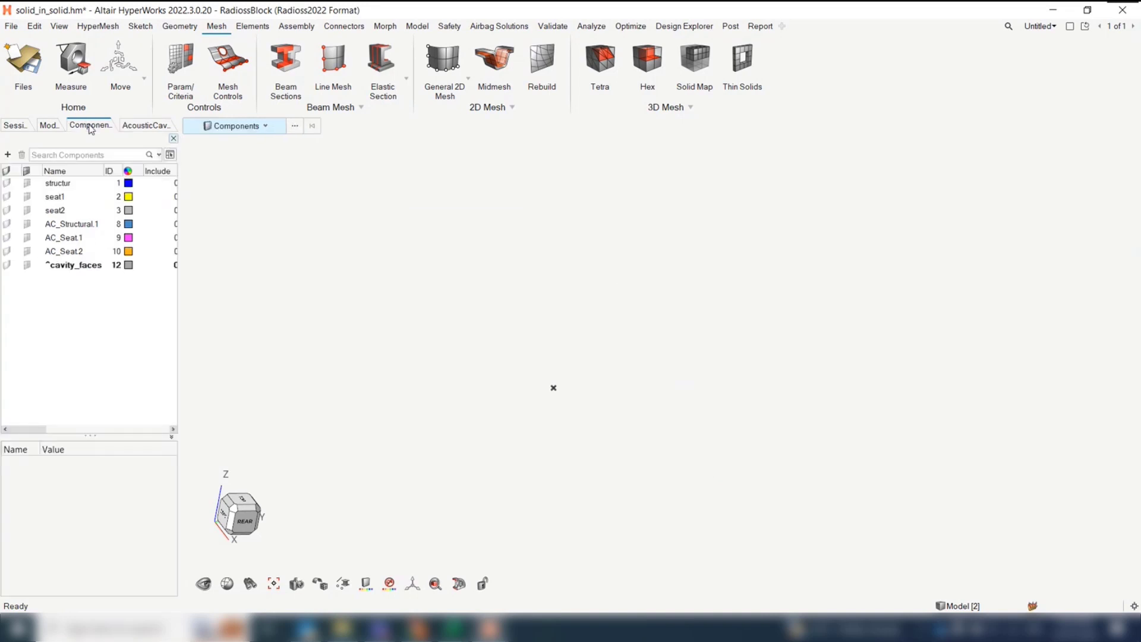
{"action": "left_click_drag", "start_coordinate": [70, 224], "coordinate": [70, 267]}
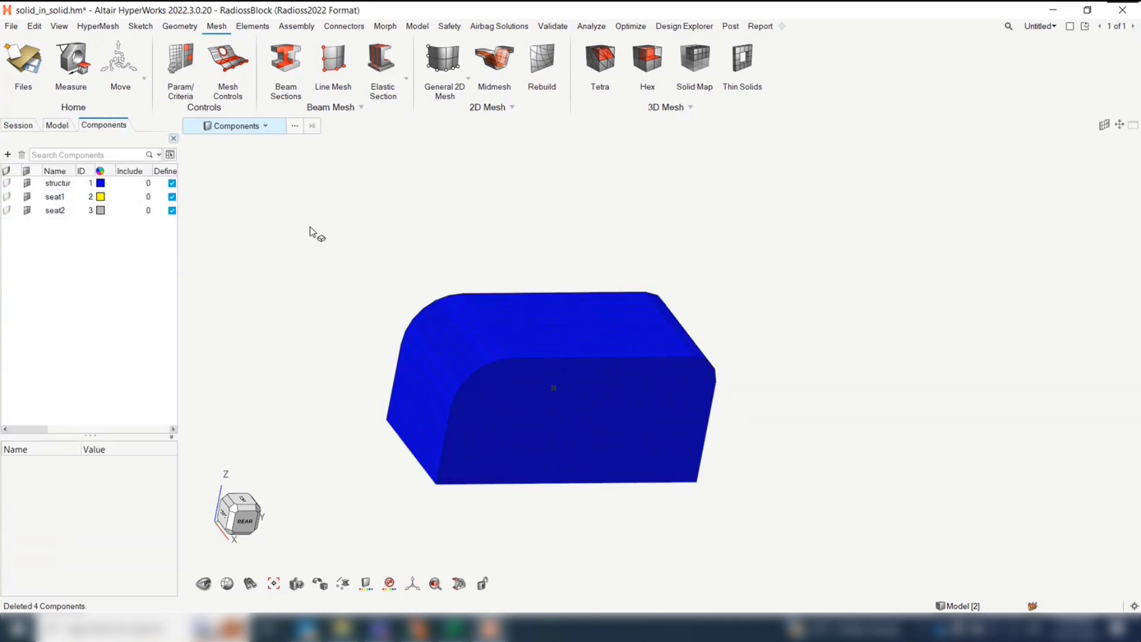
{"action": "left_click", "coordinate": [511, 107]}
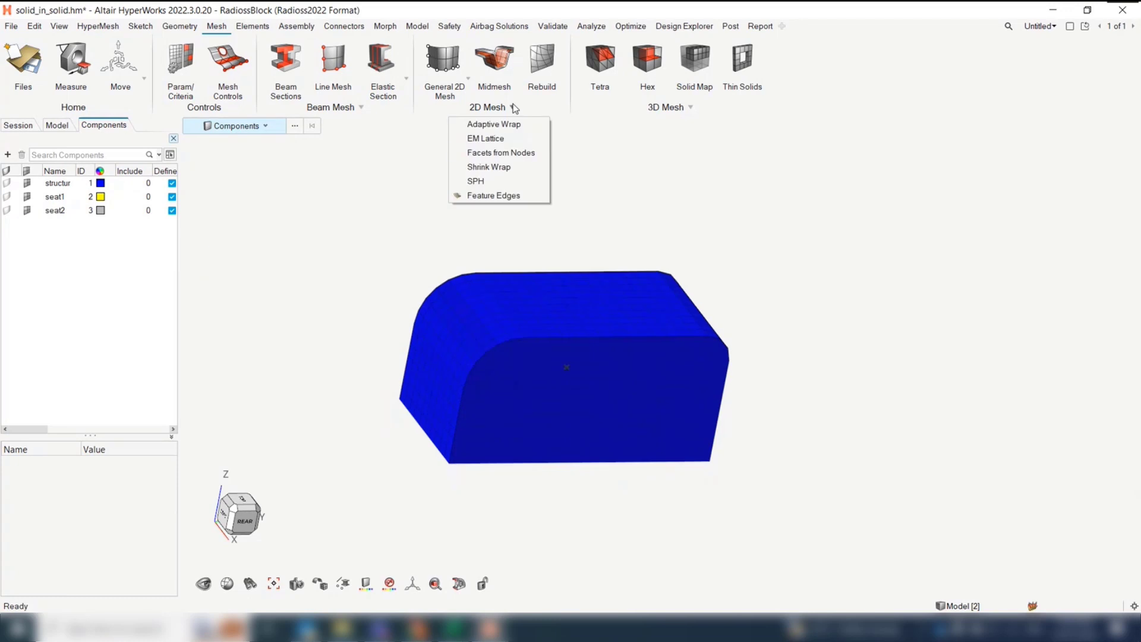
{"action": "left_click", "coordinate": [492, 172]}
{"action": "right_click_drag", "start_coordinate": [562, 237], "coordinate": [629, 231]}
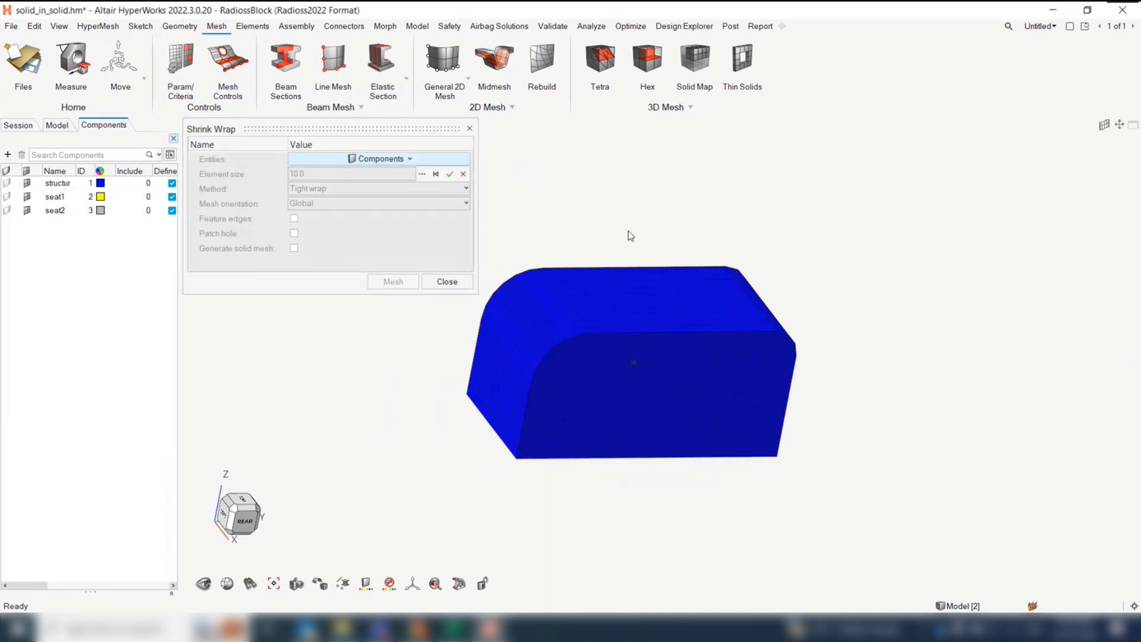
{"action": "left_click", "coordinate": [576, 329]}
{"action": "left_click", "coordinate": [470, 129]}
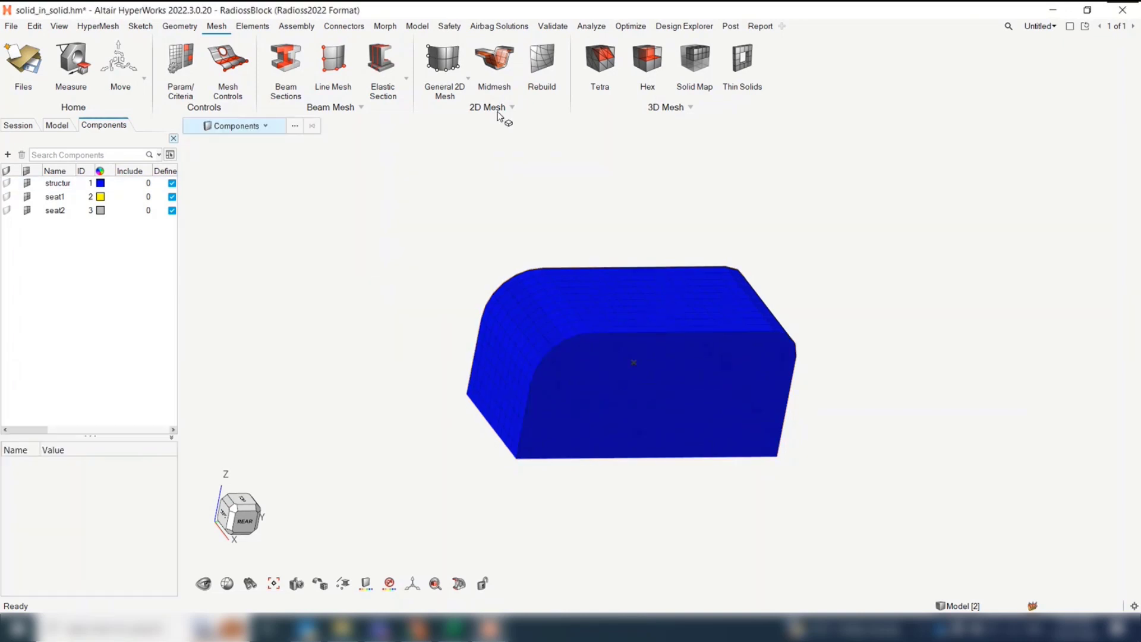
Start the Shrink Wrap tool and assign the blue structure component as the entity to wrap
{"action": "left_click", "coordinate": [508, 110]}
{"action": "left_click", "coordinate": [499, 164]}
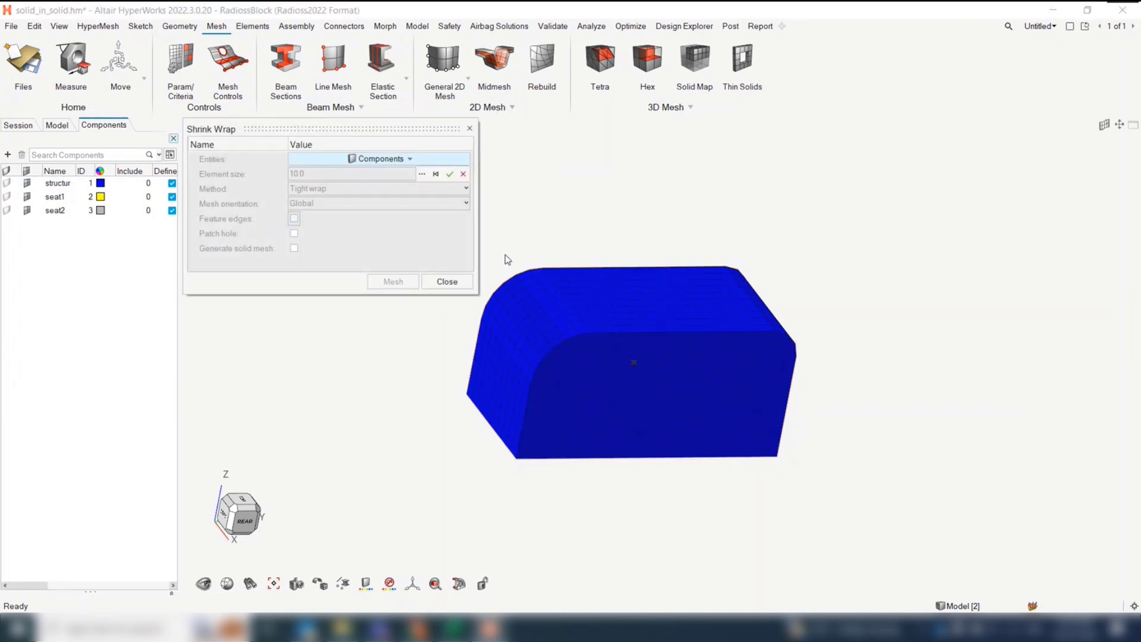
{"action": "left_click", "coordinate": [520, 285]}
{"action": "left_click", "coordinate": [450, 174]}
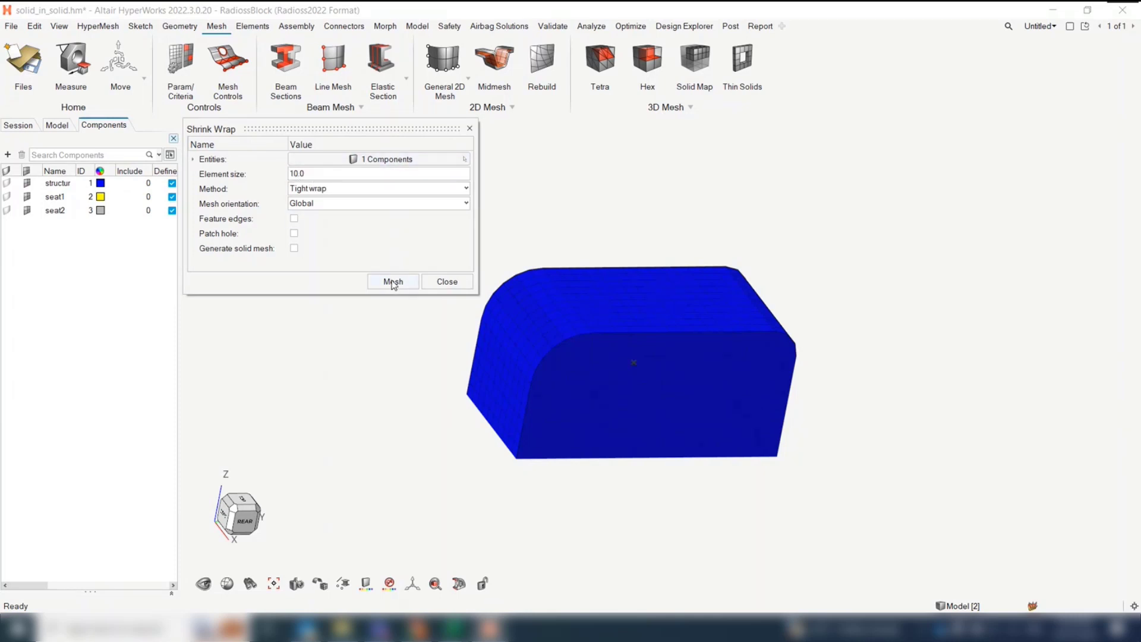
Generate a tight shrink wrap mesh with element size 10, leaving feature edges, hole patching and solid meshing off
{"action": "left_click", "coordinate": [294, 232]}
{"action": "left_click", "coordinate": [294, 233]}
{"action": "left_click", "coordinate": [294, 219]}
{"action": "left_click", "coordinate": [294, 219]}
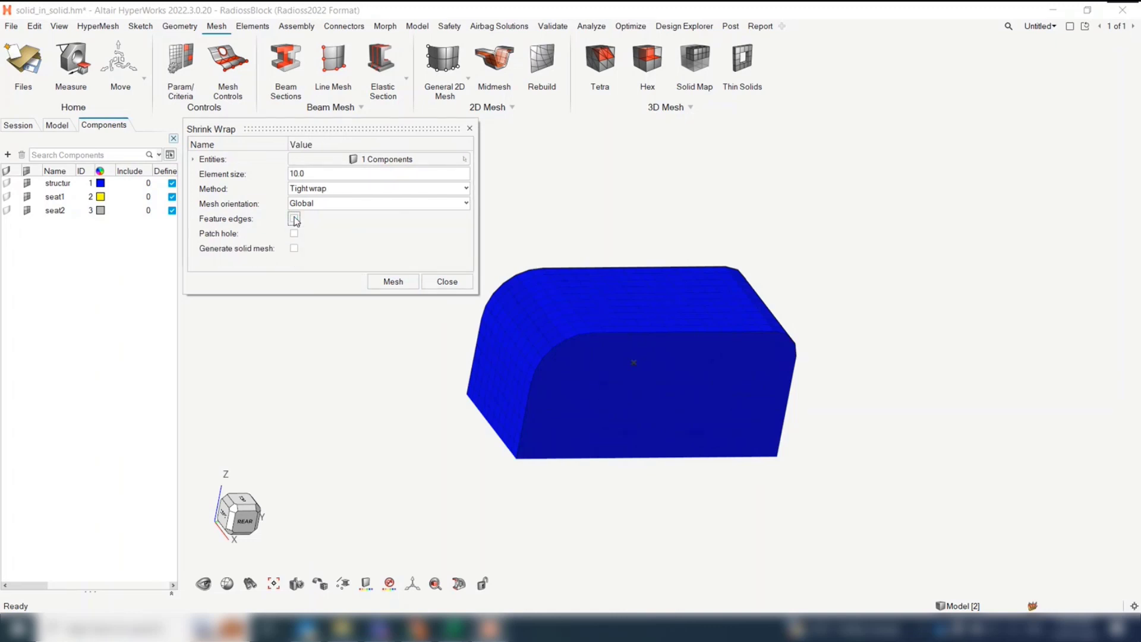
{"action": "left_click", "coordinate": [294, 248]}
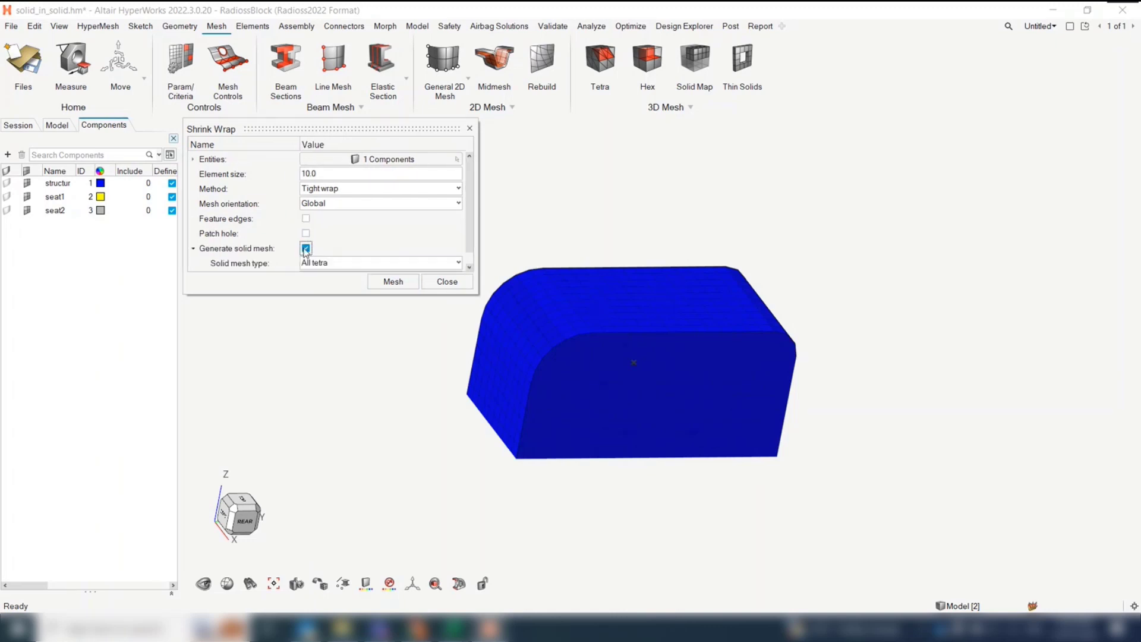
{"action": "left_click", "coordinate": [306, 248]}
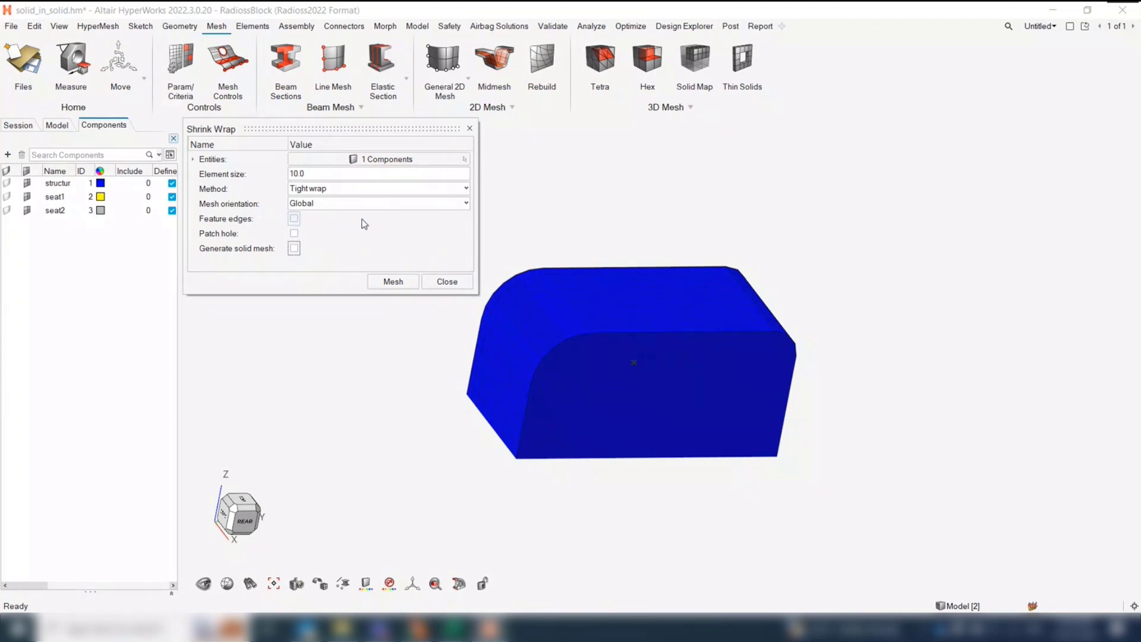
{"action": "left_click", "coordinate": [392, 282]}
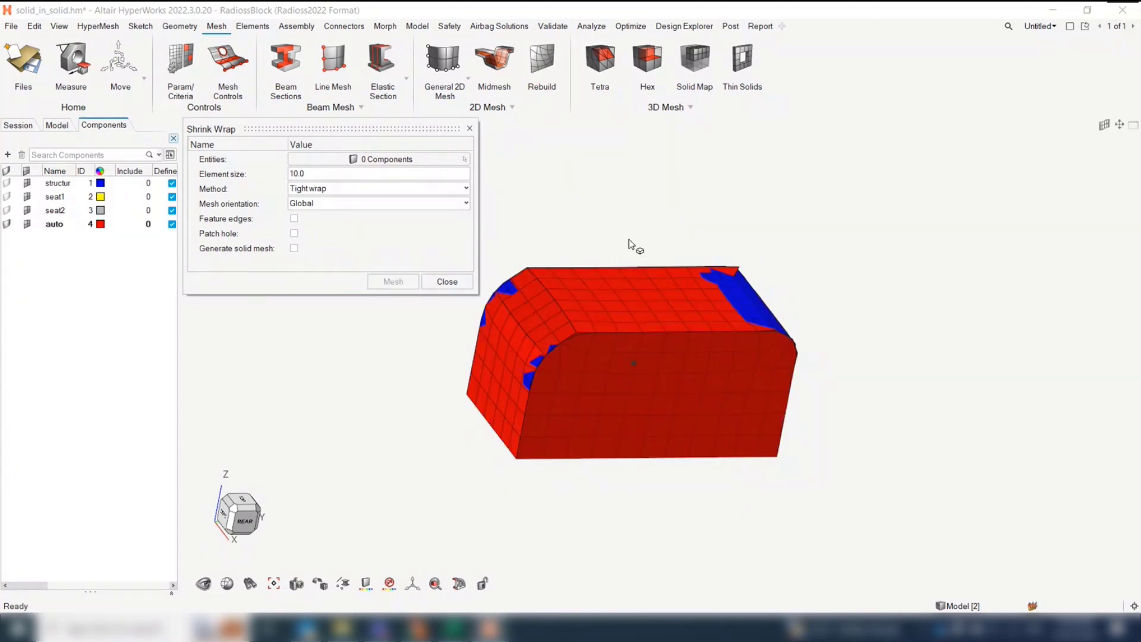
Undo the shrink wrap mesh and close the Shrink Wrap tool
{"action": "right_click_drag", "start_coordinate": [674, 246], "coordinate": [666, 261]}
{"action": "mouse_move", "coordinate": [564, 238]}
{"action": "right_mouse_down"}
{"action": "mouse_move", "coordinate": [575, 224]}
{"action": "mouse_move", "coordinate": [577, 252]}
{"action": "right_mouse_up"}
{"action": "key", "text": "ctrl+z"}
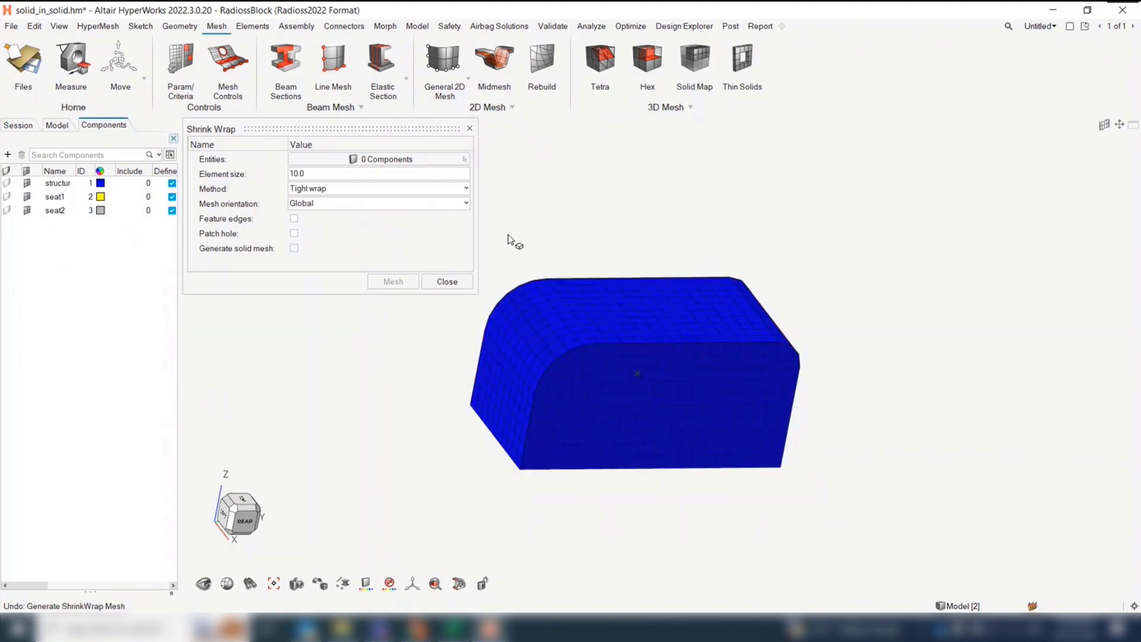
{"action": "left_click", "coordinate": [371, 189]}
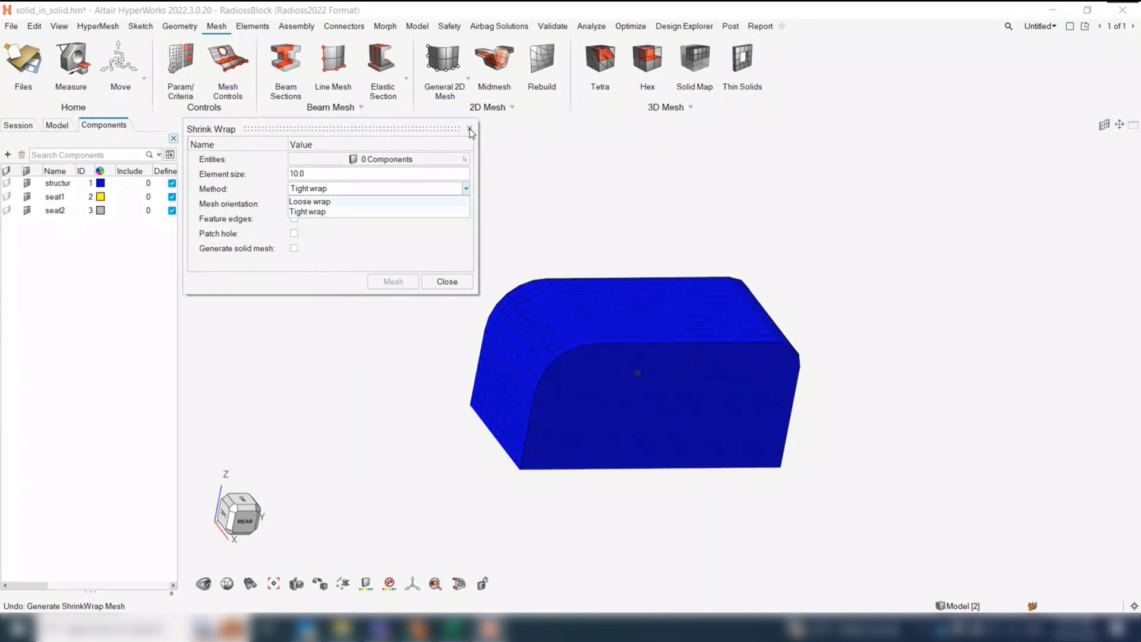
{"action": "left_click", "coordinate": [473, 130]}
{"action": "left_click", "coordinate": [442, 280]}
{"action": "right_click_drag", "start_coordinate": [496, 238], "coordinate": [466, 255]}
Start the SPH tool on the blue structure component and try to generate the particles in the current component
{"action": "left_click", "coordinate": [511, 107]}
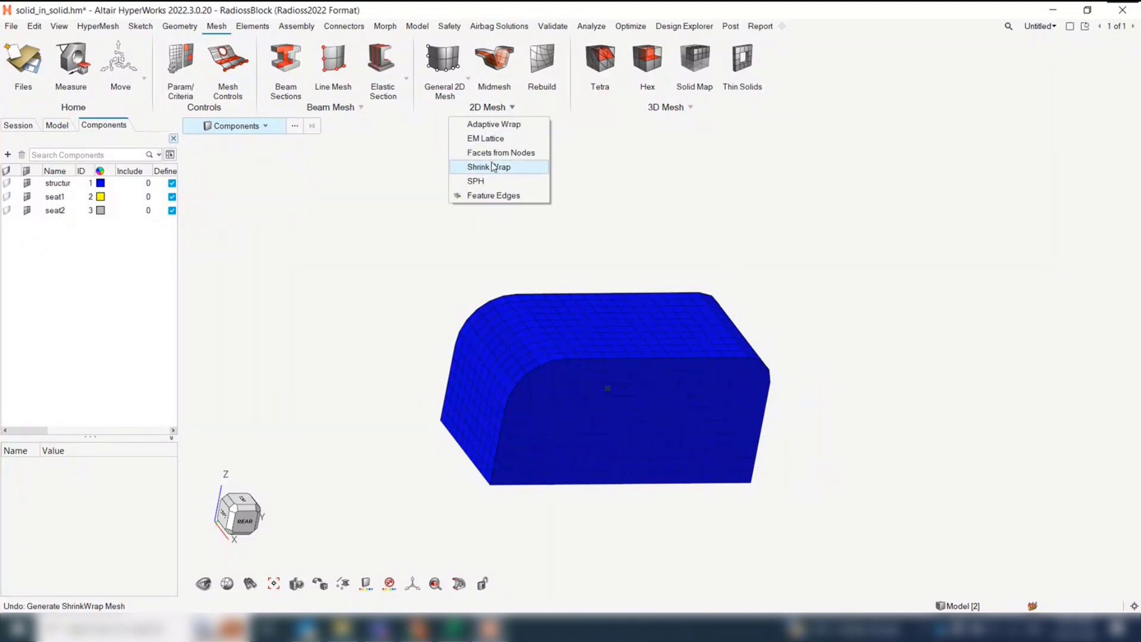
{"action": "left_click", "coordinate": [476, 182]}
{"action": "left_click", "coordinate": [549, 317]}
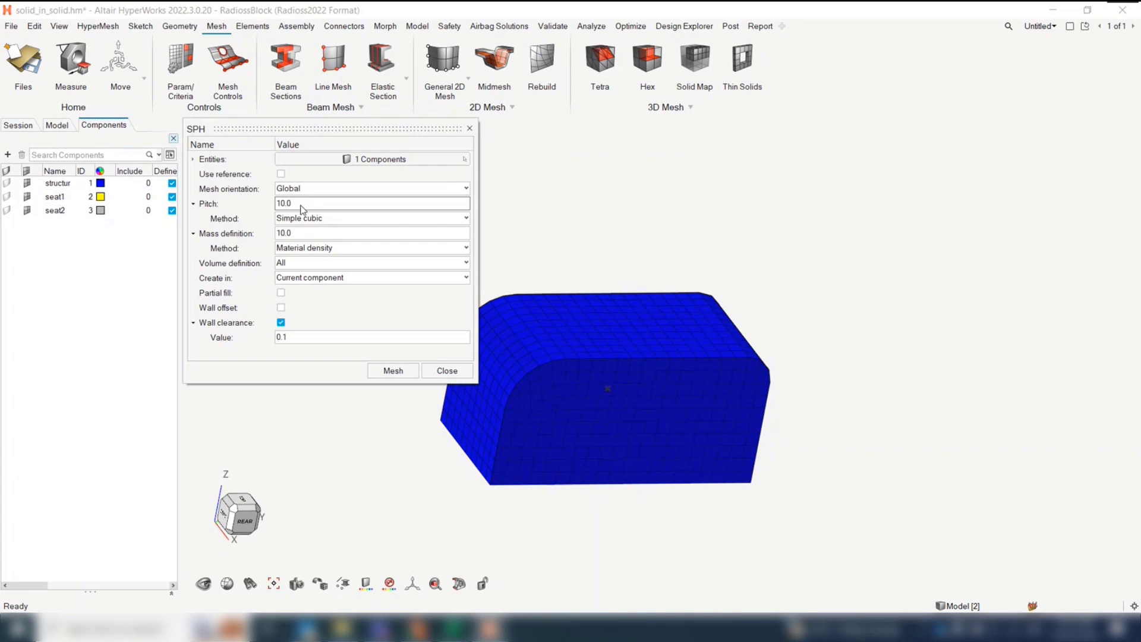
{"action": "left_click", "coordinate": [392, 372]}
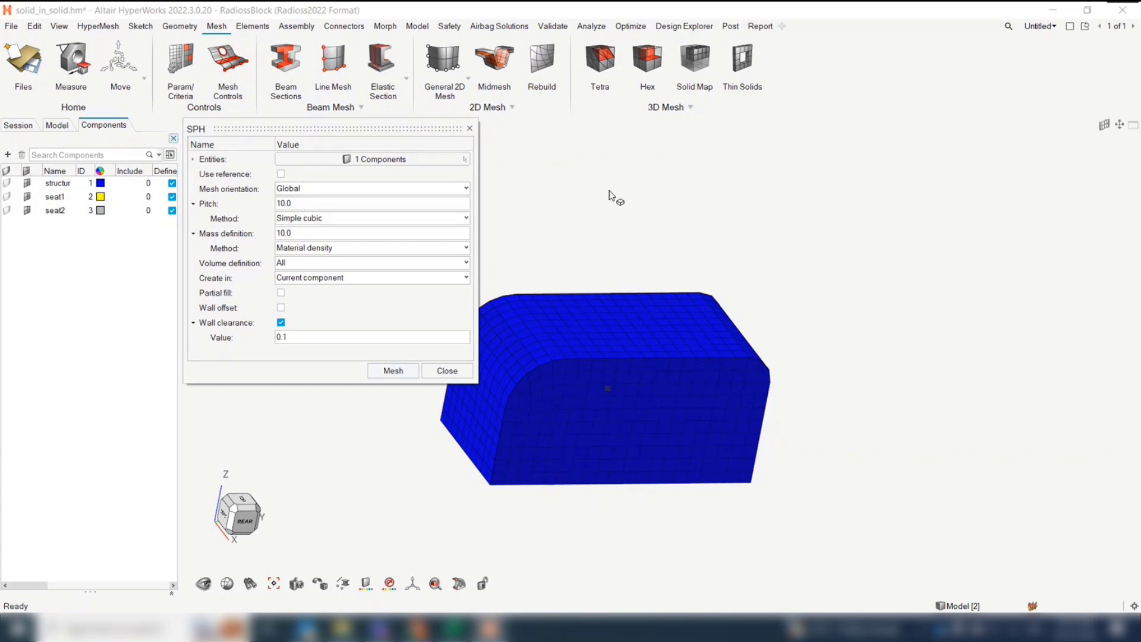
{"action": "left_click", "coordinate": [392, 372]}
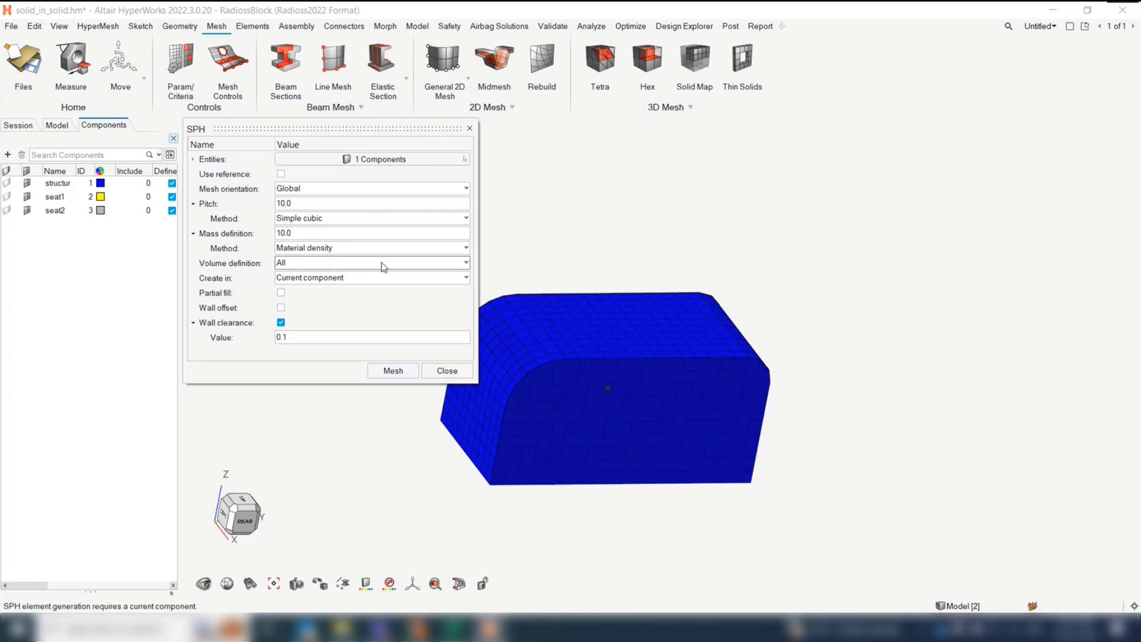
Set the SPH elements to be created in a new component, generate them with pitch 10, and close the tool
{"action": "left_click", "coordinate": [326, 277]}
{"action": "left_click", "coordinate": [318, 301]}
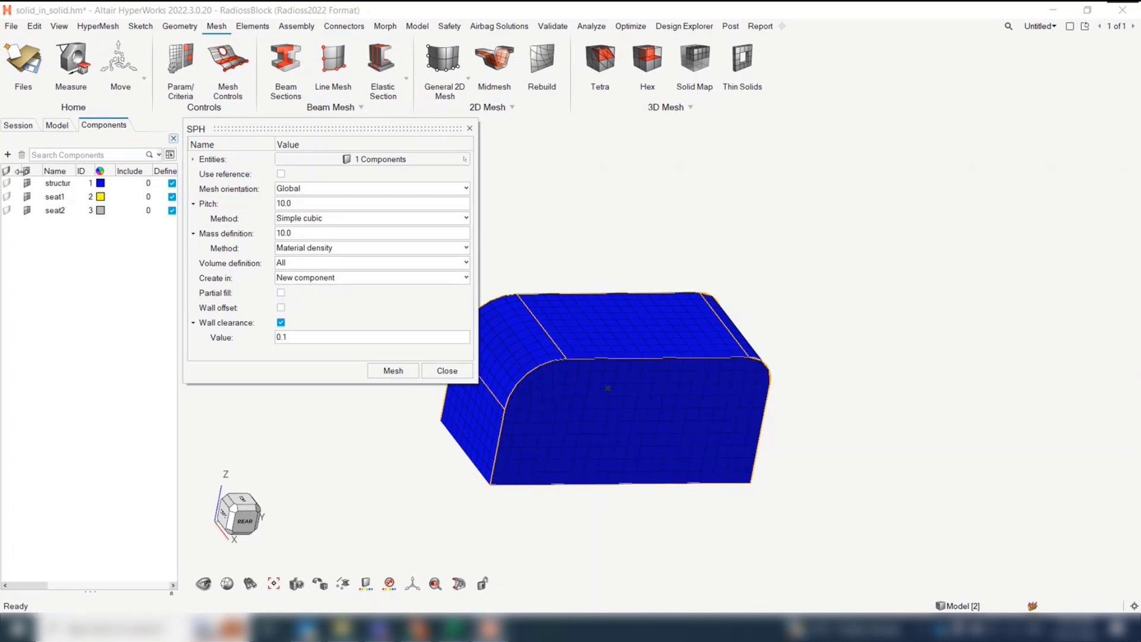
{"action": "left_click", "coordinate": [395, 372]}
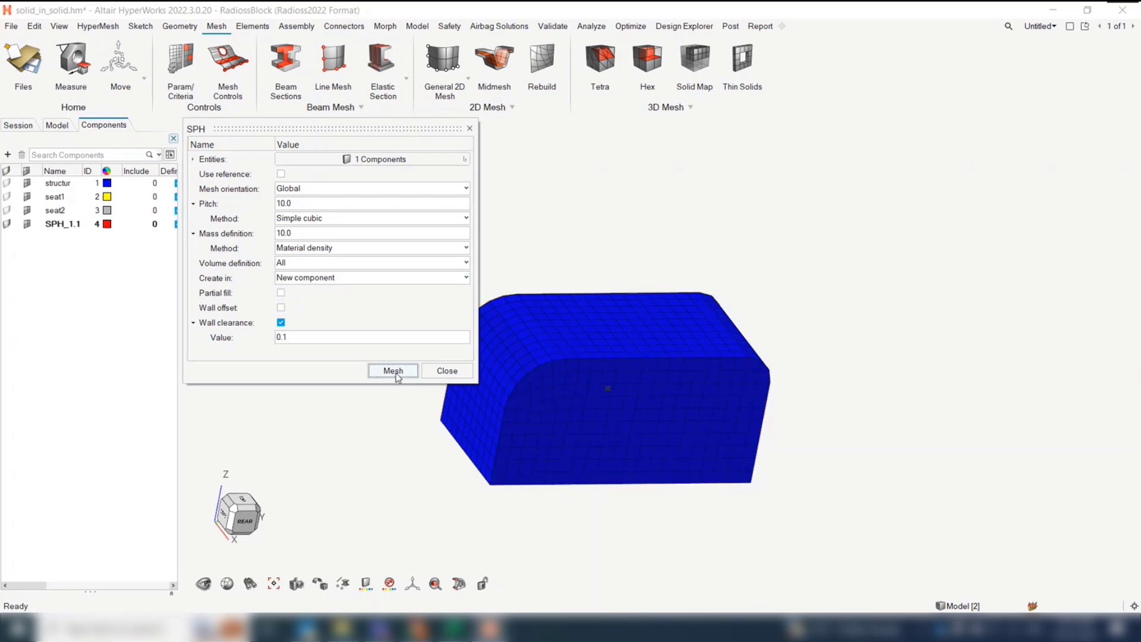
{"action": "left_click", "coordinate": [446, 370]}
Hide the structur component's elements and show its geometry to inspect the SPH particles inside
{"action": "left_click", "coordinate": [26, 185]}
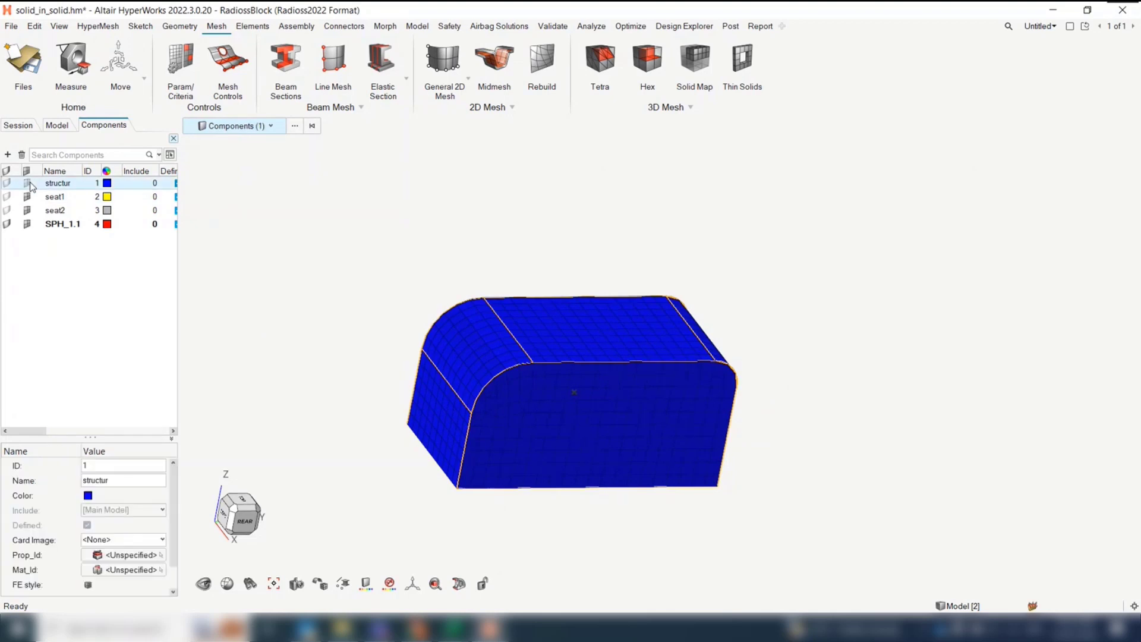
{"action": "right_click_drag", "start_coordinate": [394, 266], "coordinate": [399, 242]}
{"action": "scroll", "coordinate": [461, 309], "scroll_direction": "up", "scroll_amount": 1}
{"action": "left_click", "coordinate": [6, 183]}
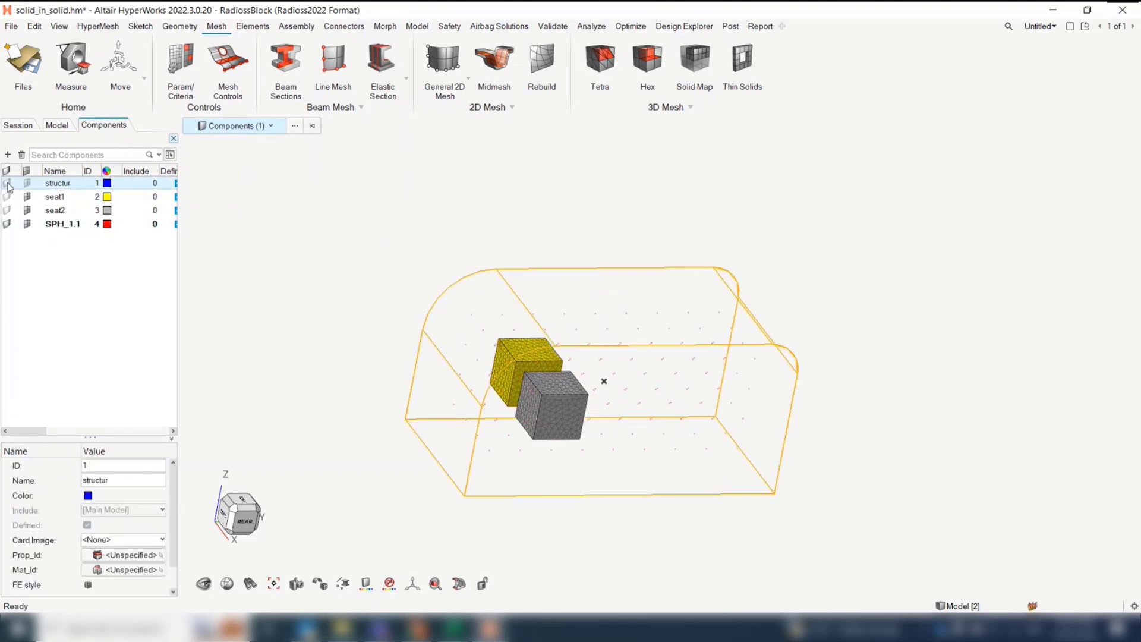
{"action": "left_click", "coordinate": [385, 271]}
{"action": "right_click_drag", "start_coordinate": [385, 271], "coordinate": [349, 263]}
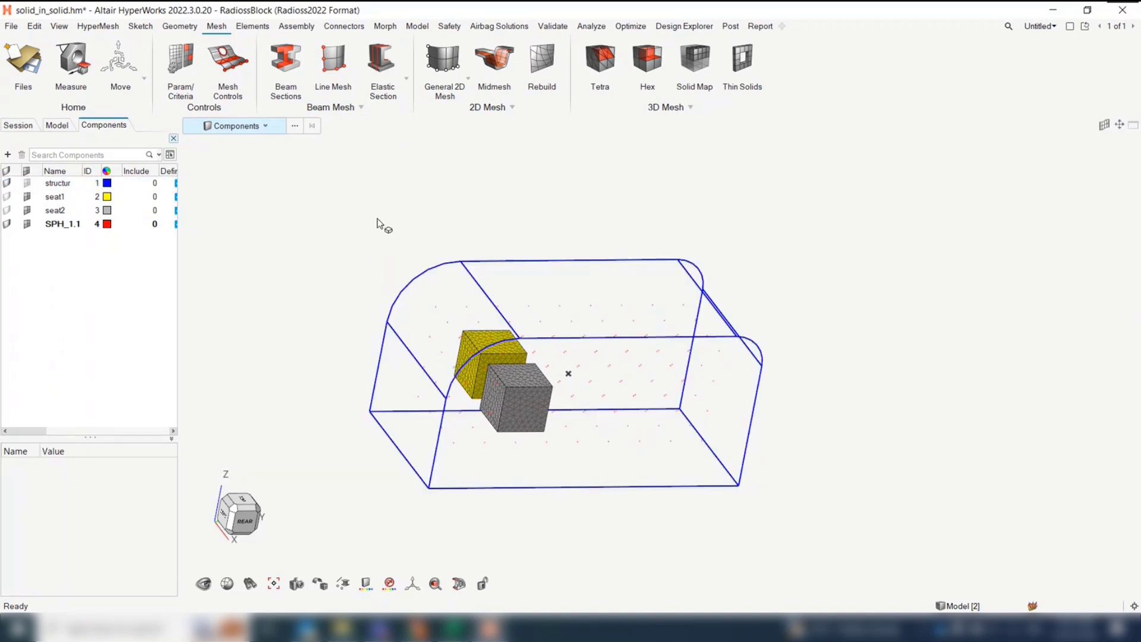
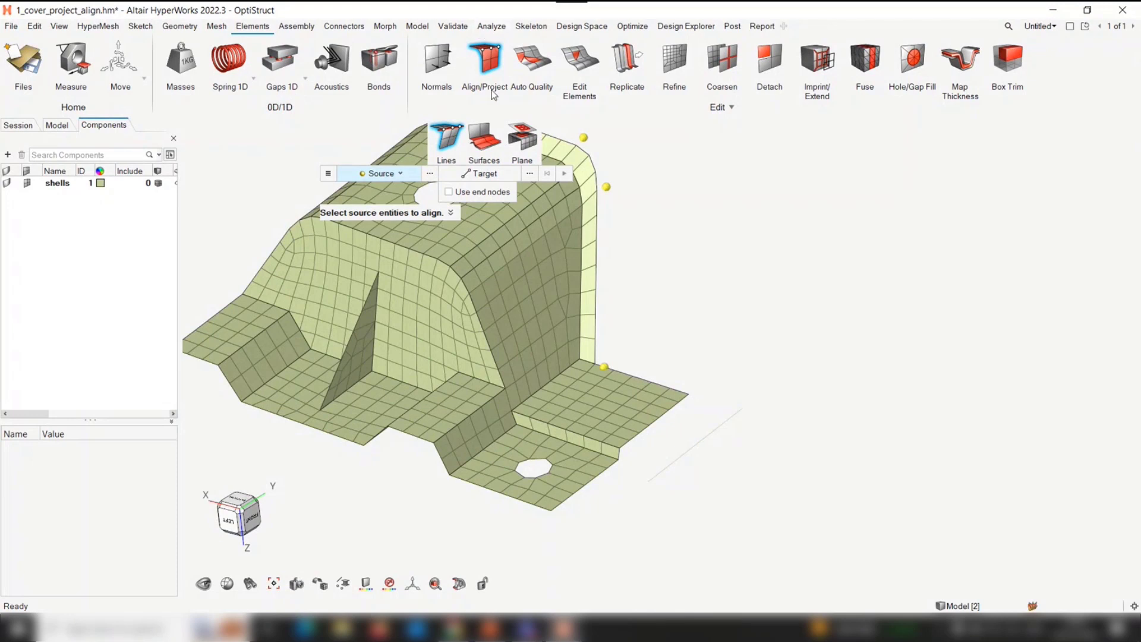
Align the nodes on the flat side flange's outer edge to the detached straight line beside it
{"action": "middle_click_drag", "start_coordinate": [695, 411], "coordinate": [647, 380]}
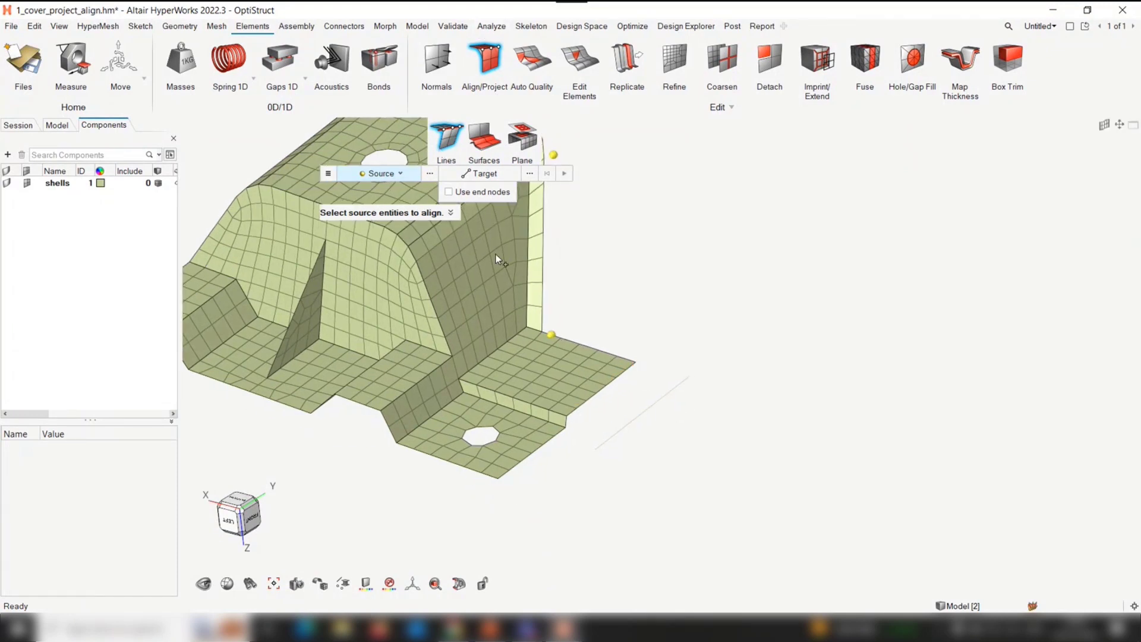
{"action": "left_click", "coordinate": [650, 366]}
{"action": "left_click", "coordinate": [567, 417]}
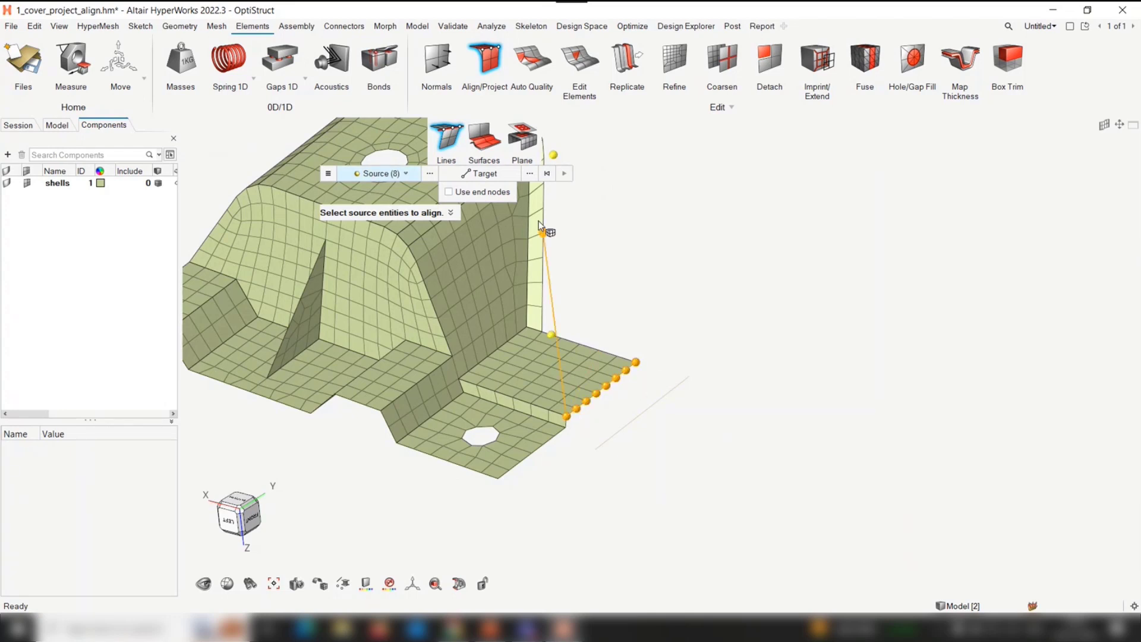
{"action": "left_click", "coordinate": [491, 173]}
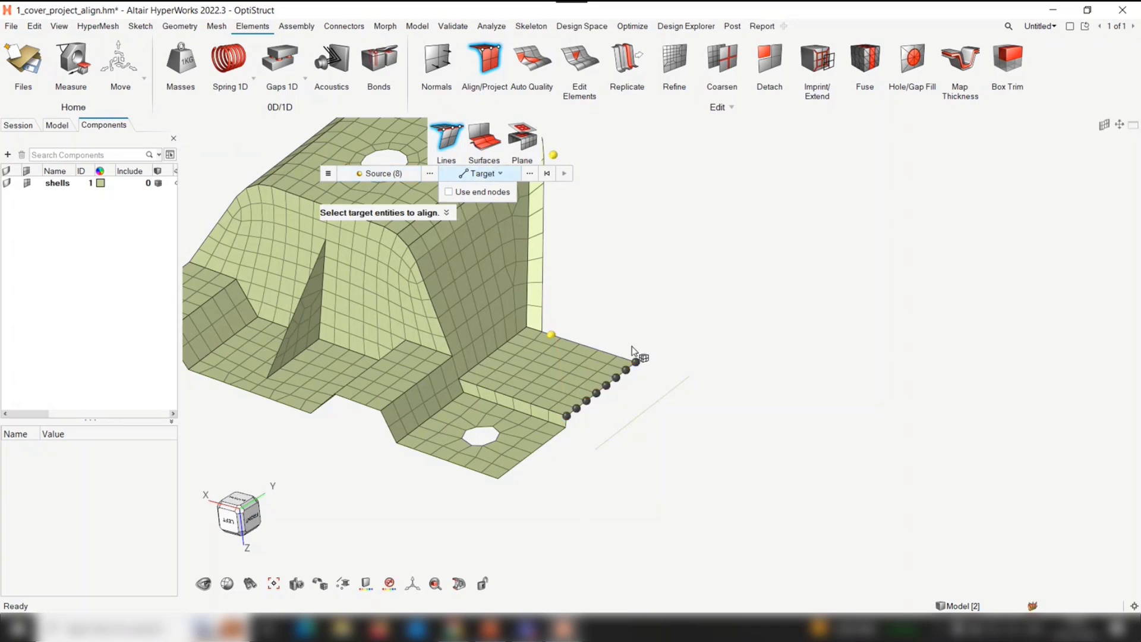
{"action": "left_click", "coordinate": [652, 407]}
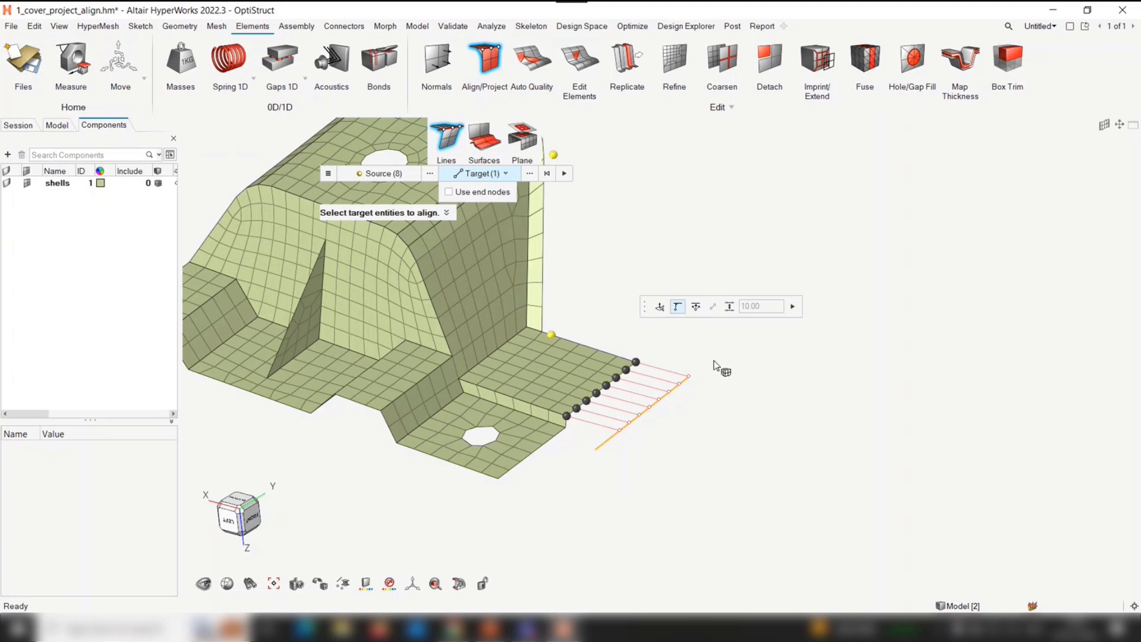
{"action": "left_click", "coordinate": [694, 307]}
{"action": "middle_click", "coordinate": [790, 315]}
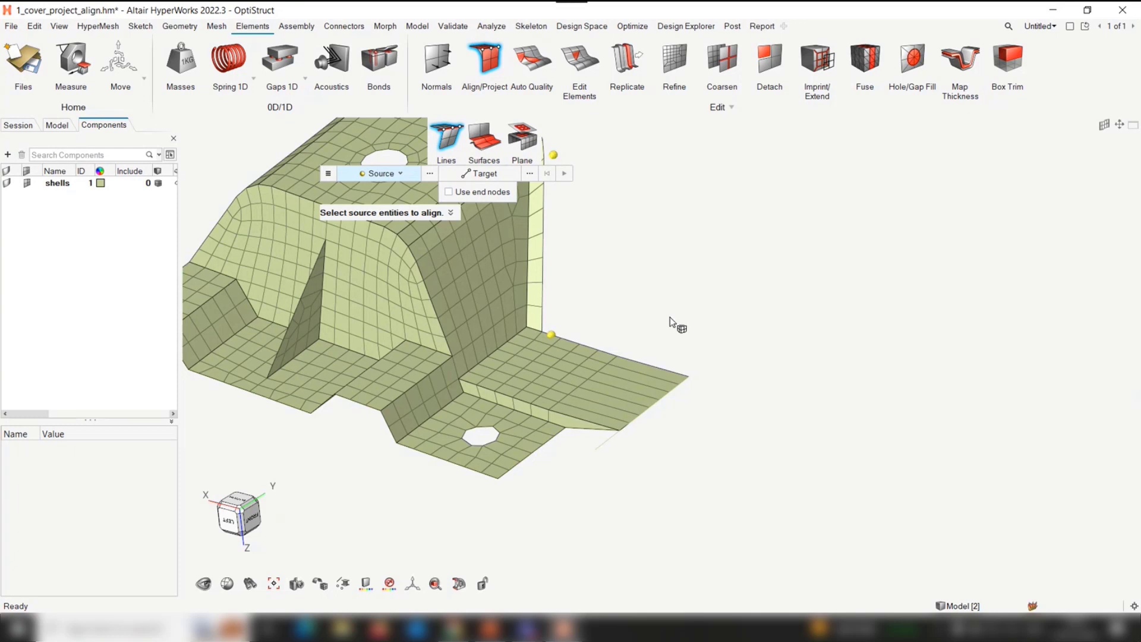
Select the nodes along the upright rear flange's outer edge, from its base around the bend to the far end, as alignment source
{"action": "right_click_drag", "start_coordinate": [517, 412], "coordinate": [566, 404]}
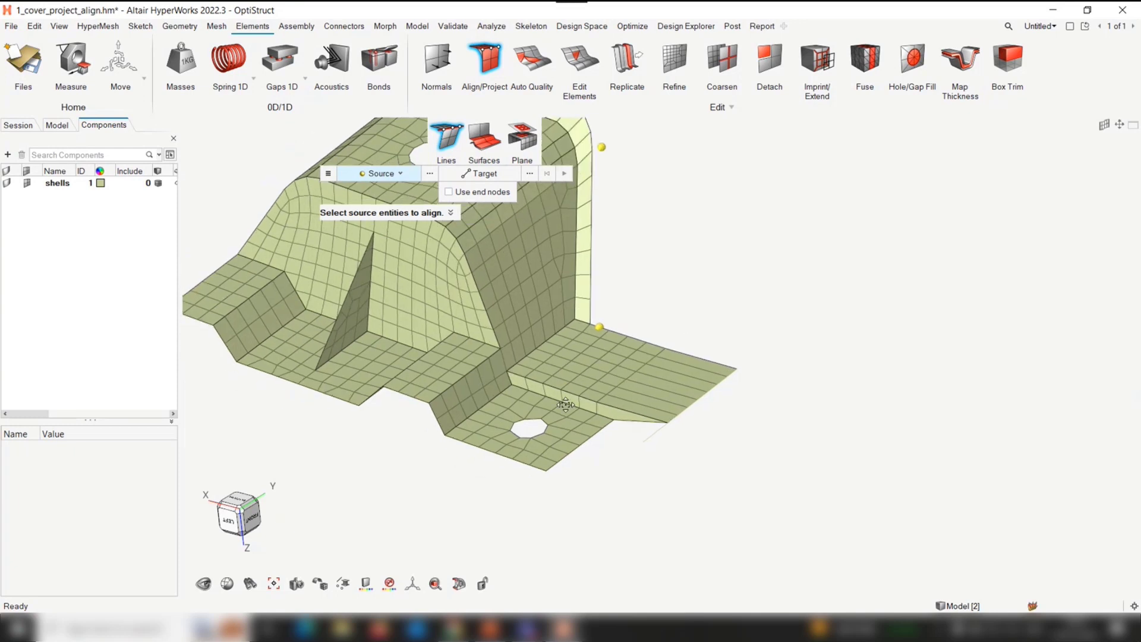
{"action": "right_click_drag", "start_coordinate": [715, 295], "coordinate": [651, 386]}
{"action": "scroll", "coordinate": [651, 386], "scroll_direction": "down", "scroll_amount": 2}
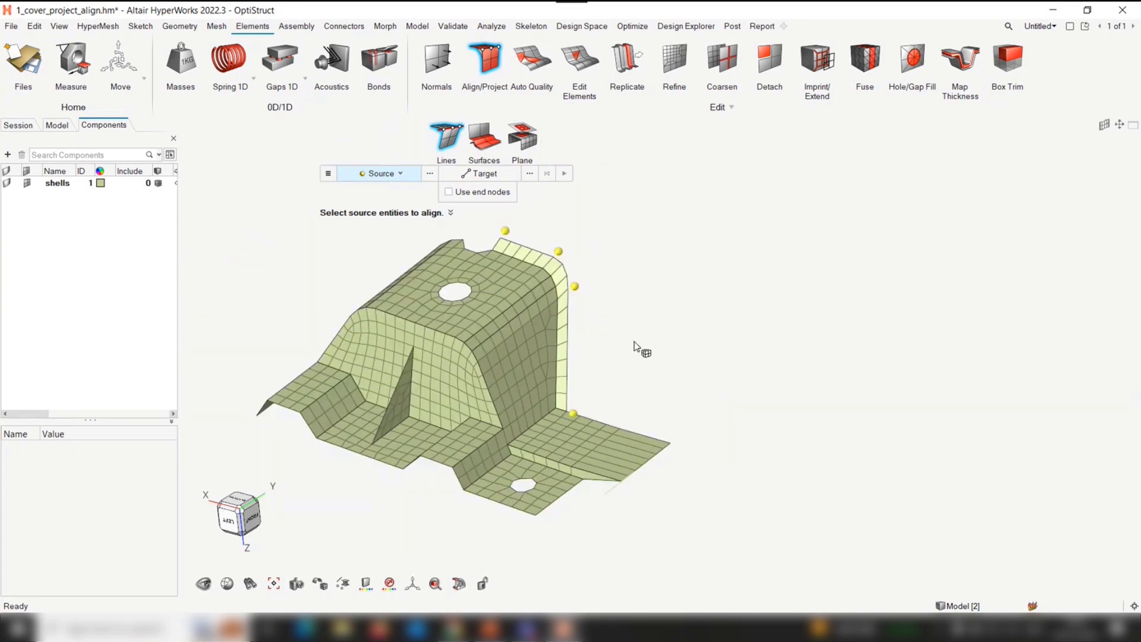
{"action": "right_click_drag", "start_coordinate": [634, 342], "coordinate": [635, 325]}
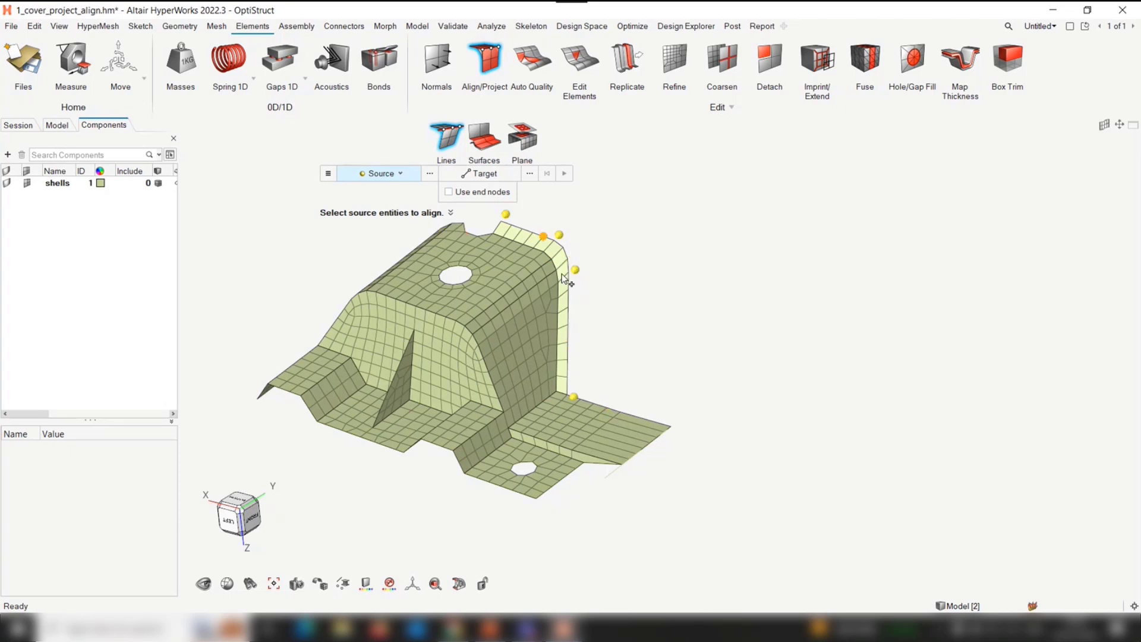
{"action": "right_click_drag", "start_coordinate": [602, 335], "coordinate": [580, 359]}
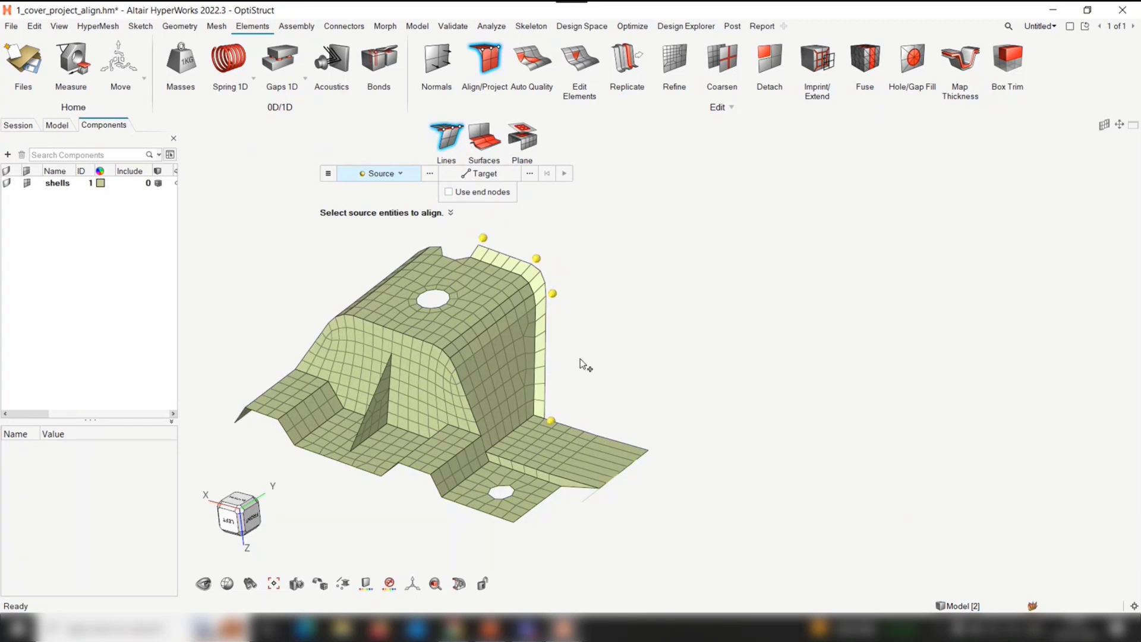
{"action": "scroll", "coordinate": [546, 416], "scroll_direction": "up", "scroll_amount": 2}
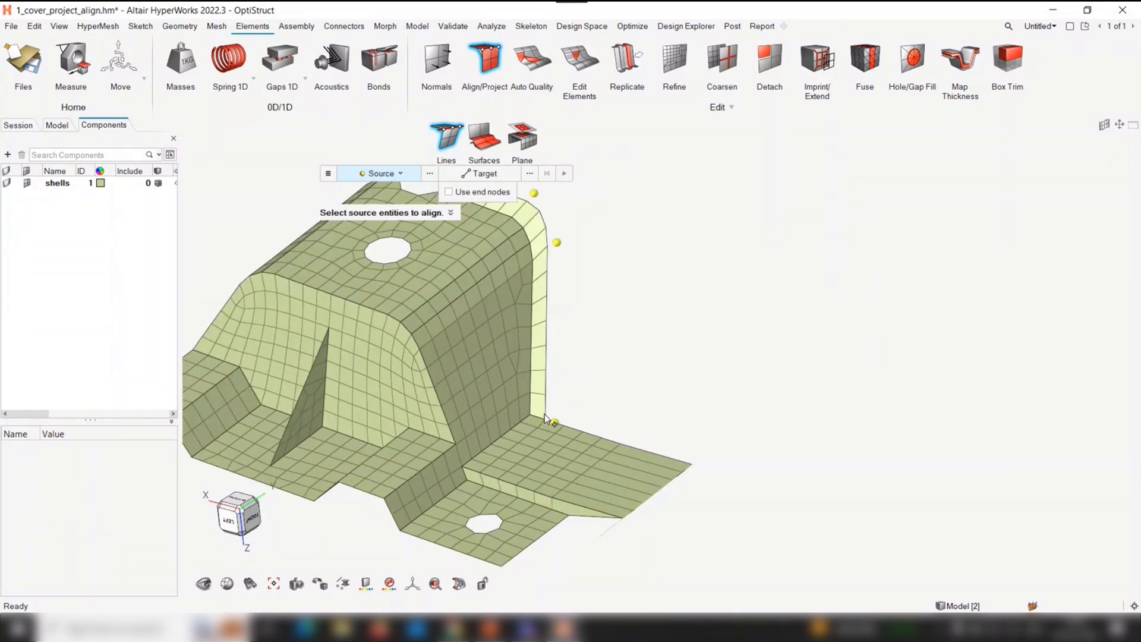
{"action": "left_click", "coordinate": [544, 416]}
{"action": "left_click", "coordinate": [546, 227]}
{"action": "scroll", "coordinate": [612, 350], "scroll_direction": "down", "scroll_amount": 2}
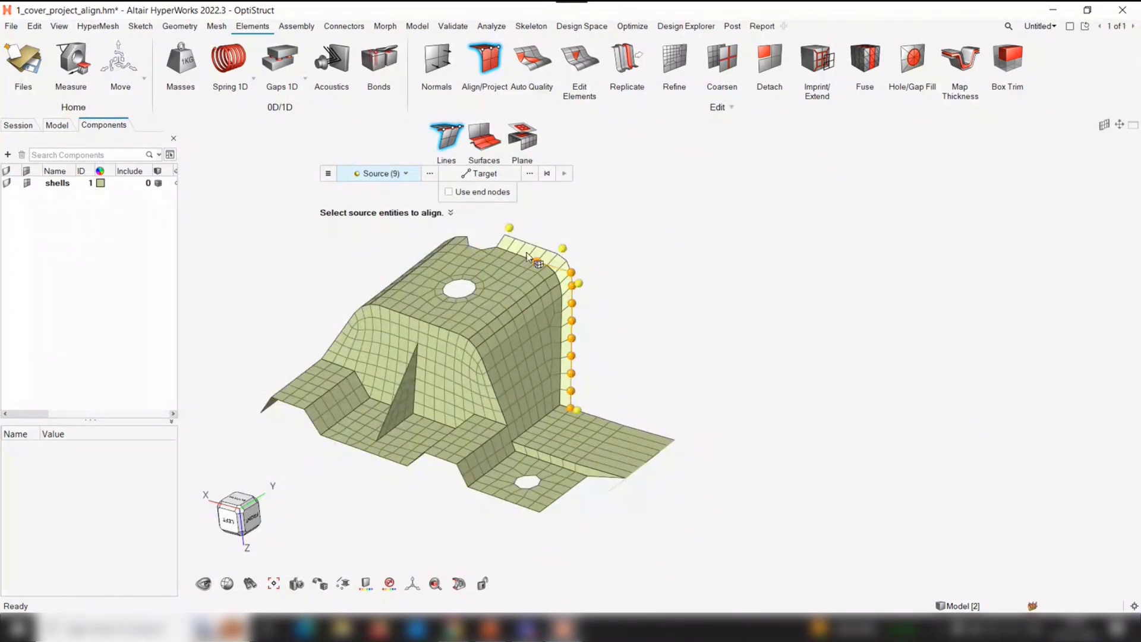
{"action": "left_click", "coordinate": [506, 235]}
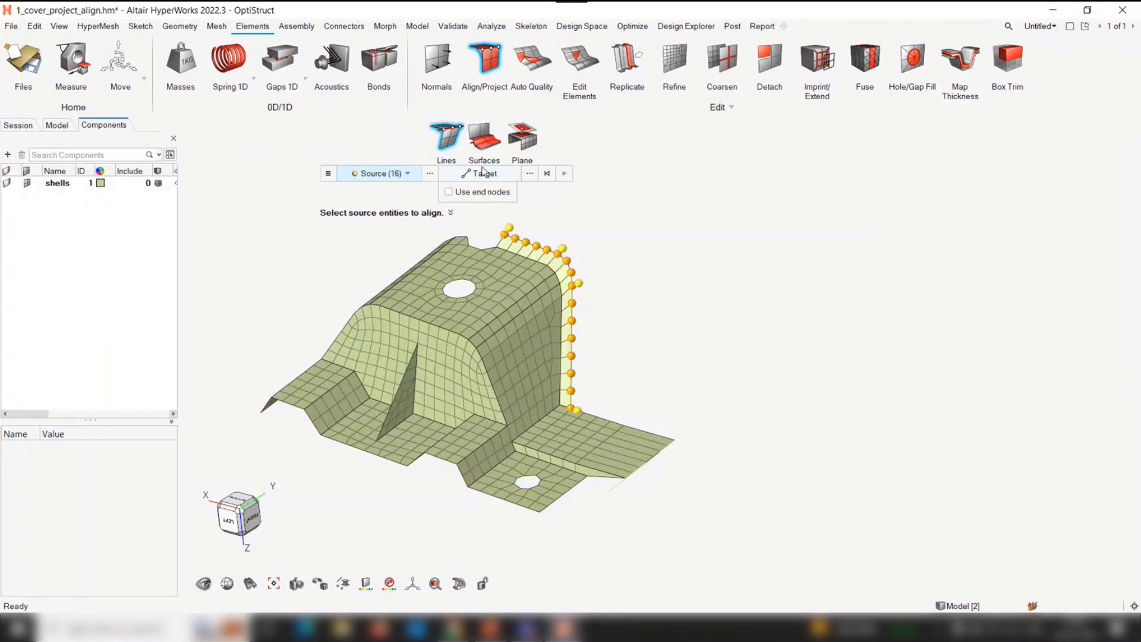
Set the alignment target to a node list through the four yellow nodes and align the rear flange edge to it
{"action": "left_click", "coordinate": [483, 172]}
{"action": "left_click", "coordinate": [495, 174]}
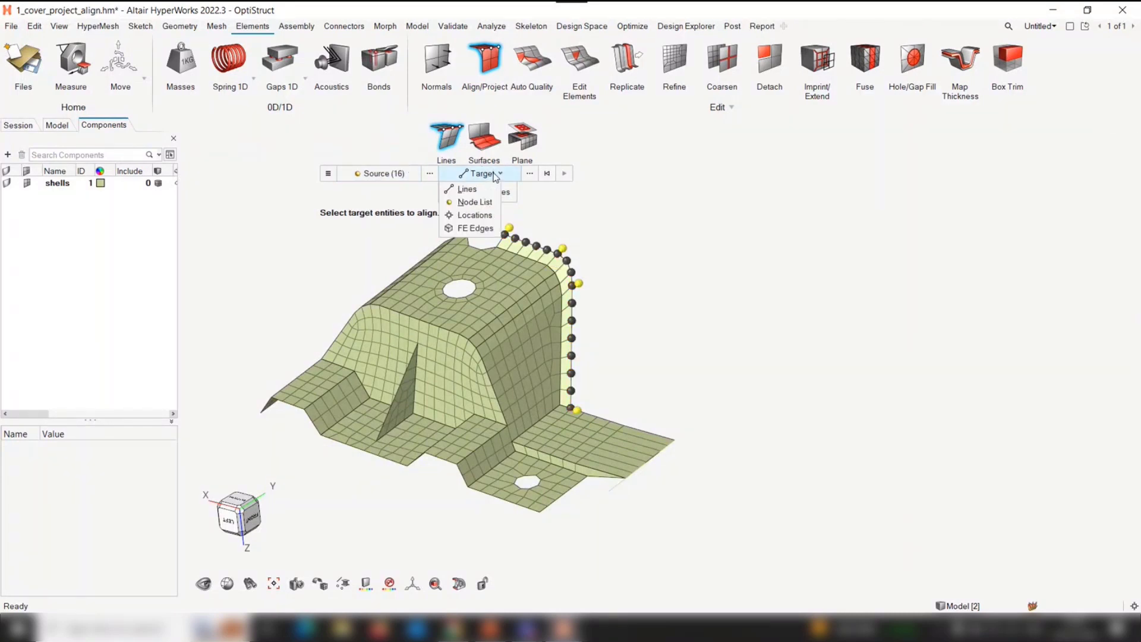
{"action": "left_click", "coordinate": [474, 202]}
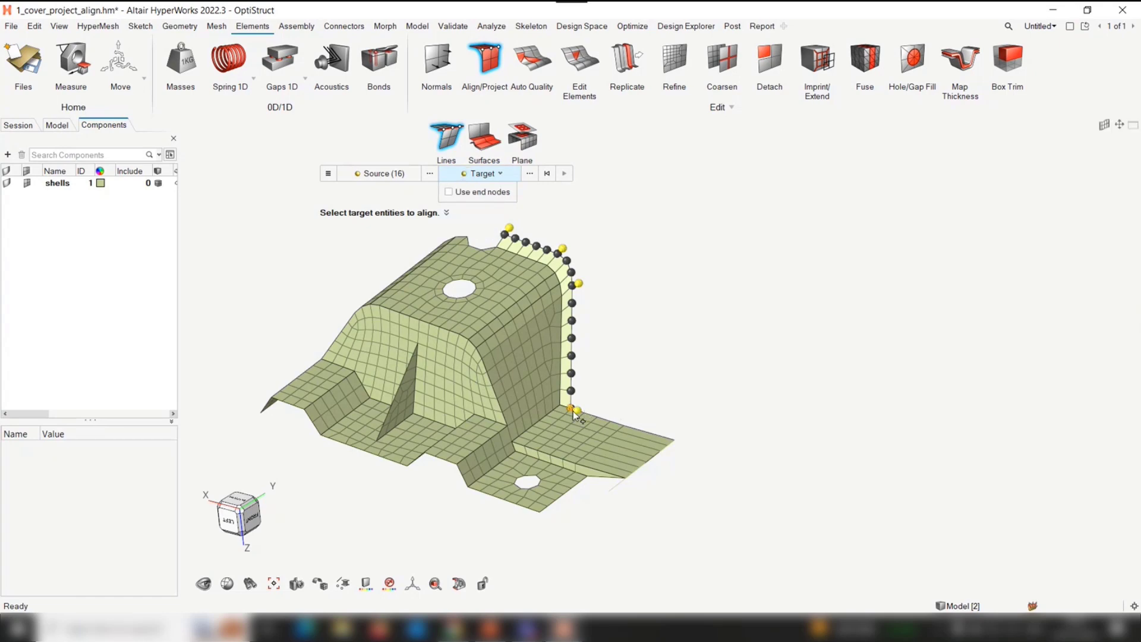
{"action": "scroll", "coordinate": [581, 410], "scroll_direction": "up", "scroll_amount": 3}
{"action": "left_click", "coordinate": [577, 413]}
{"action": "scroll", "coordinate": [585, 386], "scroll_direction": "down", "scroll_amount": 3}
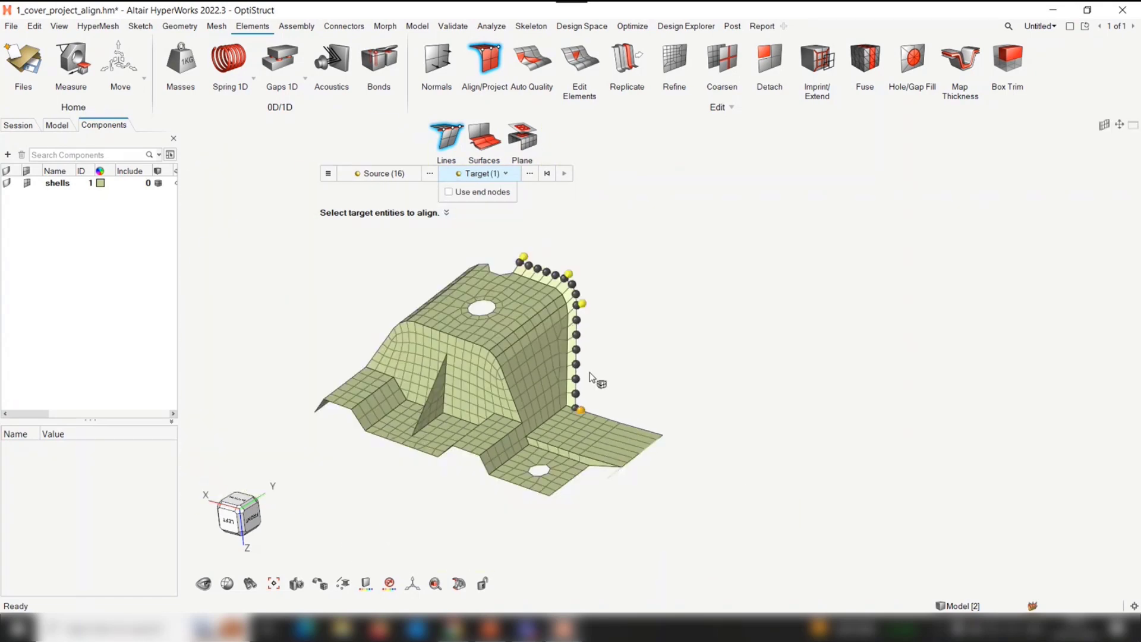
{"action": "left_click", "coordinate": [585, 304]}
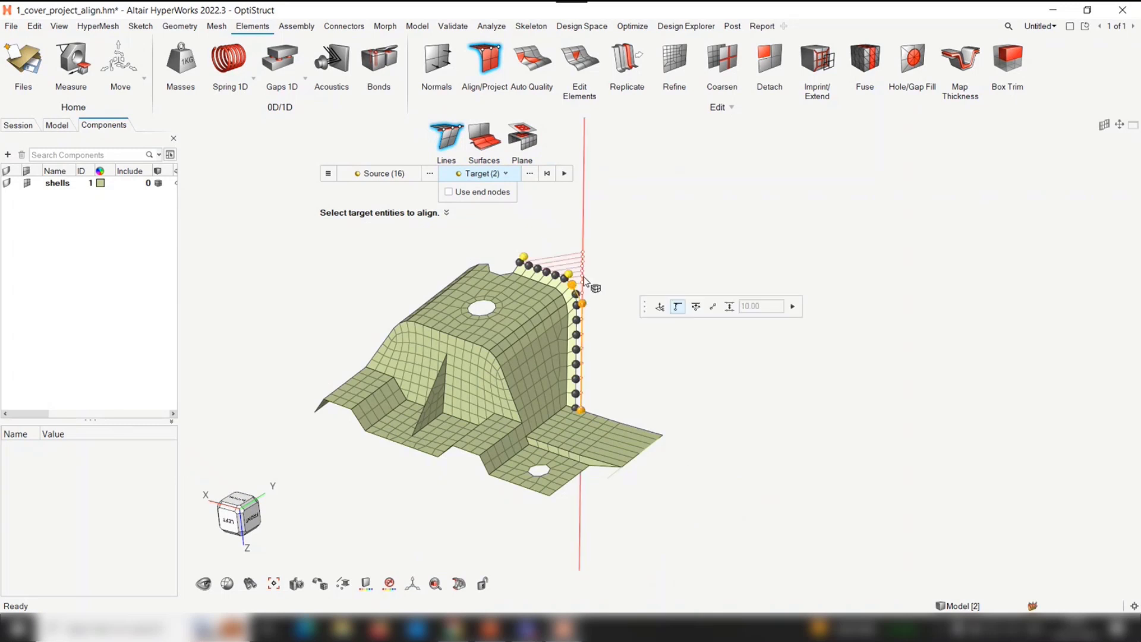
{"action": "scroll", "coordinate": [581, 276], "scroll_direction": "up", "scroll_amount": 3}
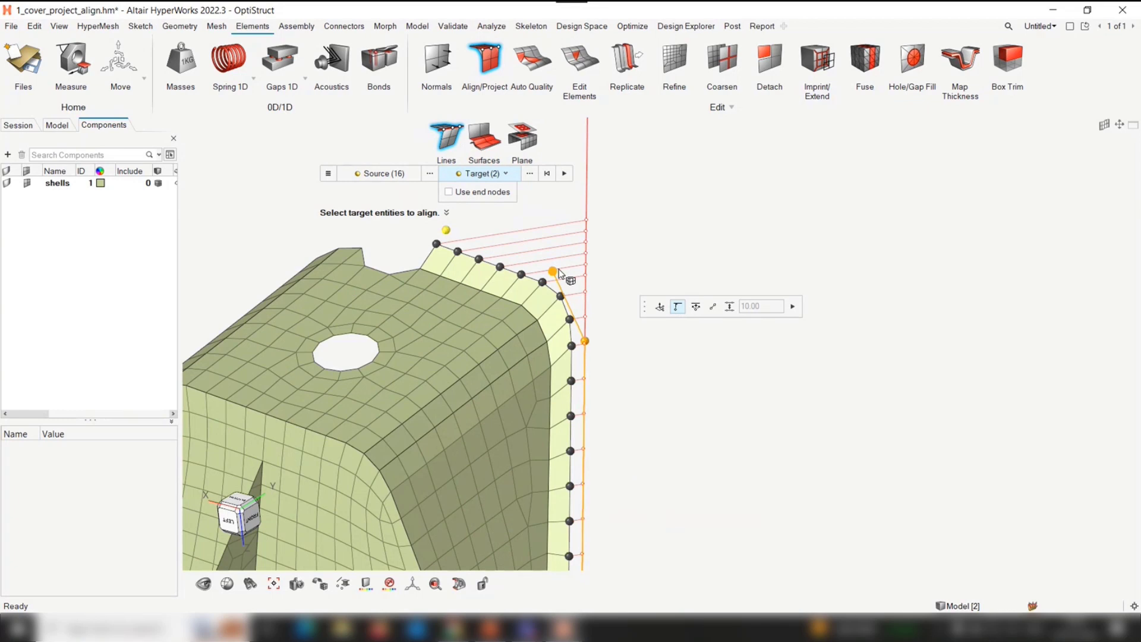
{"action": "left_click", "coordinate": [557, 270]}
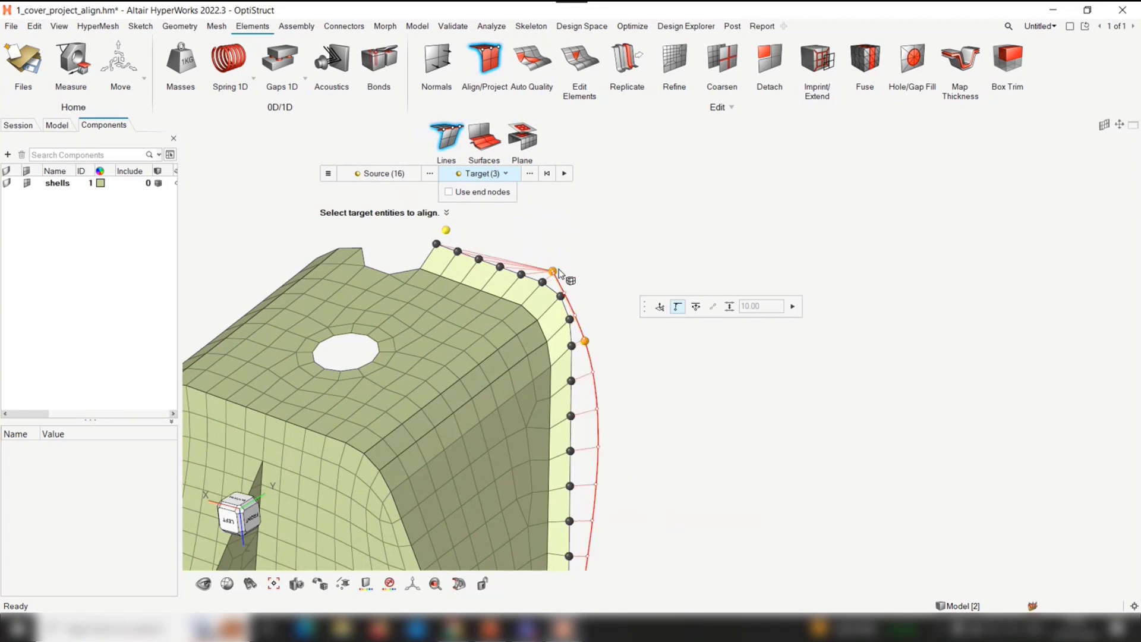
{"action": "left_click", "coordinate": [447, 230]}
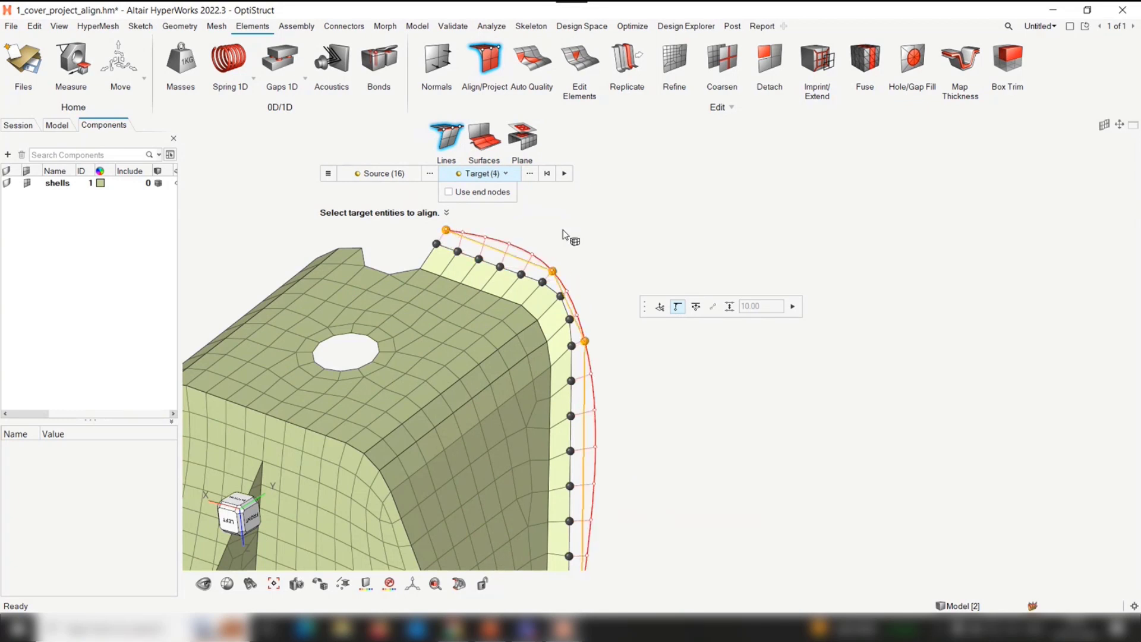
{"action": "scroll", "coordinate": [562, 229], "scroll_direction": "down", "scroll_amount": 2}
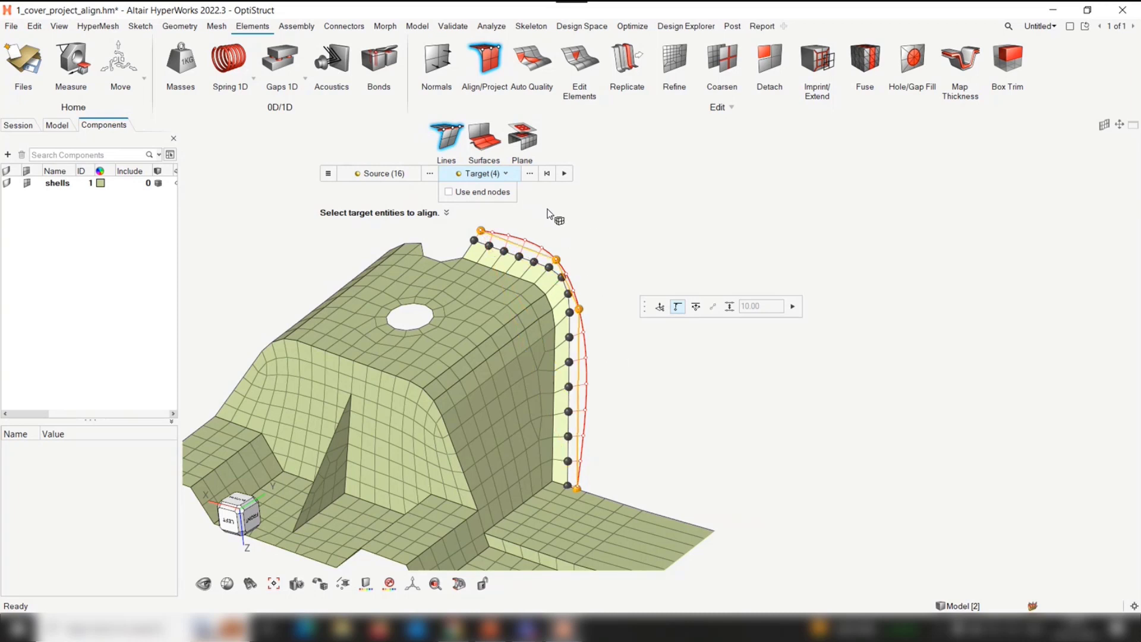
{"action": "left_click", "coordinate": [564, 173]}
Align the nodes on the straight front edge below the triangular rib between their end nodes, using Use end nodes and Remap
{"action": "scroll", "coordinate": [665, 325], "scroll_direction": "down", "scroll_amount": 3}
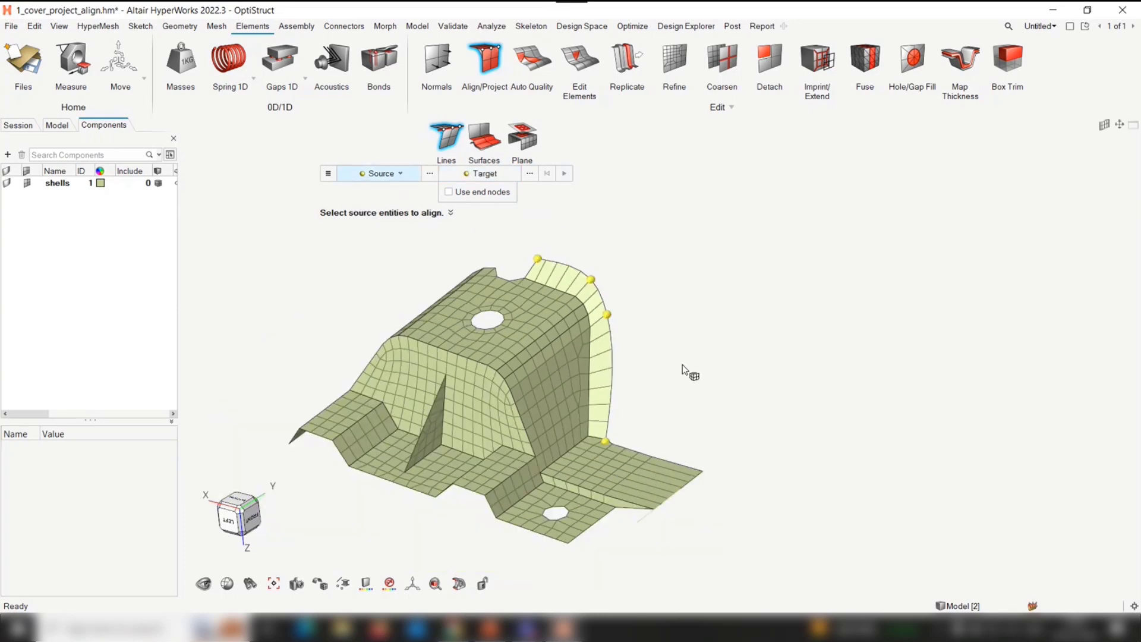
{"action": "scroll", "coordinate": [652, 363], "scroll_direction": "up", "scroll_amount": 5}
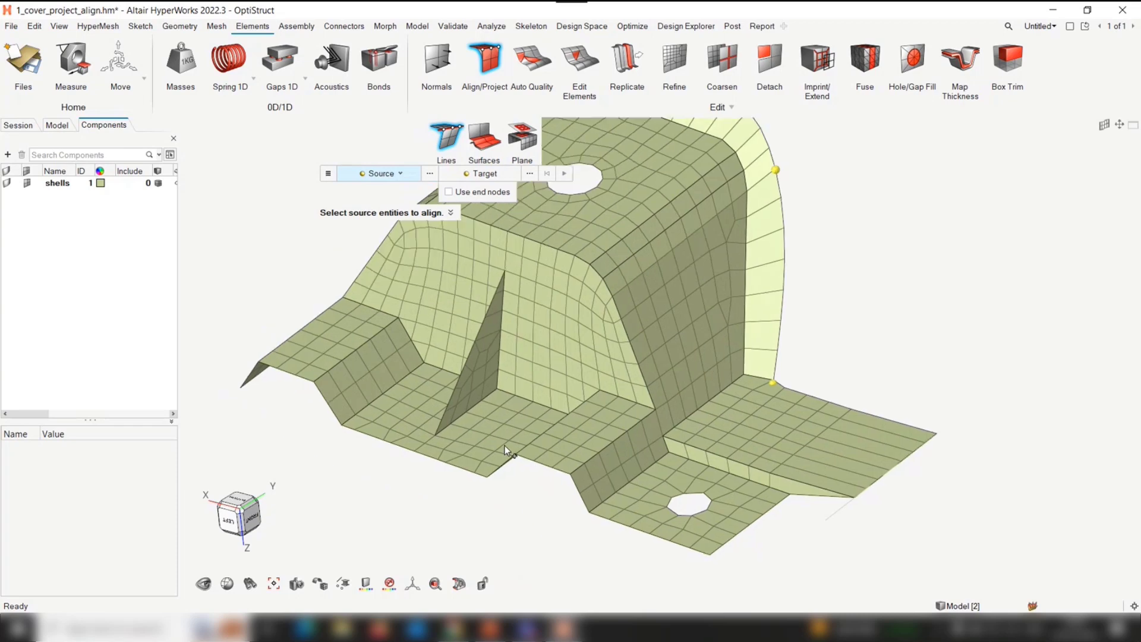
{"action": "mouse_move", "coordinate": [438, 447]}
{"action": "middle_mouse_down"}
{"action": "mouse_move", "coordinate": [508, 466]}
{"action": "mouse_move", "coordinate": [441, 454]}
{"action": "middle_mouse_up"}
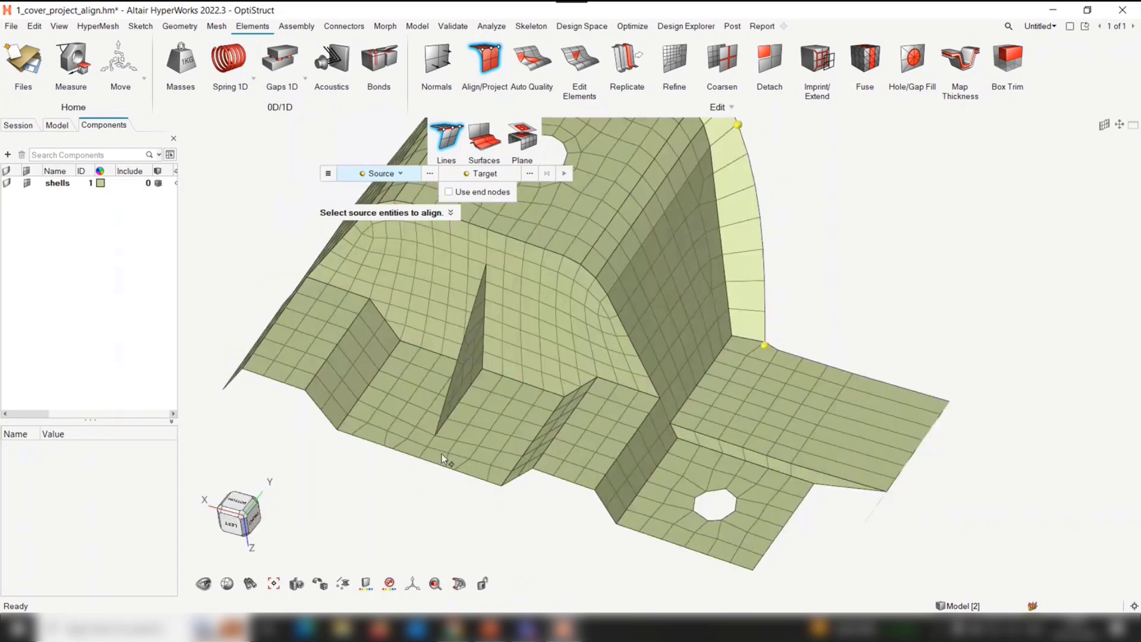
{"action": "scroll", "coordinate": [423, 451], "scroll_direction": "up", "scroll_amount": 2}
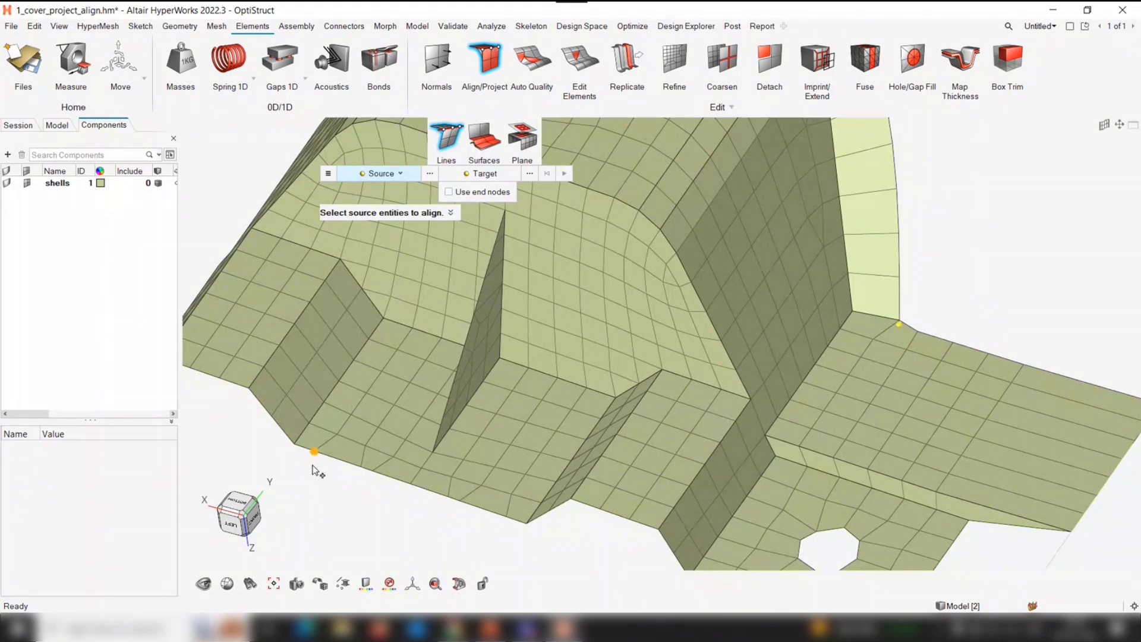
{"action": "left_click", "coordinate": [296, 454]}
{"action": "left_click", "coordinate": [519, 539]}
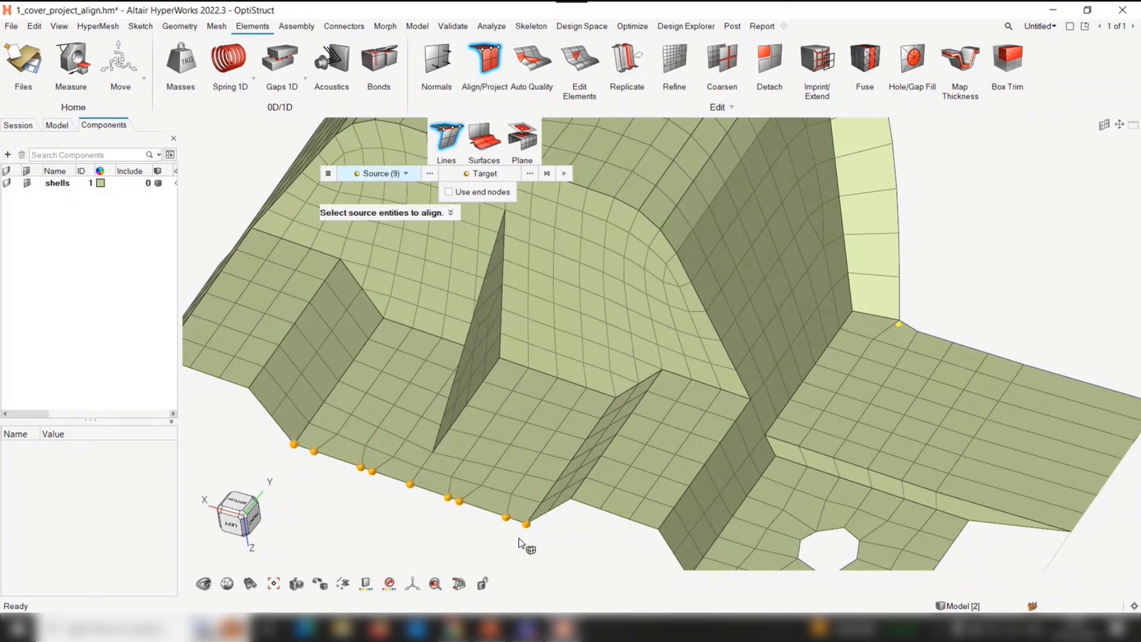
{"action": "left_click", "coordinate": [482, 197]}
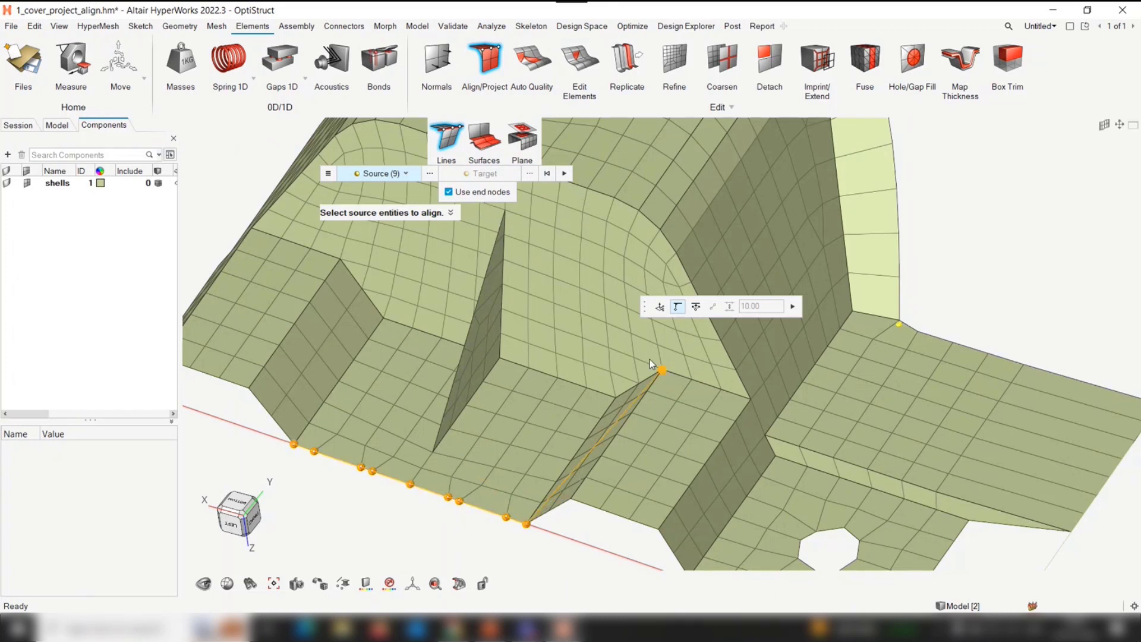
{"action": "left_click", "coordinate": [697, 307]}
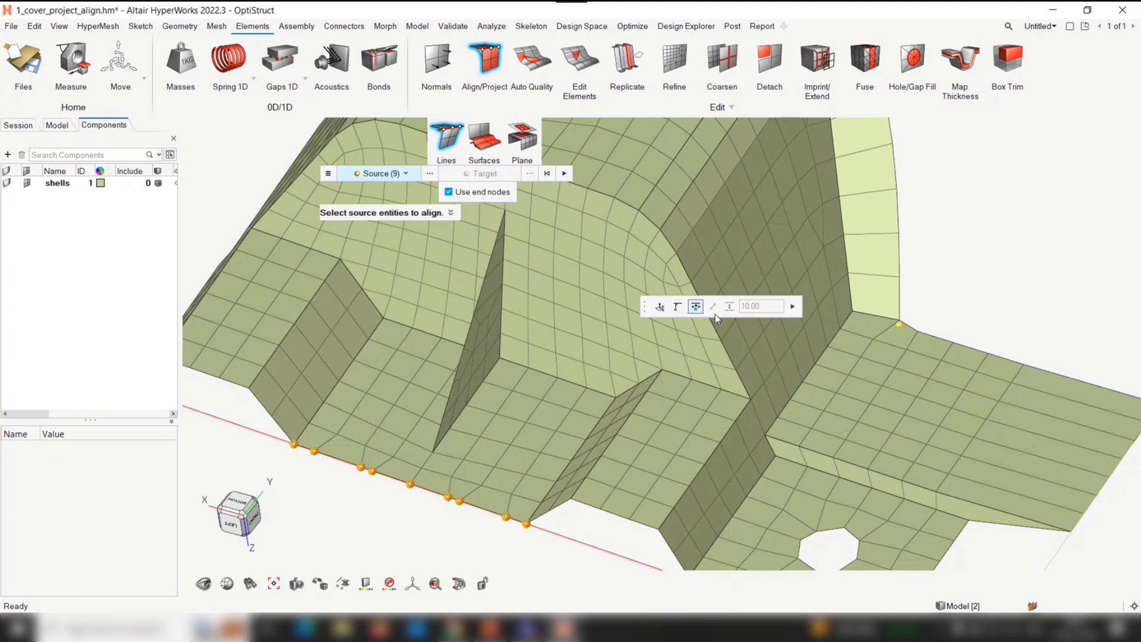
{"action": "left_click", "coordinate": [792, 306]}
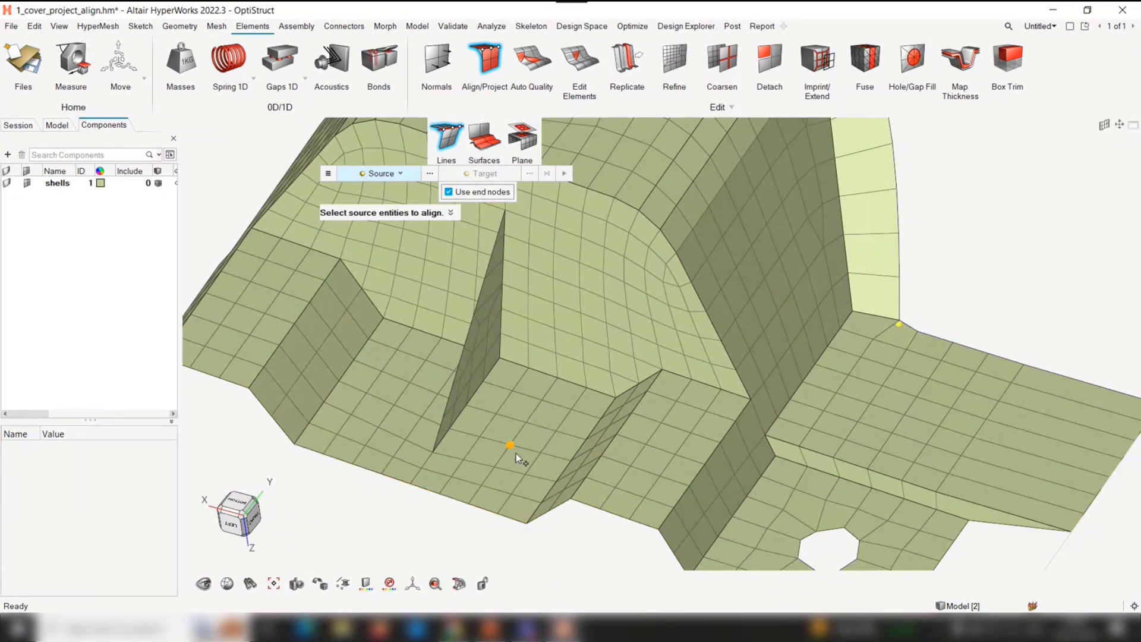
Straighten the node column on the front wall, two columns from the triangular rib, between its bottom and top end nodes without remapping
{"action": "scroll", "coordinate": [516, 453], "scroll_direction": "up", "scroll_amount": 2}
{"action": "scroll", "coordinate": [490, 423], "scroll_direction": "up", "scroll_amount": 1}
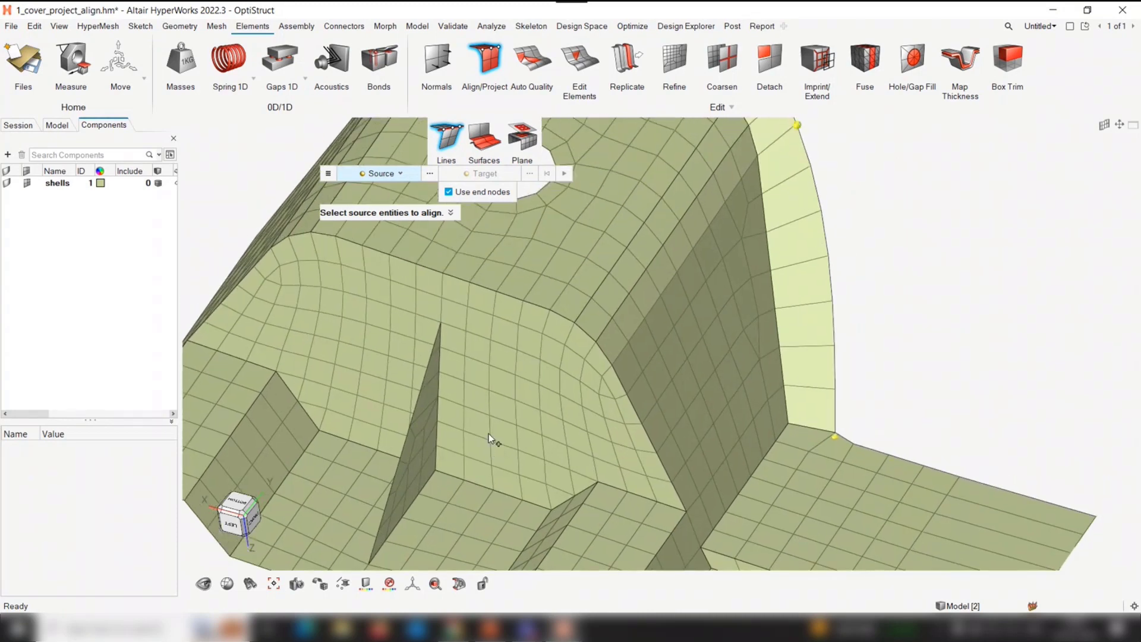
{"action": "left_click", "coordinate": [493, 487]}
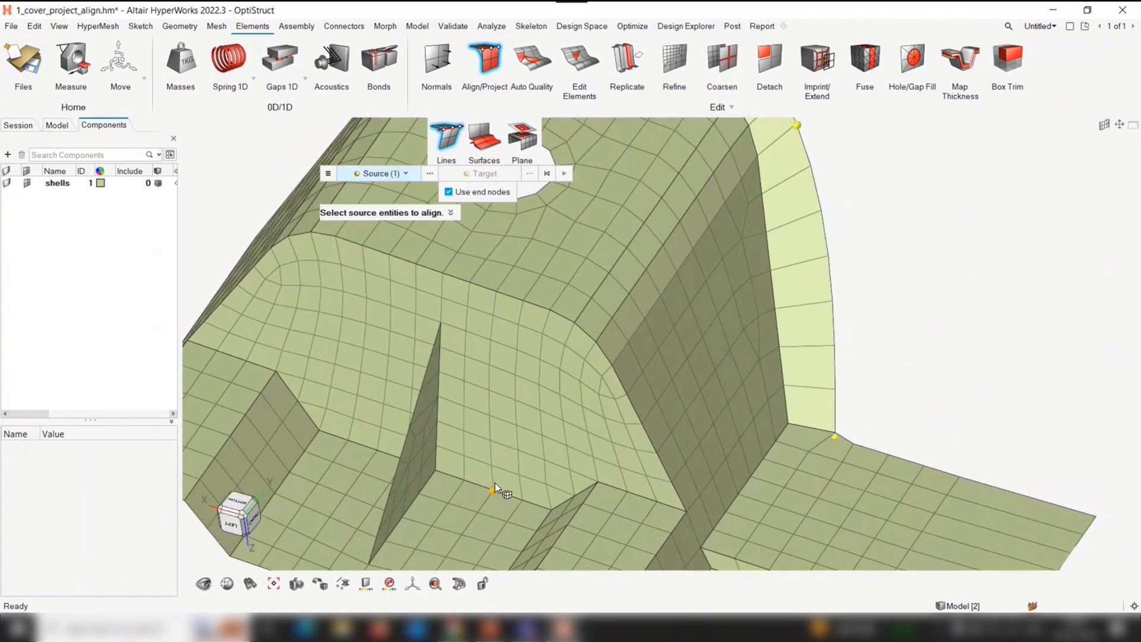
{"action": "left_click", "coordinate": [501, 297]}
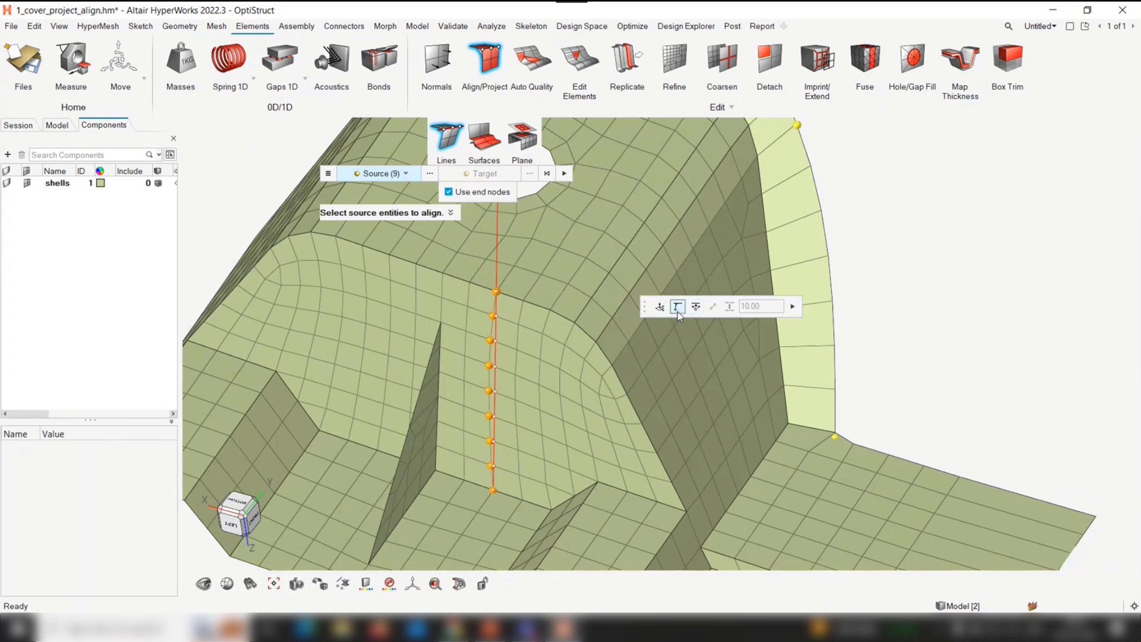
{"action": "left_click", "coordinate": [792, 306]}
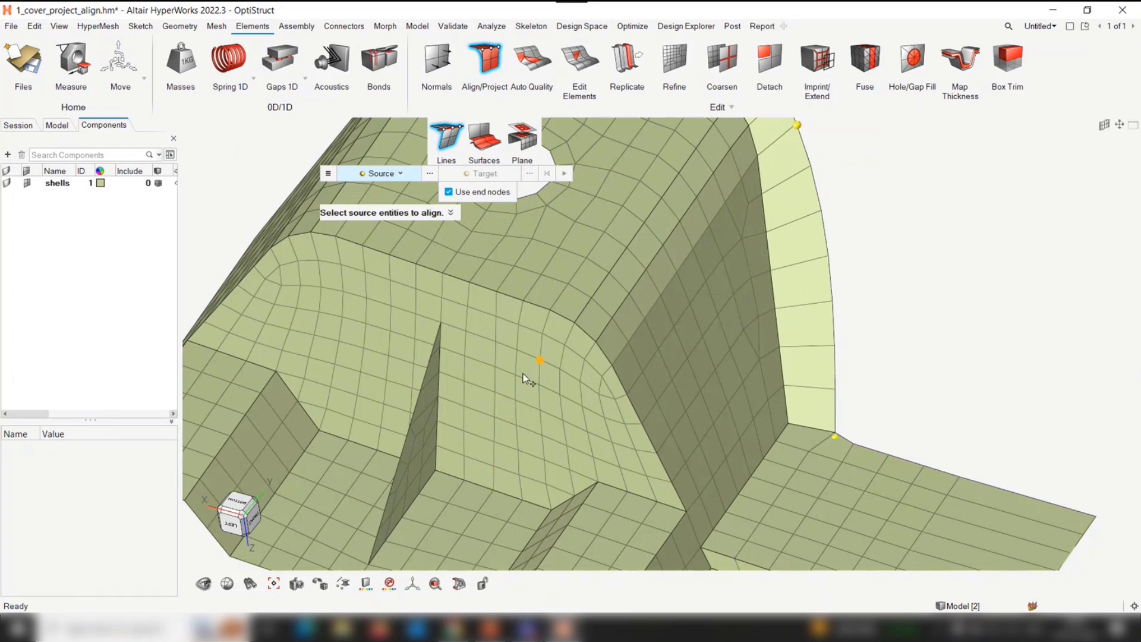
Straighten the front wall's node column beside the triangular rib between its bottom and top end nodes without remapping, and turn off Use end nodes
{"action": "left_click", "coordinate": [463, 479]}
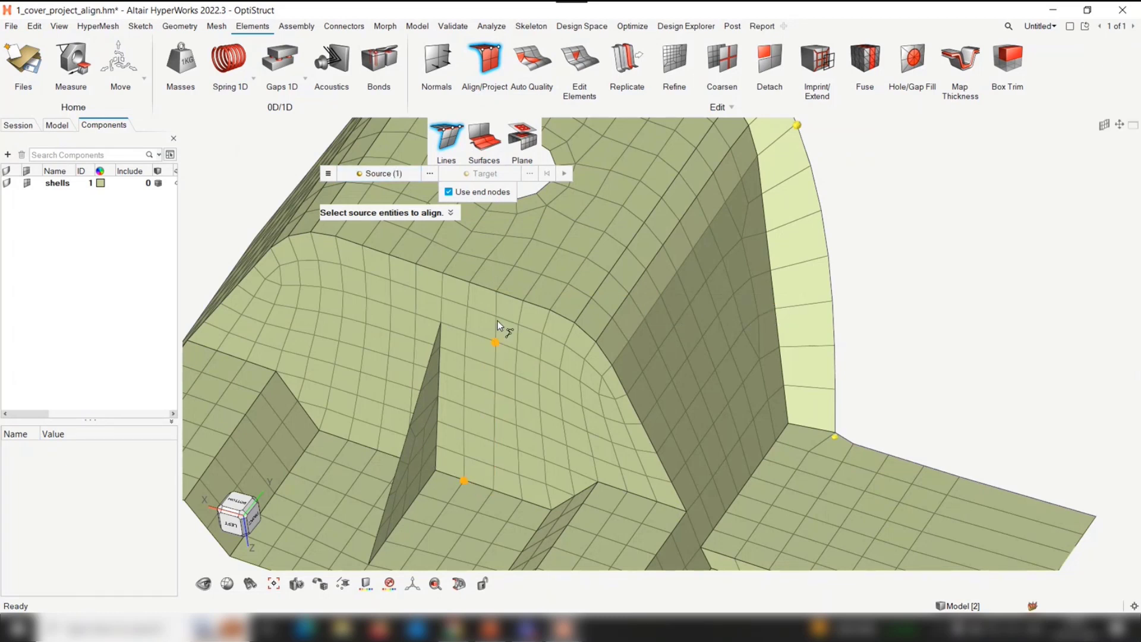
{"action": "left_click", "coordinate": [474, 283]}
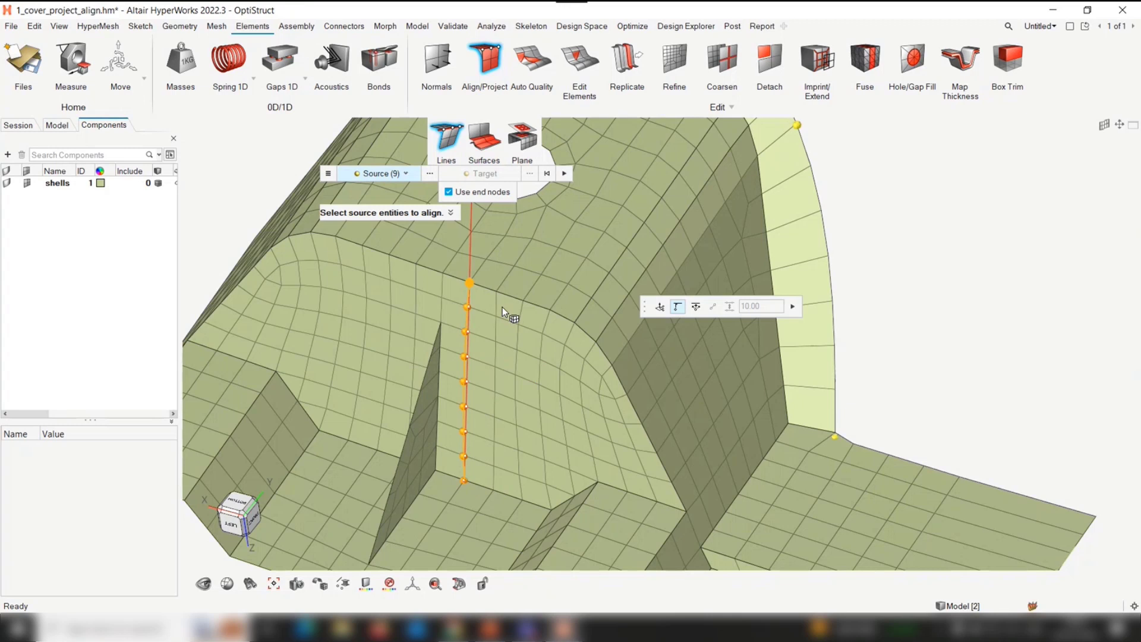
{"action": "left_click", "coordinate": [792, 306]}
{"action": "scroll", "coordinate": [524, 345], "scroll_direction": "down", "scroll_amount": 5}
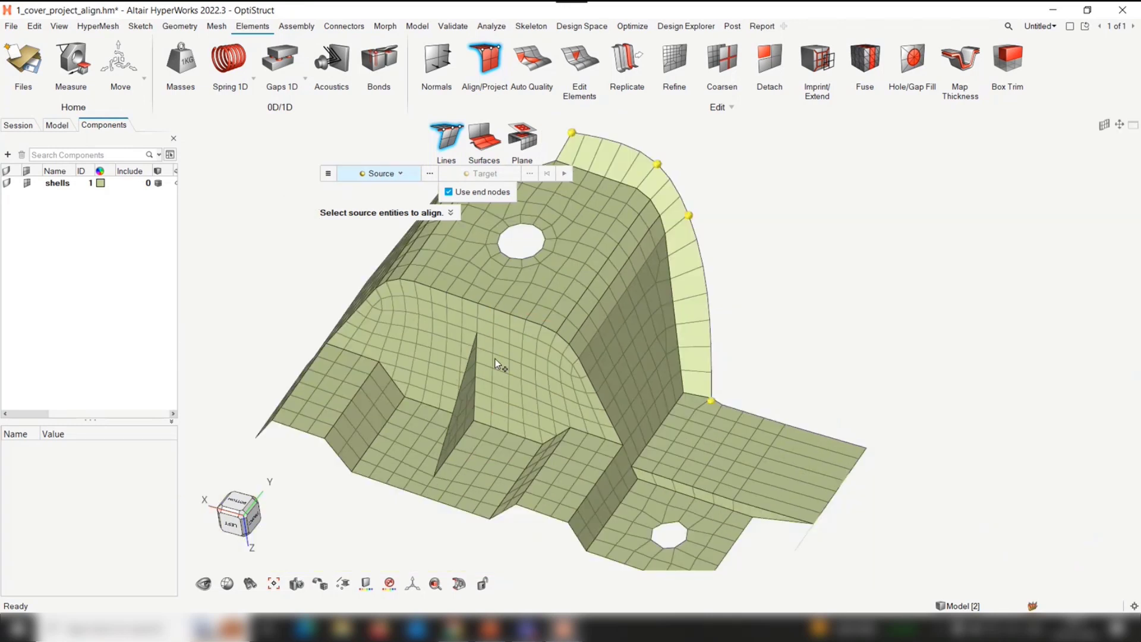
{"action": "mouse_move", "coordinate": [494, 359]}
{"action": "right_mouse_down"}
{"action": "mouse_move", "coordinate": [505, 333]}
{"action": "mouse_move", "coordinate": [482, 350]}
{"action": "right_mouse_up"}
{"action": "left_click", "coordinate": [475, 196]}
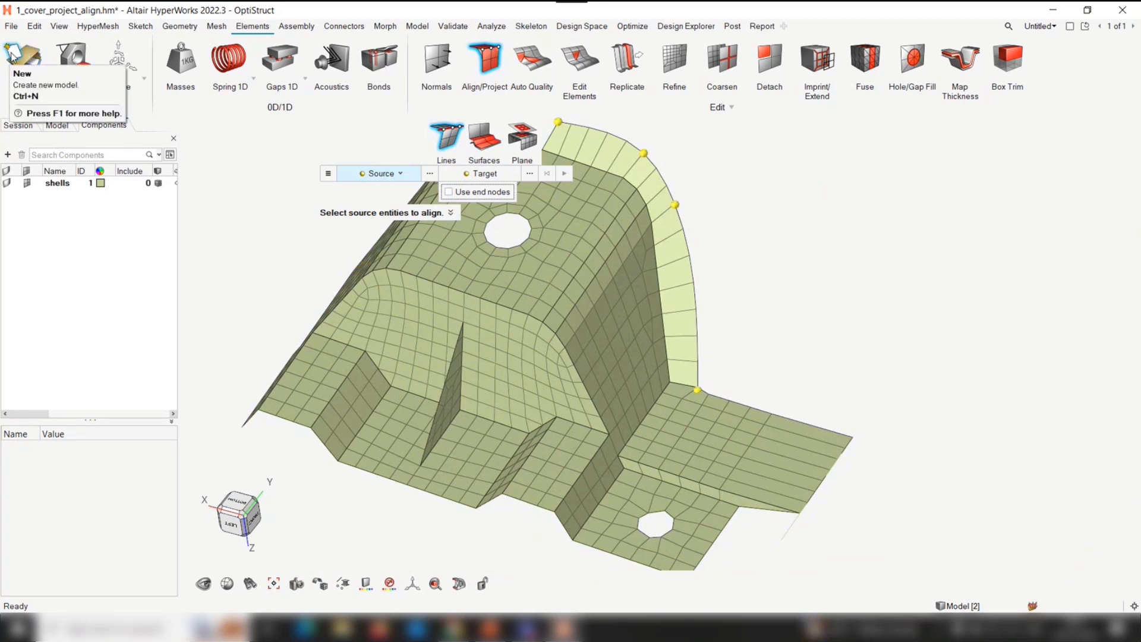
Open the recent model 2_align_f7.hm without saving the current cover model
{"action": "left_click", "coordinate": [12, 26]}
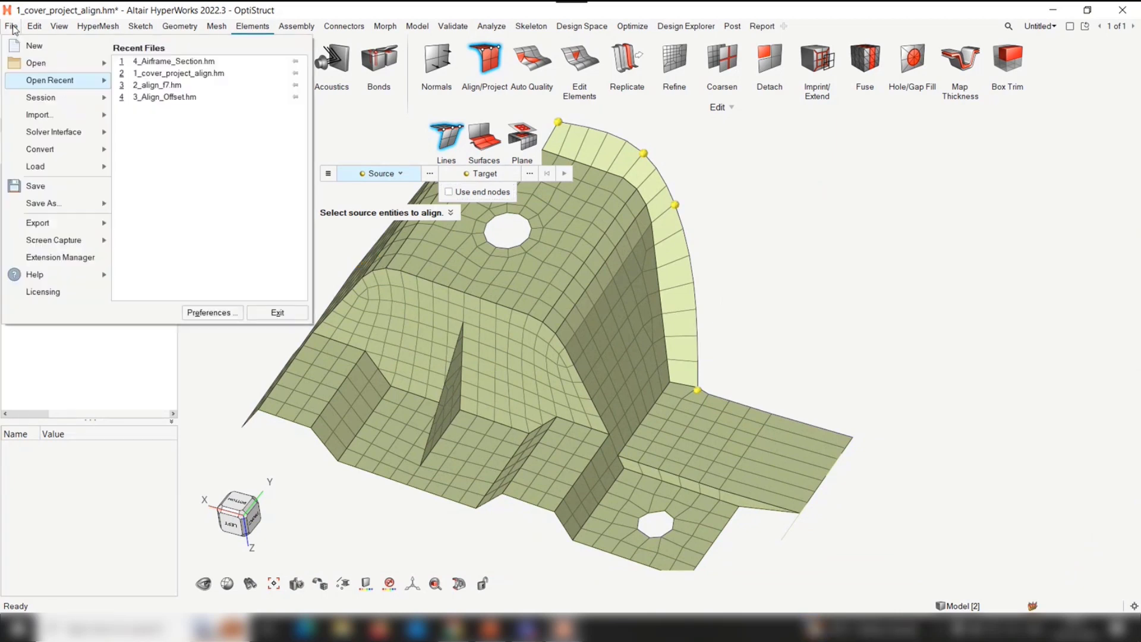
{"action": "left_click", "coordinate": [163, 86]}
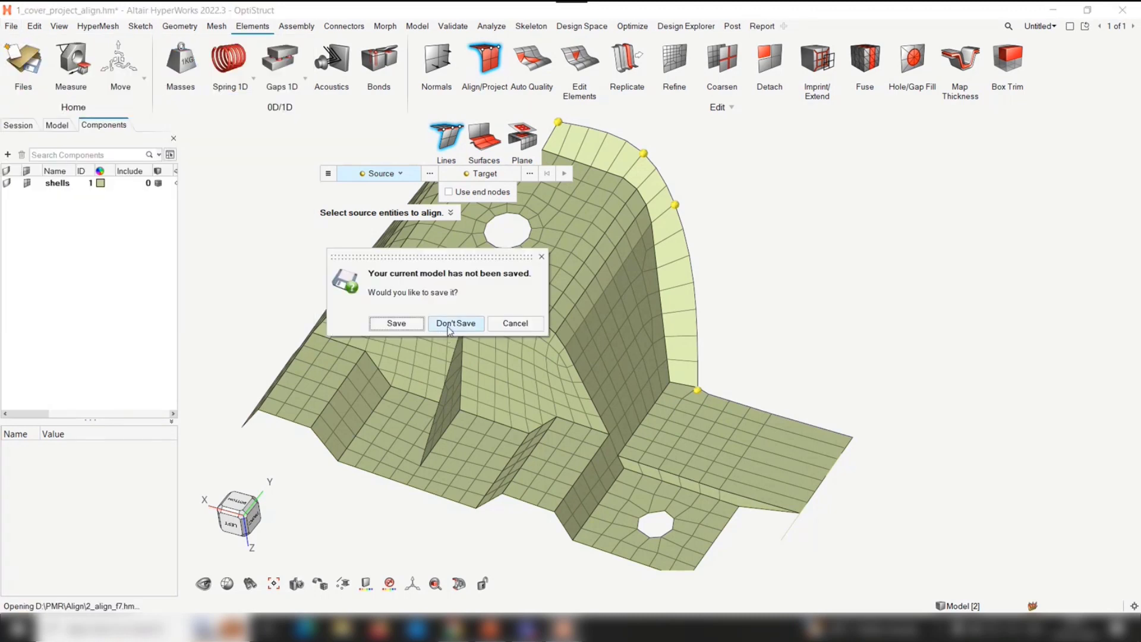
{"action": "left_click", "coordinate": [444, 328]}
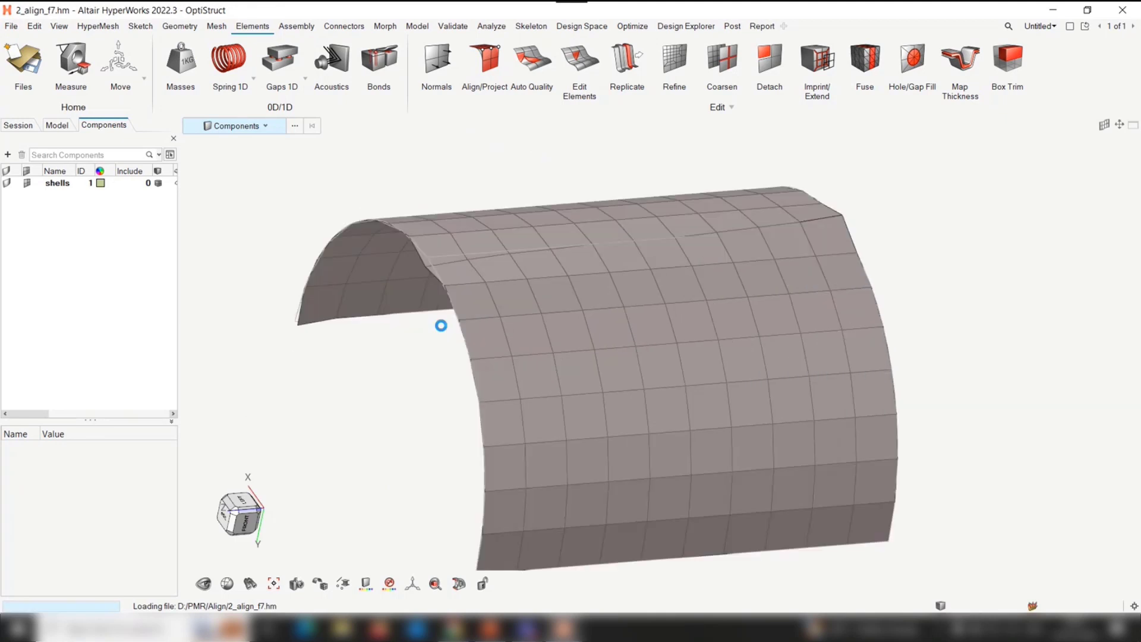
{"action": "right_click_drag", "start_coordinate": [410, 323], "coordinate": [396, 354], "text": "ctrl"}
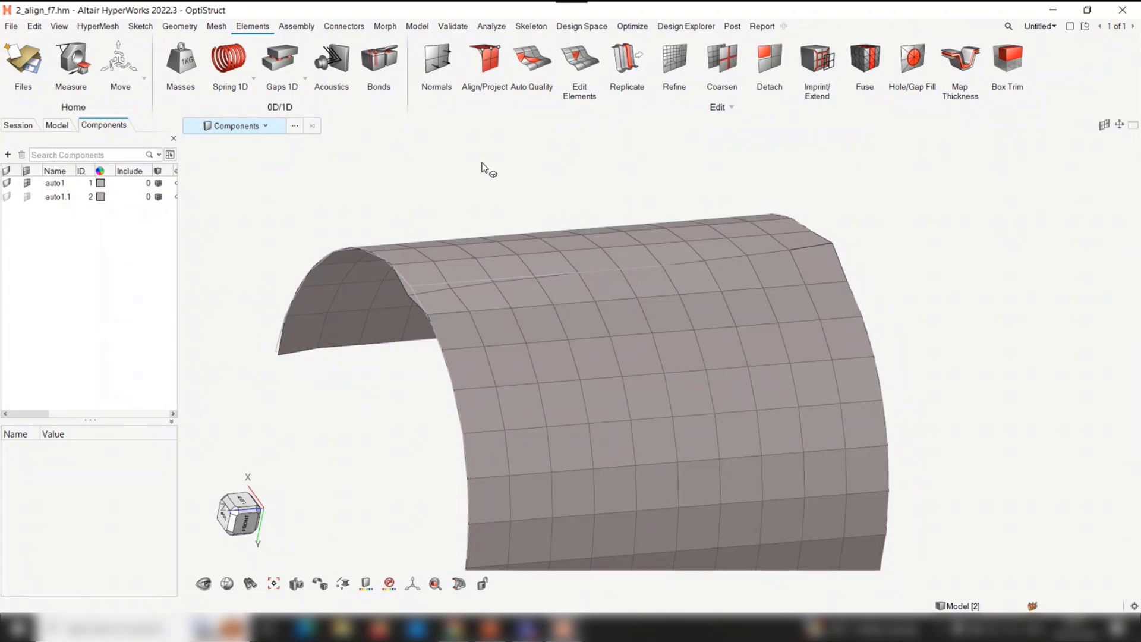
Use Align/Project by lines and select the uneven lengthwise node row near the curved shell's crown, from end to end, as source
{"action": "left_click", "coordinate": [493, 62]}
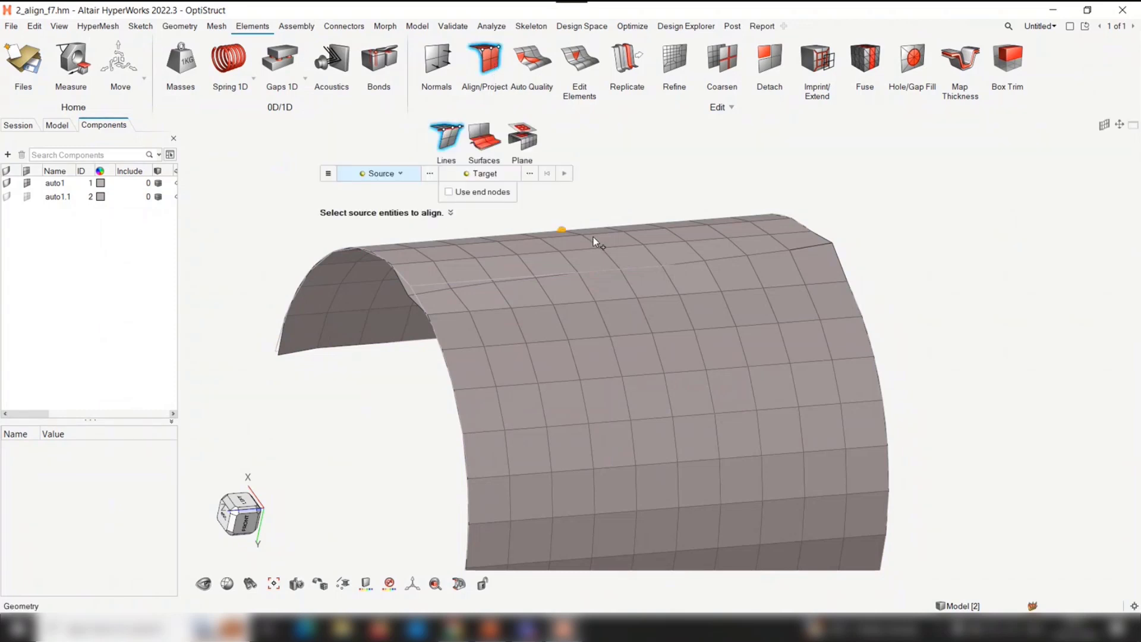
{"action": "middle_click_drag", "start_coordinate": [619, 272], "coordinate": [778, 248]}
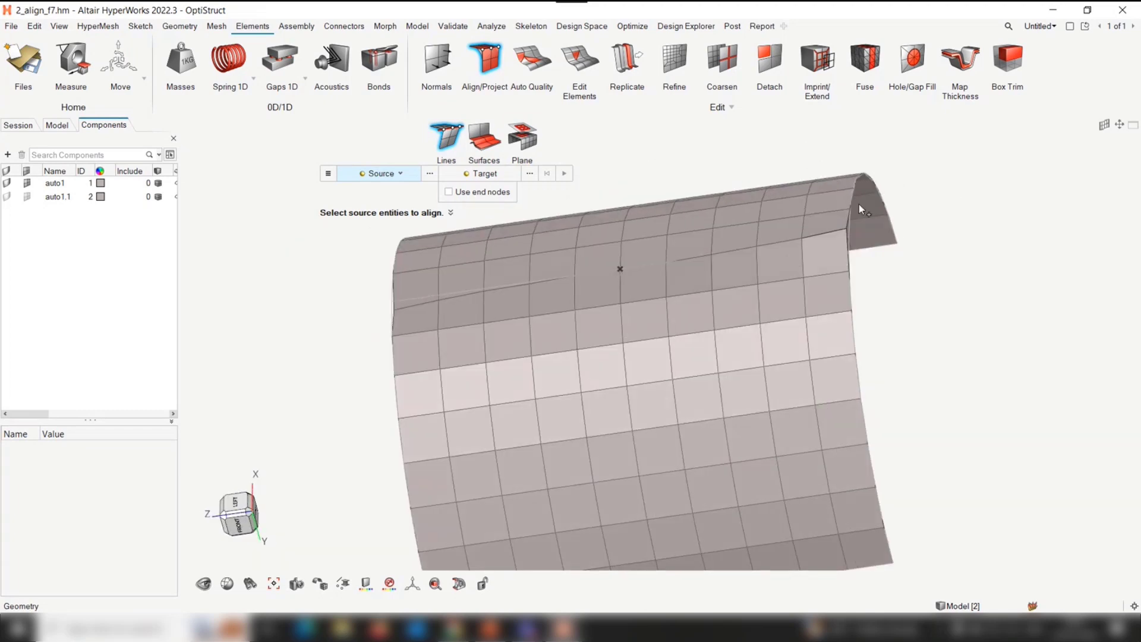
{"action": "middle_click_drag", "start_coordinate": [754, 285], "coordinate": [792, 288]}
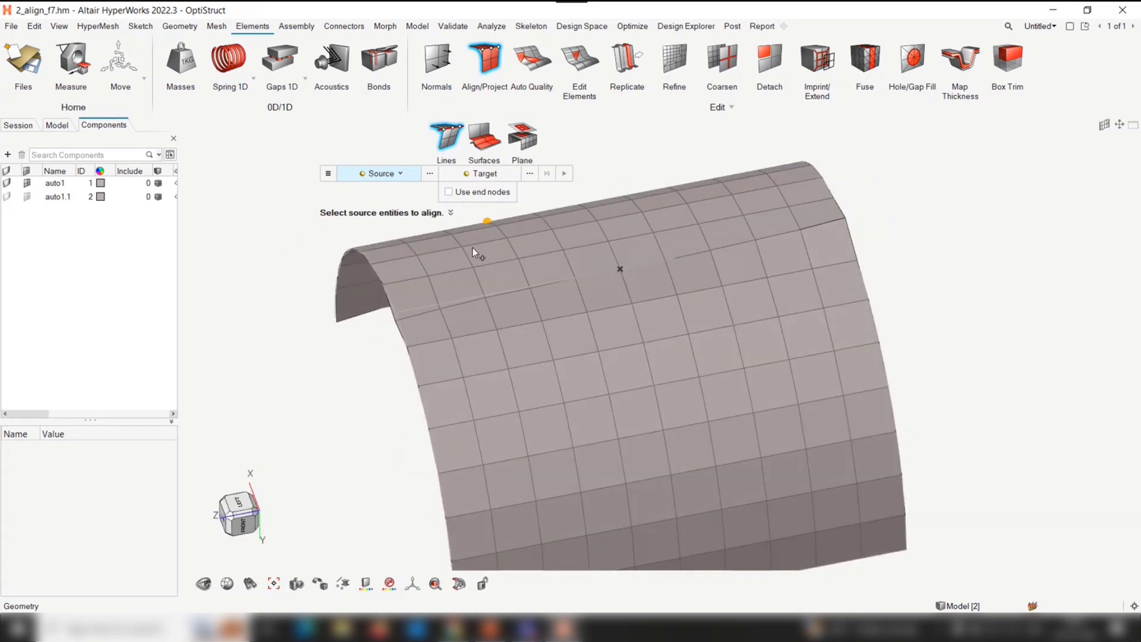
{"action": "left_click", "coordinate": [404, 327]}
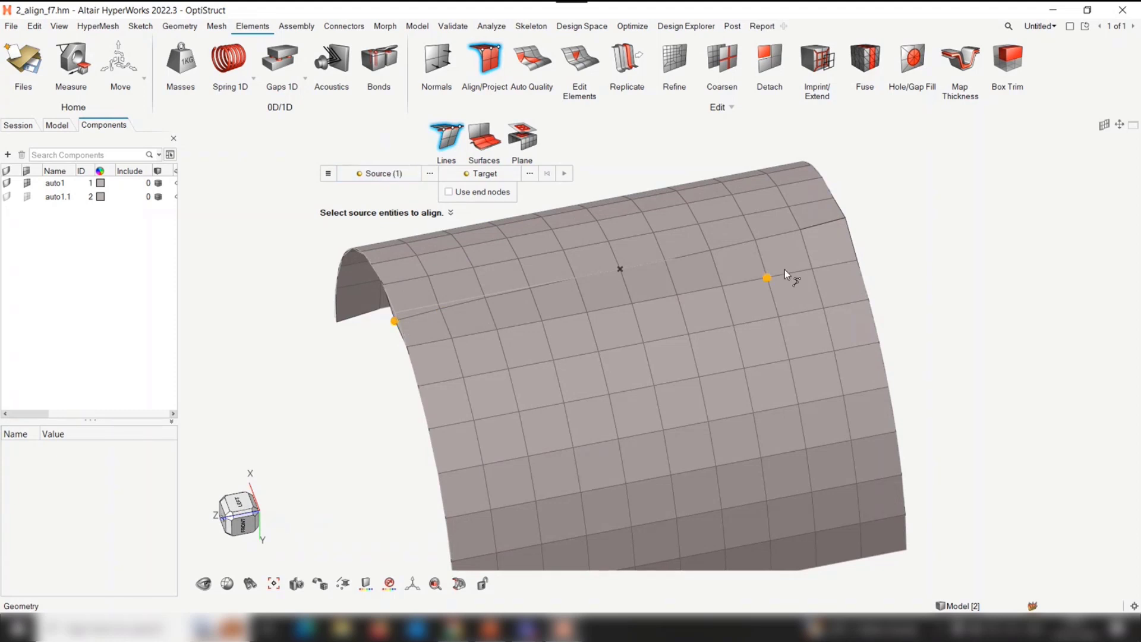
{"action": "left_click", "coordinate": [845, 219]}
Set the alignment target to a node list of two nodes near the middle of the row and align the source row to it
{"action": "left_click", "coordinate": [481, 173]}
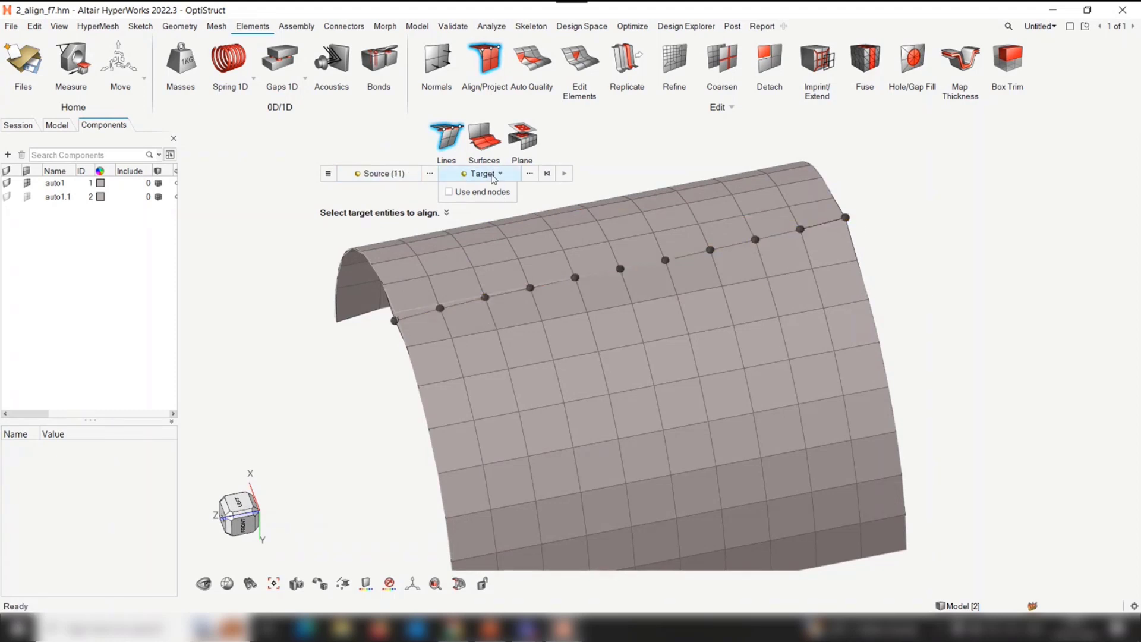
{"action": "left_click", "coordinate": [587, 283]}
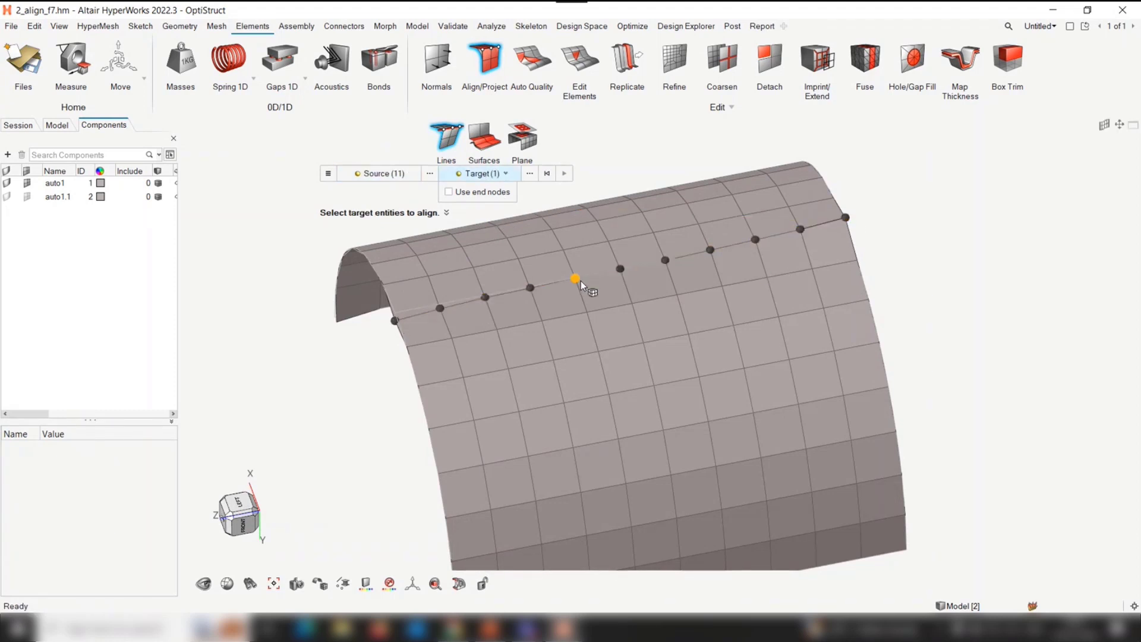
{"action": "left_click", "coordinate": [666, 261]}
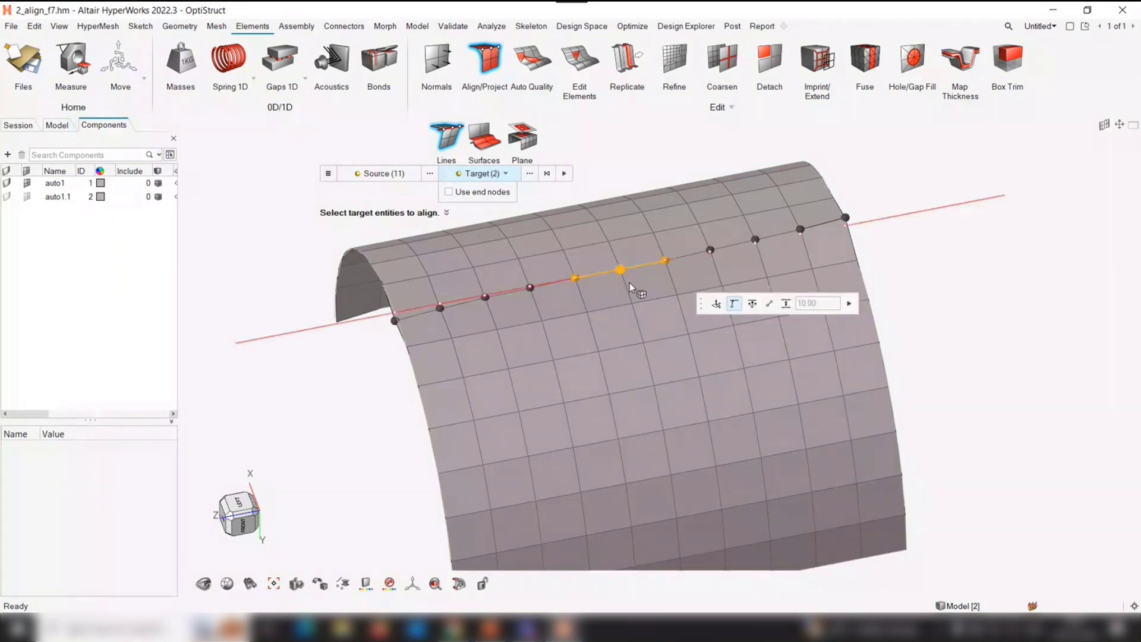
{"action": "middle_click_drag", "start_coordinate": [627, 284], "coordinate": [660, 273]}
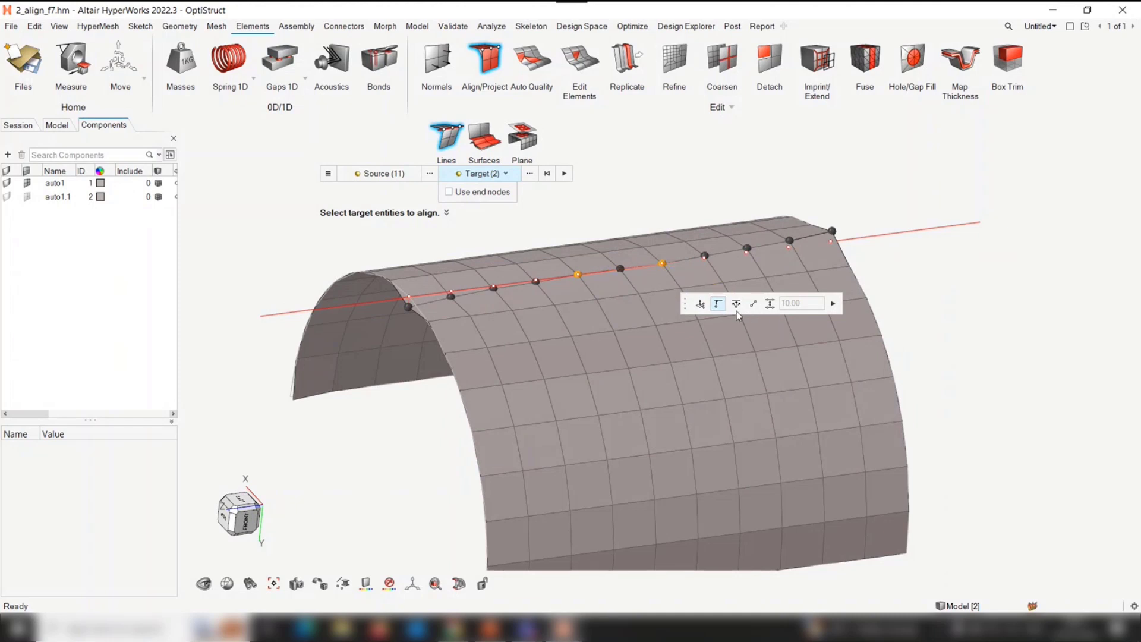
{"action": "left_click", "coordinate": [834, 304]}
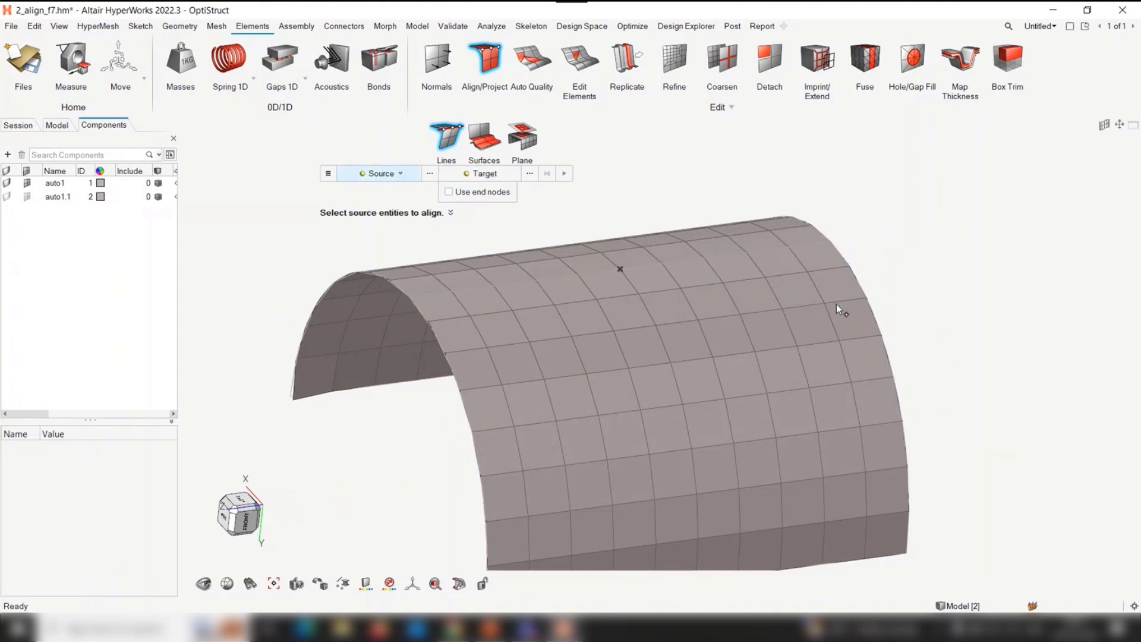
Recall the saved view Align_2 to display the flat square mesh
{"action": "mouse_move", "coordinate": [531, 275]}
{"action": "middle_mouse_down"}
{"action": "mouse_move", "coordinate": [551, 297]}
{"action": "mouse_move", "coordinate": [531, 277]}
{"action": "middle_mouse_up"}
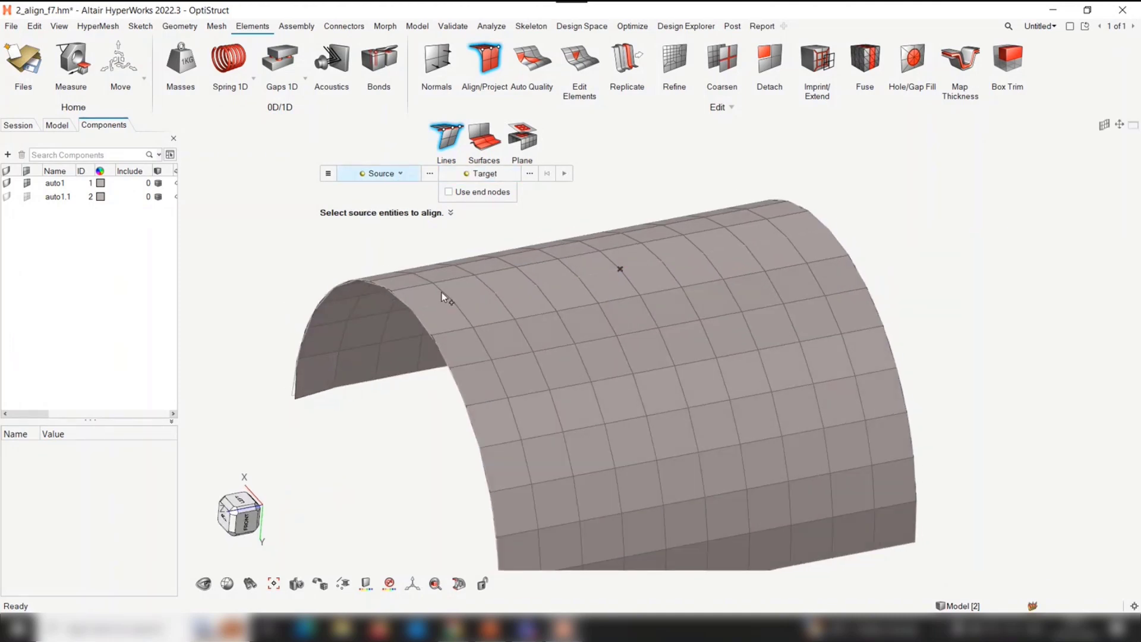
{"action": "right_click_drag", "start_coordinate": [371, 438], "coordinate": [337, 410]}
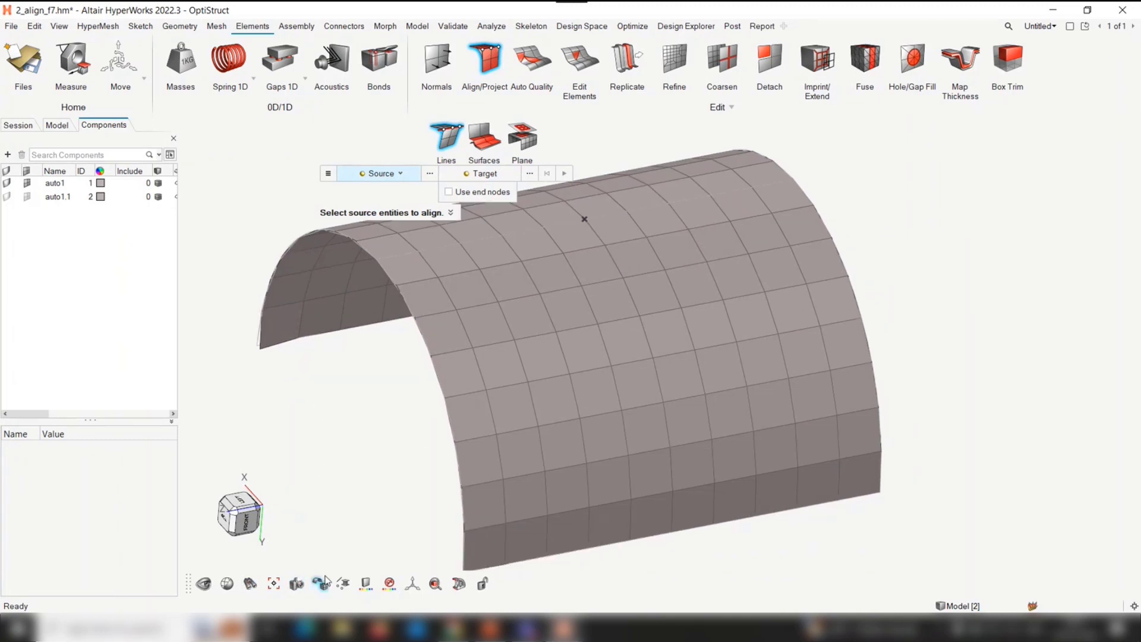
{"action": "left_click", "coordinate": [297, 585]}
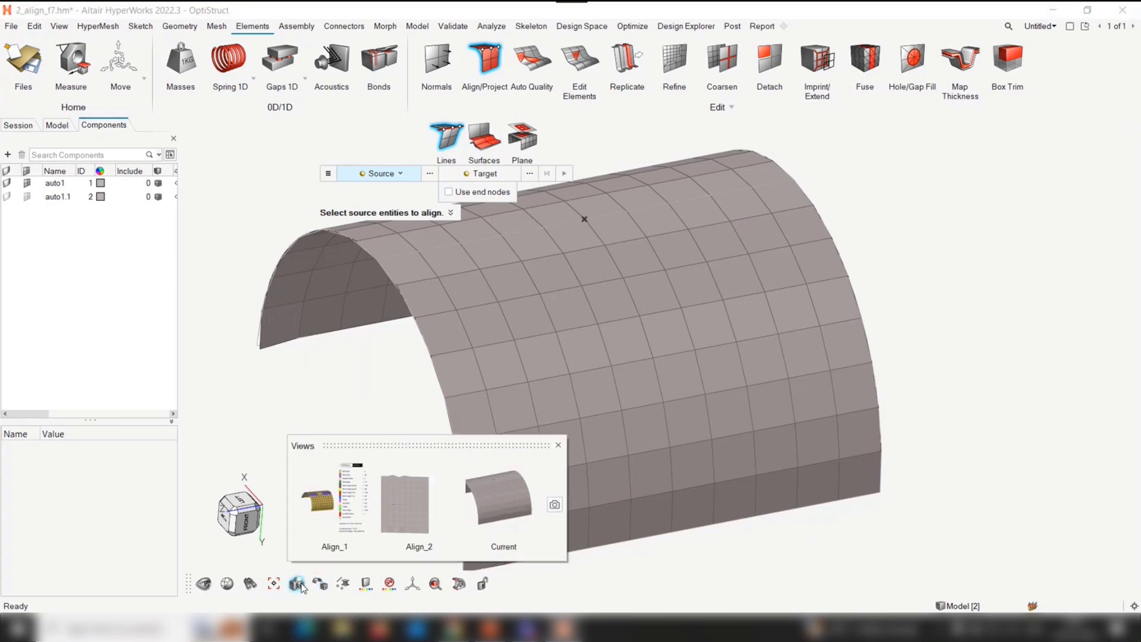
{"action": "left_click", "coordinate": [430, 503]}
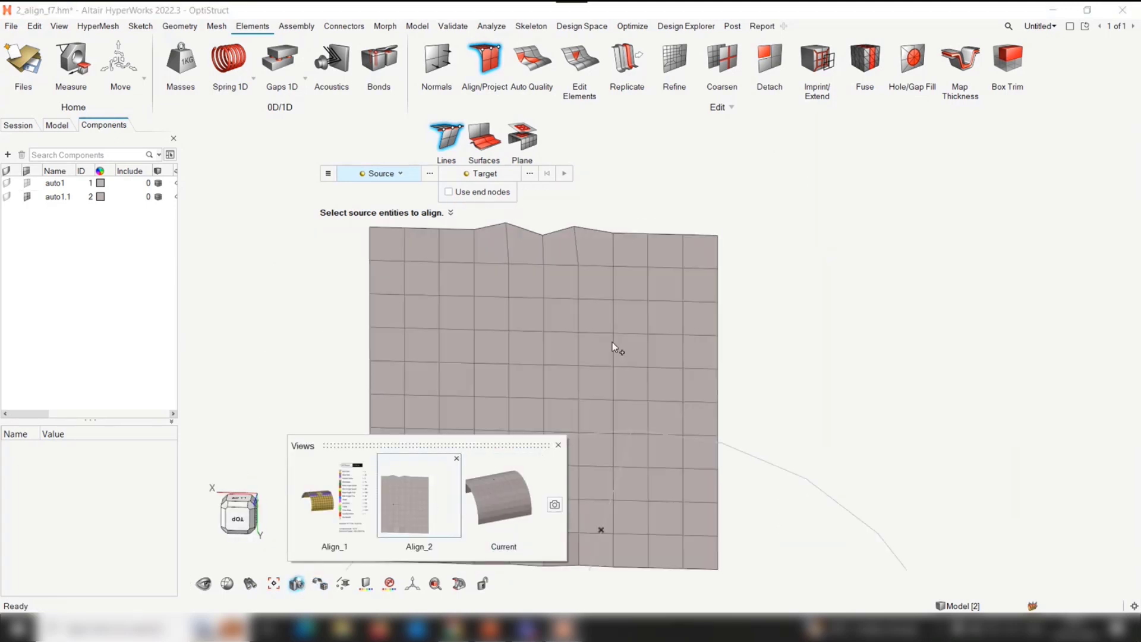
{"action": "left_click", "coordinate": [558, 445]}
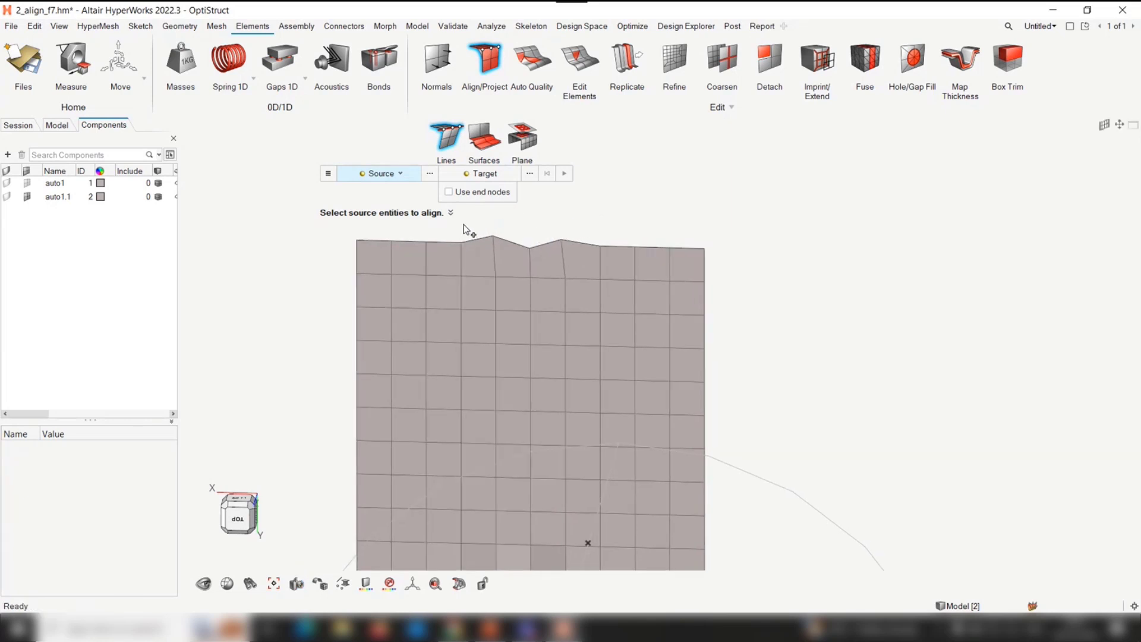
Straighten the wavy stretch of the square mesh's top edge by aligning its five nodes with Use end nodes, without remapping
{"action": "left_click", "coordinate": [459, 244]}
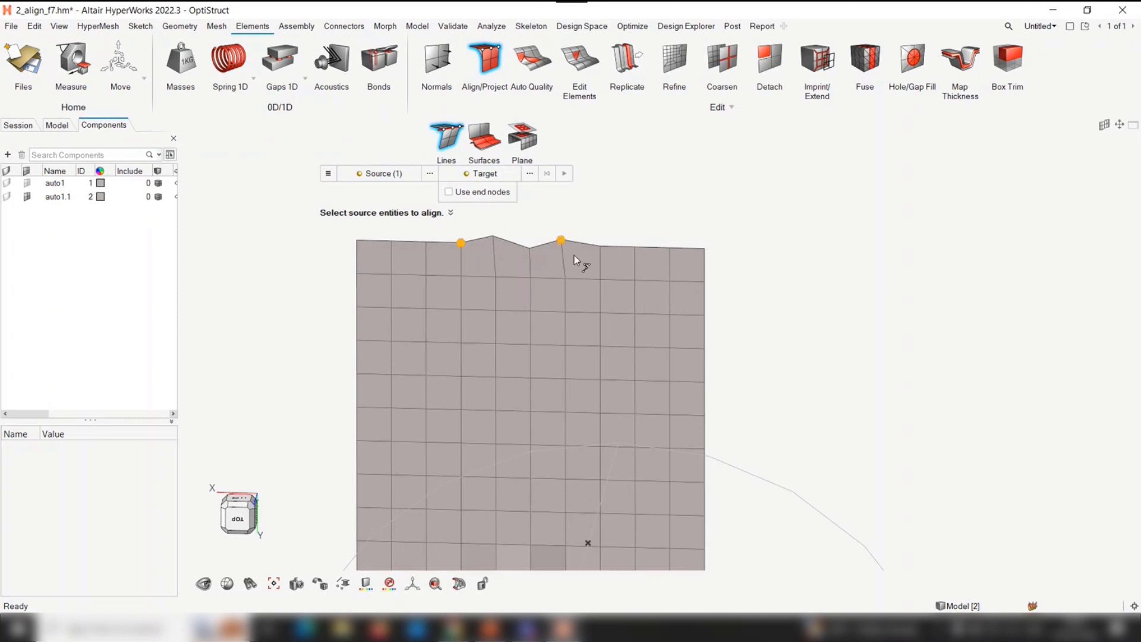
{"action": "left_click", "coordinate": [590, 249]}
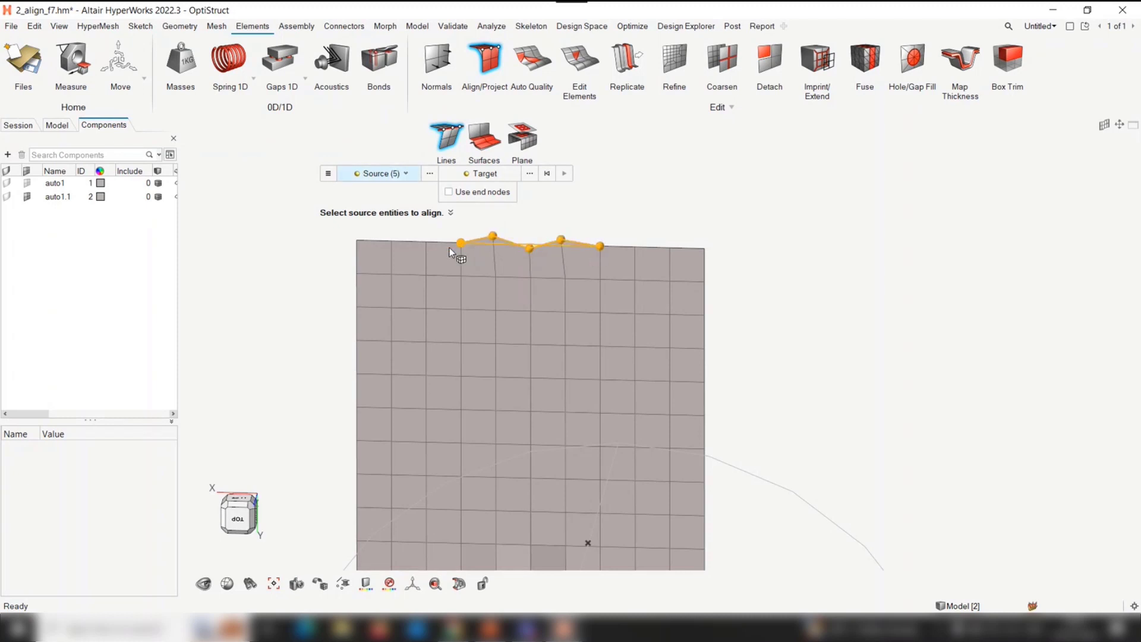
{"action": "left_click", "coordinate": [449, 191]}
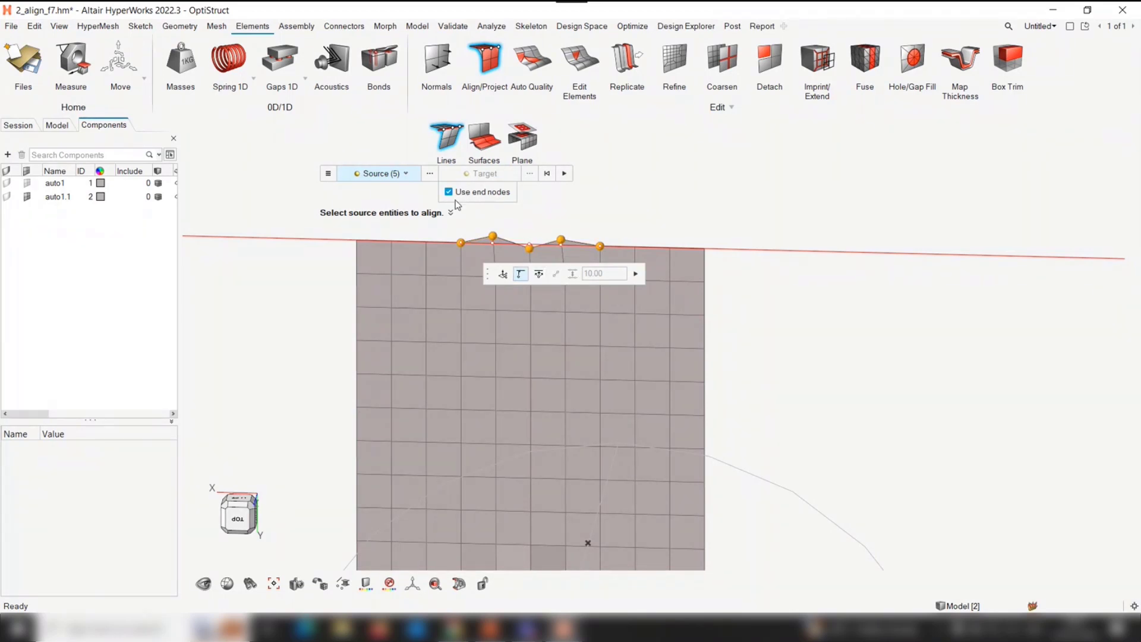
{"action": "left_click", "coordinate": [635, 275]}
{"action": "right_click_drag", "start_coordinate": [592, 240], "coordinate": [573, 261]}
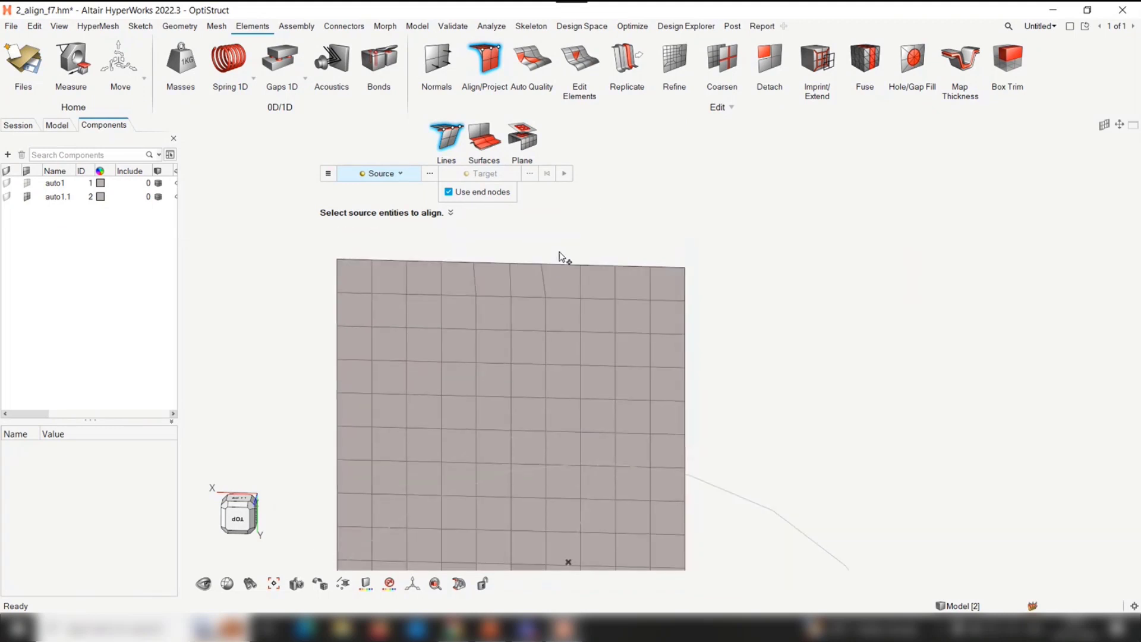
Even out the node spacing along the middle of the mesh's top edge by aligning six nodes between their end nodes with Remap
{"action": "left_click", "coordinate": [405, 263]}
{"action": "left_click", "coordinate": [592, 271]}
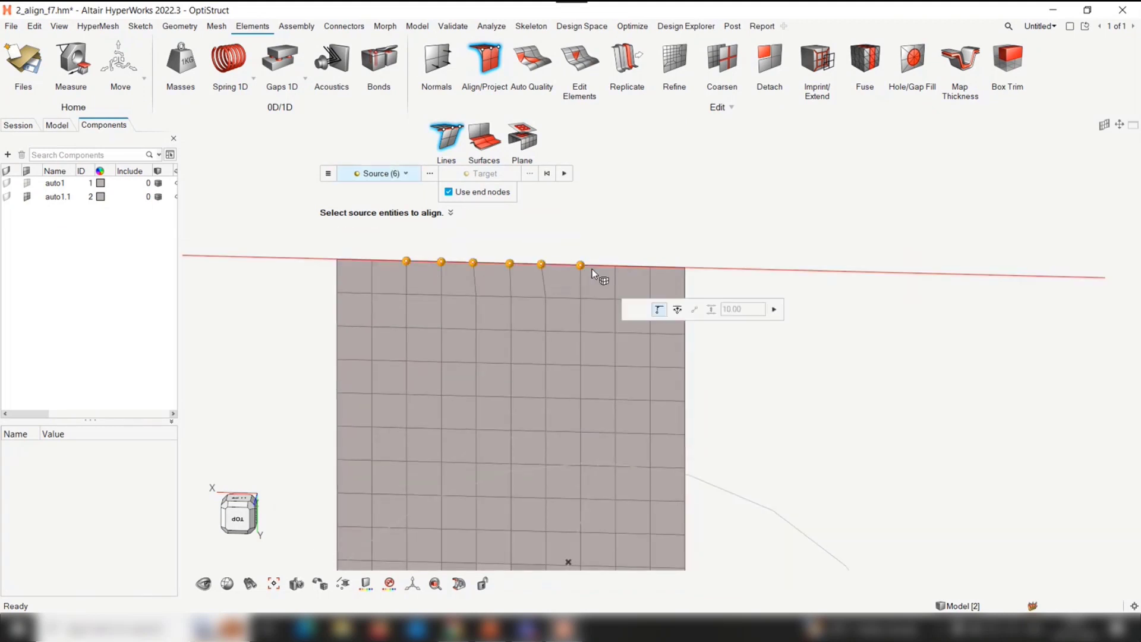
{"action": "left_click", "coordinate": [773, 309]}
{"action": "right_click_drag", "start_coordinate": [517, 298], "coordinate": [511, 256]}
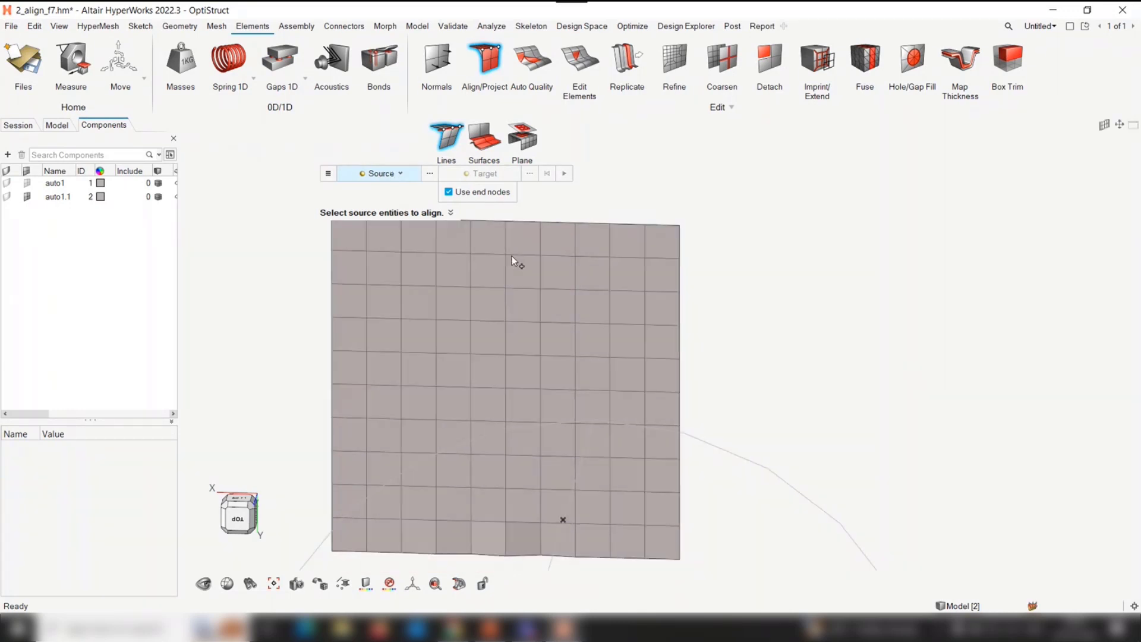
Straighten the wavy middle of the mesh's bottom edge by aligning six nodes between their end nodes with Remap
{"action": "scroll", "coordinate": [512, 256], "scroll_direction": "down", "scroll_amount": 2}
{"action": "middle_click_drag", "start_coordinate": [551, 453], "coordinate": [603, 397]}
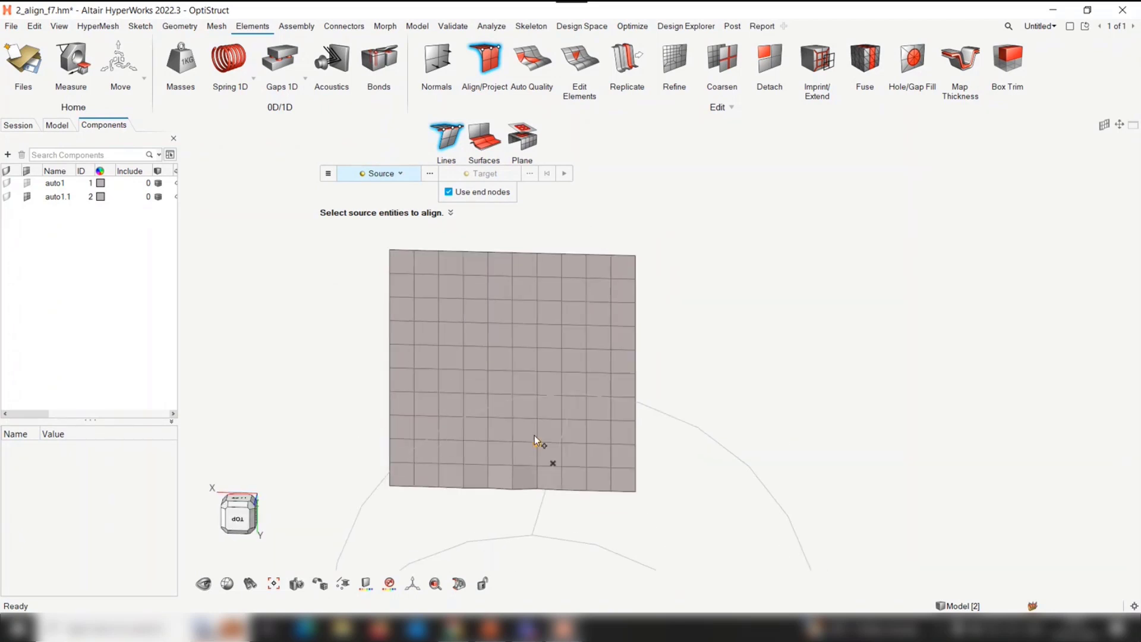
{"action": "scroll", "coordinate": [514, 465], "scroll_direction": "up", "scroll_amount": 1}
{"action": "middle_click_drag", "start_coordinate": [526, 458], "coordinate": [507, 394]}
{"action": "scroll", "coordinate": [507, 390], "scroll_direction": "up", "scroll_amount": 2}
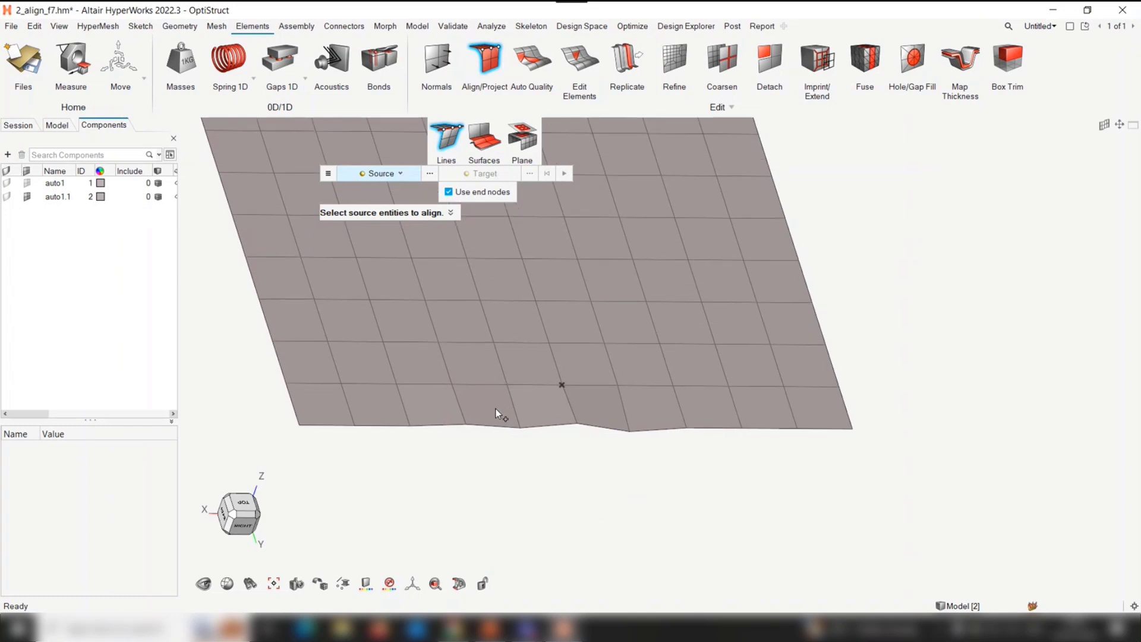
{"action": "left_click", "coordinate": [408, 437]}
{"action": "left_click", "coordinate": [695, 430]}
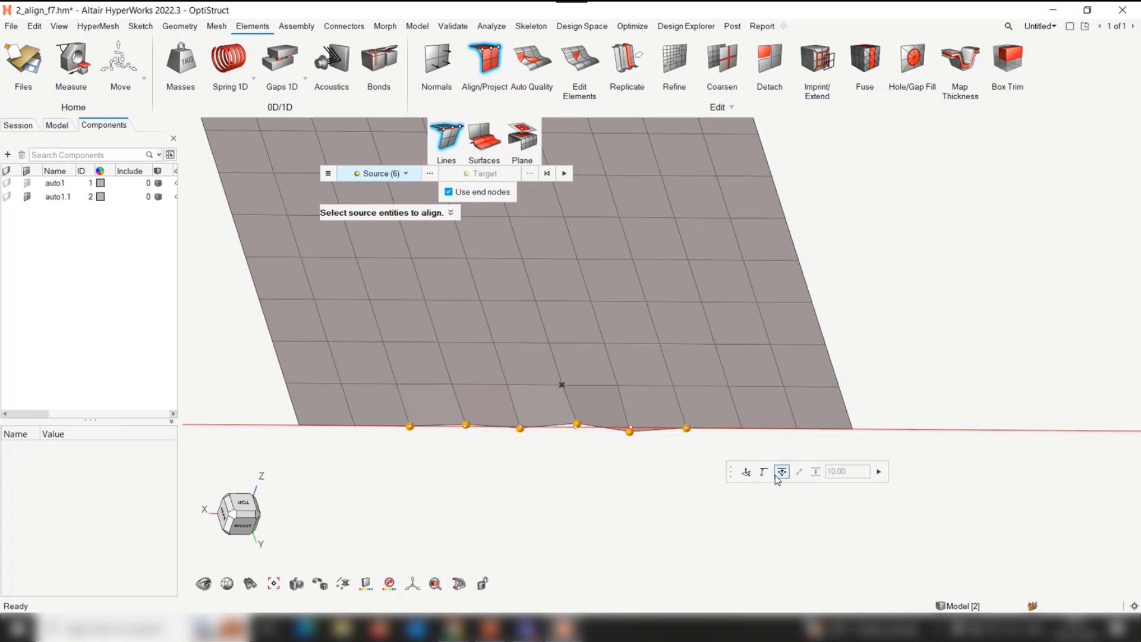
{"action": "left_click", "coordinate": [878, 471]}
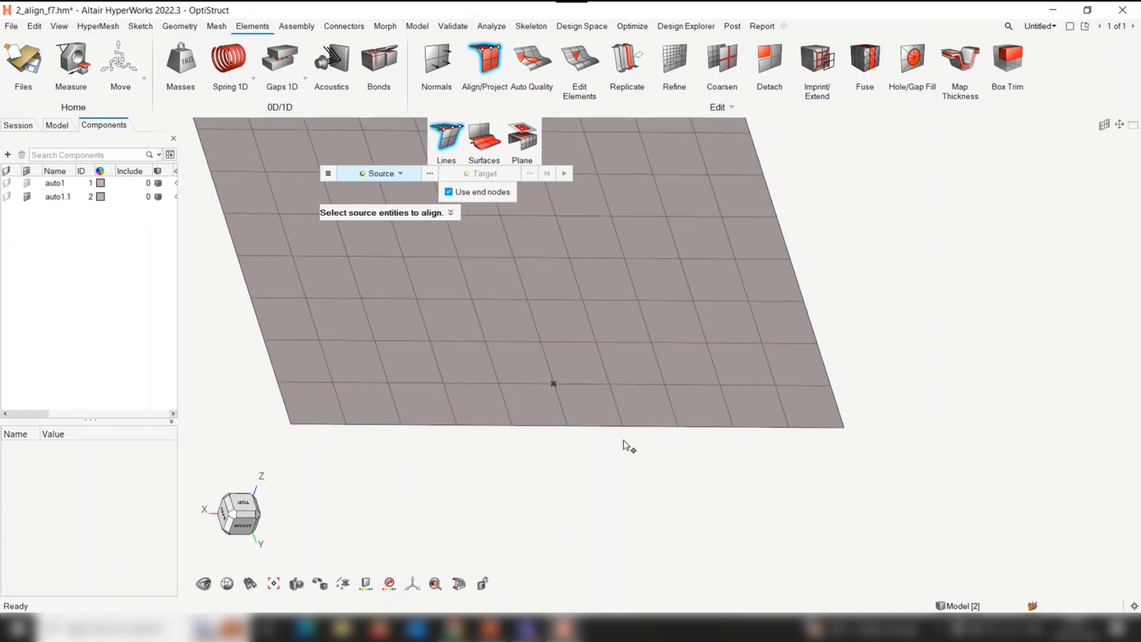
Turn off Use end nodes, make the alignment target active and review the available target entity types
{"action": "left_click", "coordinate": [469, 196]}
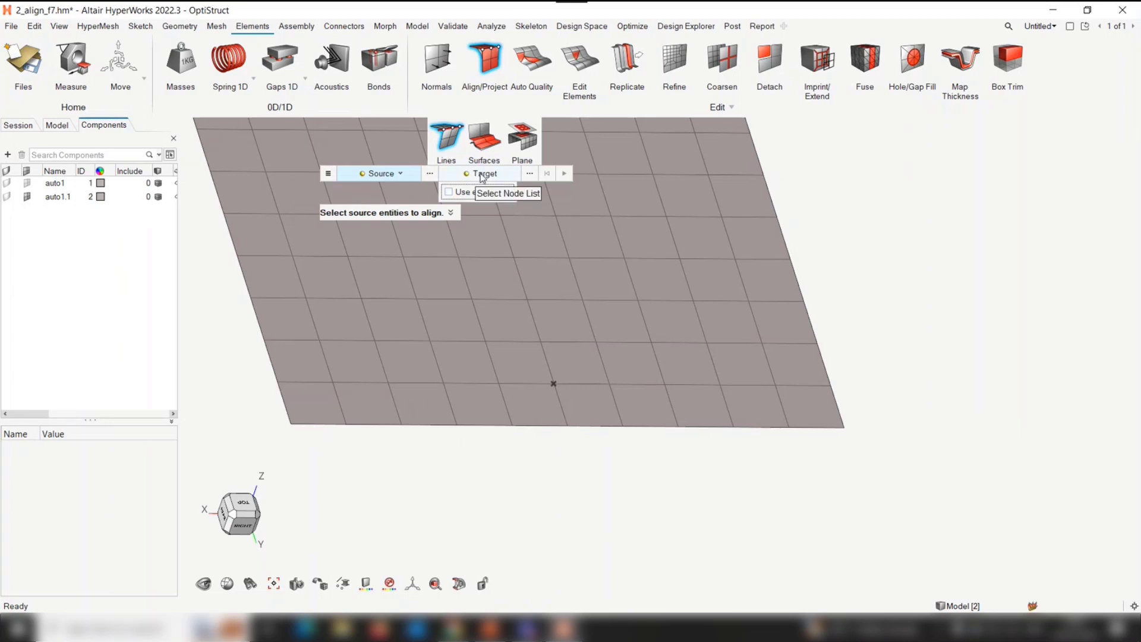
{"action": "left_click", "coordinate": [482, 174]}
{"action": "left_click", "coordinate": [483, 176]}
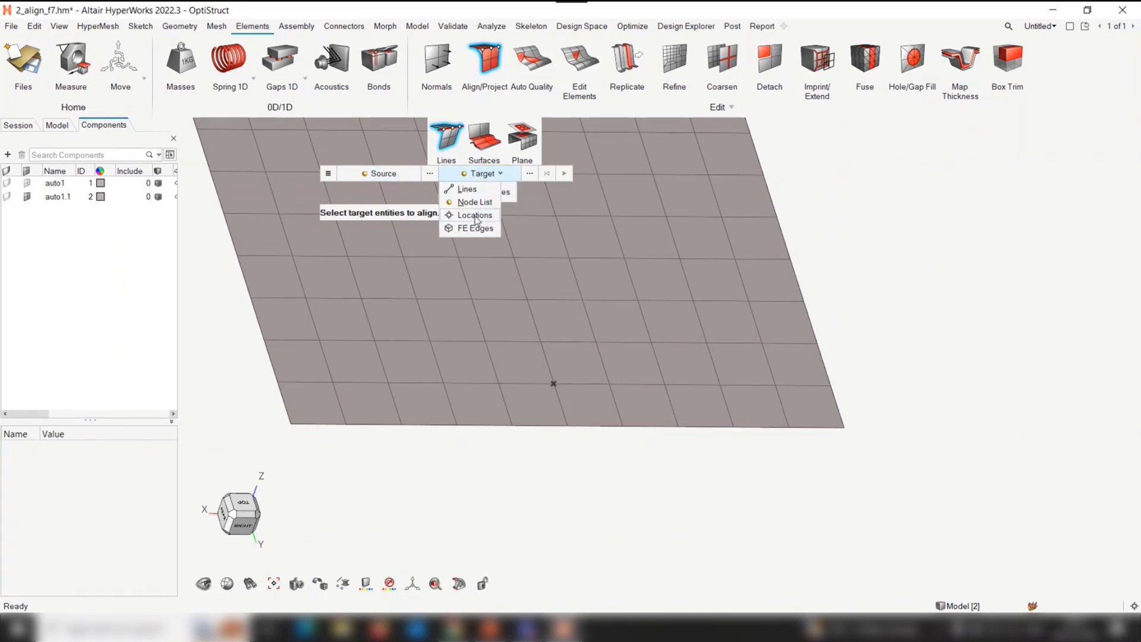
{"action": "right_click_drag", "start_coordinate": [555, 495], "coordinate": [578, 504]}
{"action": "scroll", "coordinate": [457, 433], "scroll_direction": "down", "scroll_amount": 3}
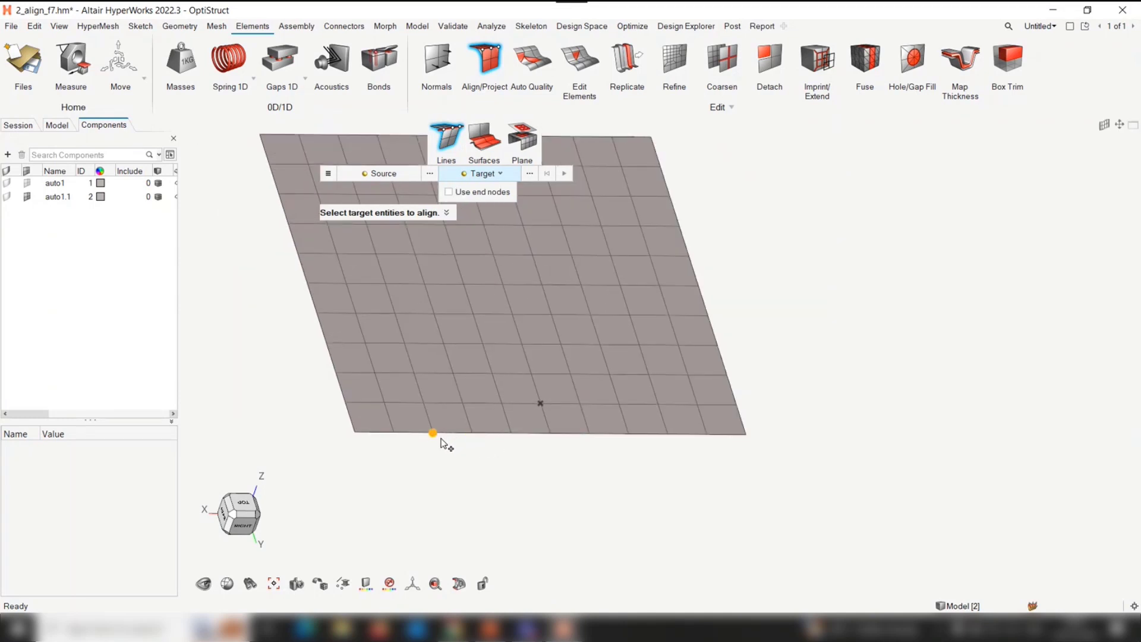
Review the available target entity types for the line alignment and leave the Align/Project tool
{"action": "left_click", "coordinate": [481, 175]}
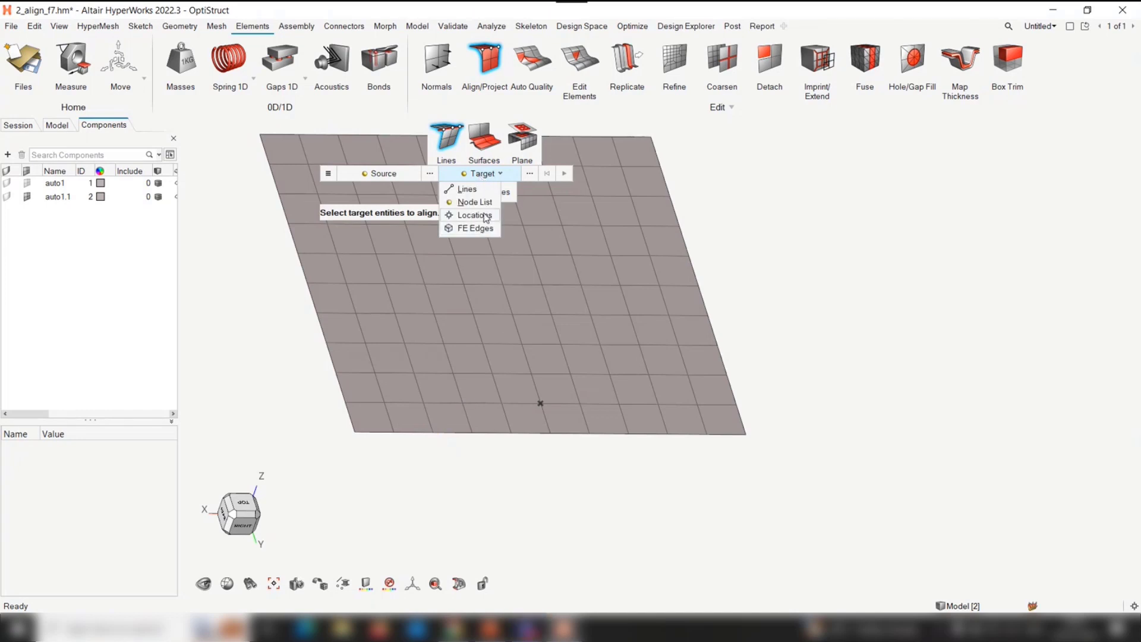
{"action": "key", "text": "Escape"}
{"action": "key", "text": "Escape"}
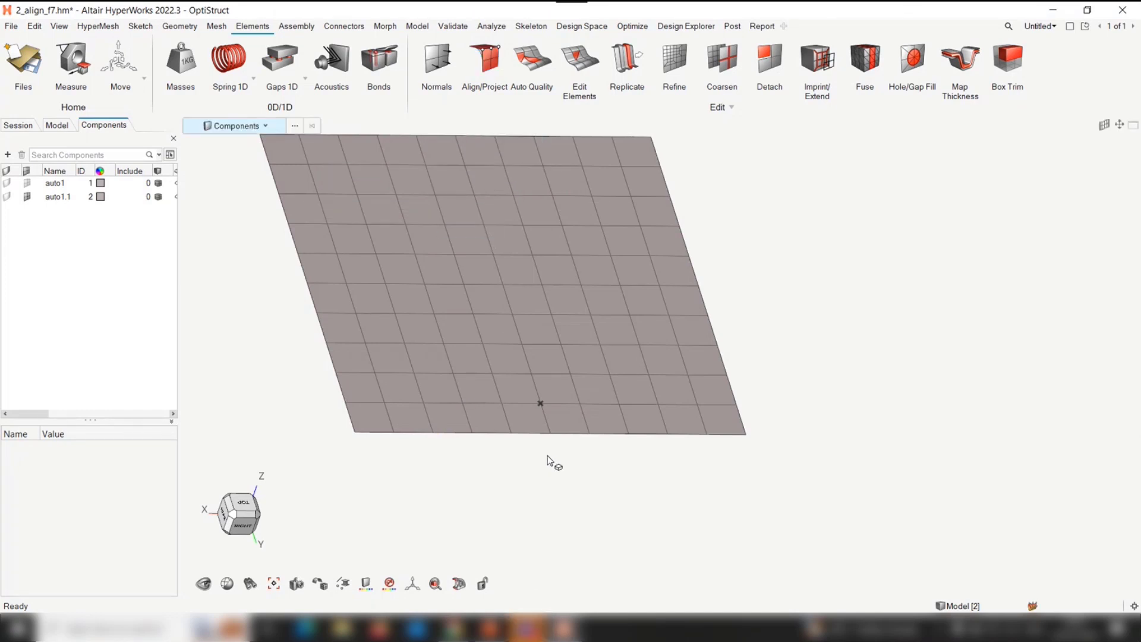
{"action": "right_click_drag", "start_coordinate": [554, 464], "coordinate": [579, 450]}
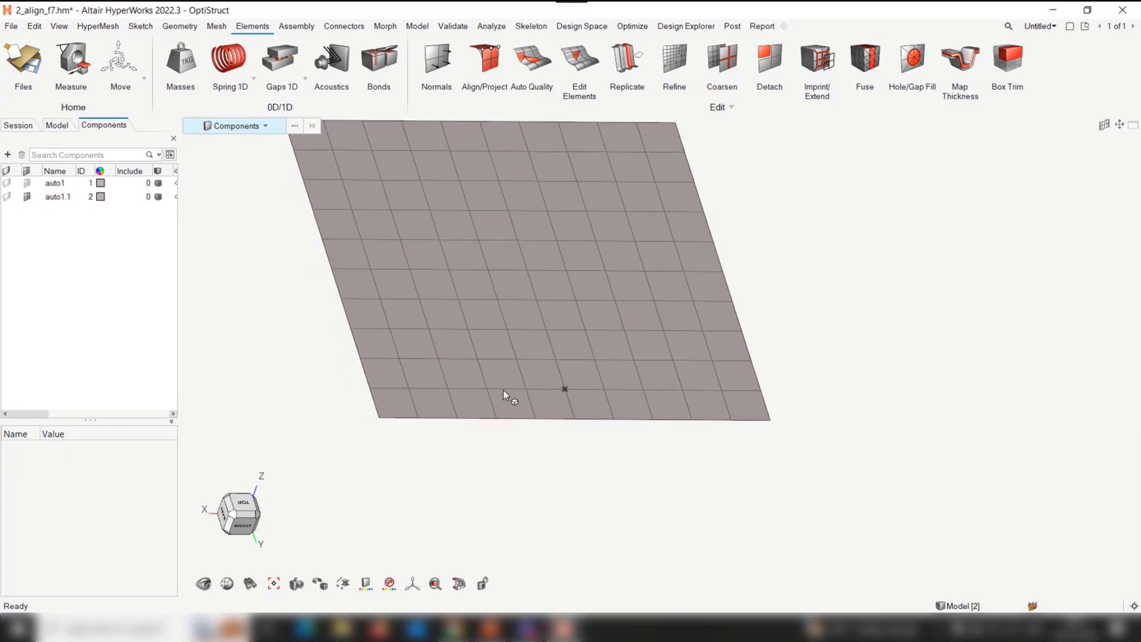
Clear the current model and open 3_Align_Offset.hm from the Align folder
{"action": "left_click", "coordinate": [11, 50]}
{"action": "left_click", "coordinate": [140, 125]}
{"action": "left_click", "coordinate": [26, 55]}
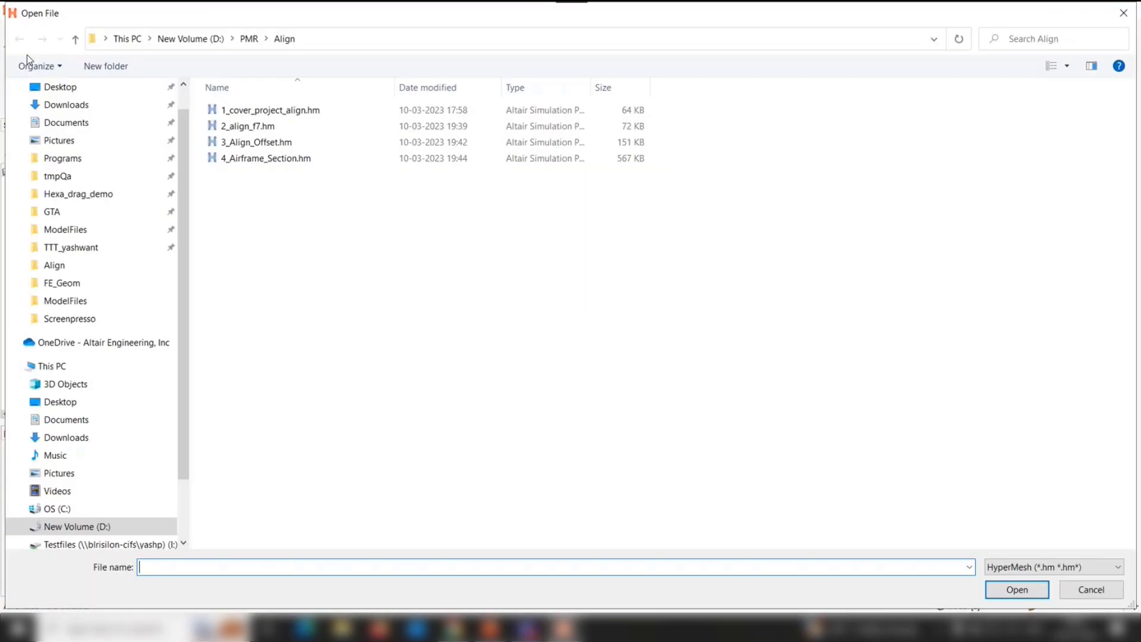
{"action": "double_click", "coordinate": [262, 143]}
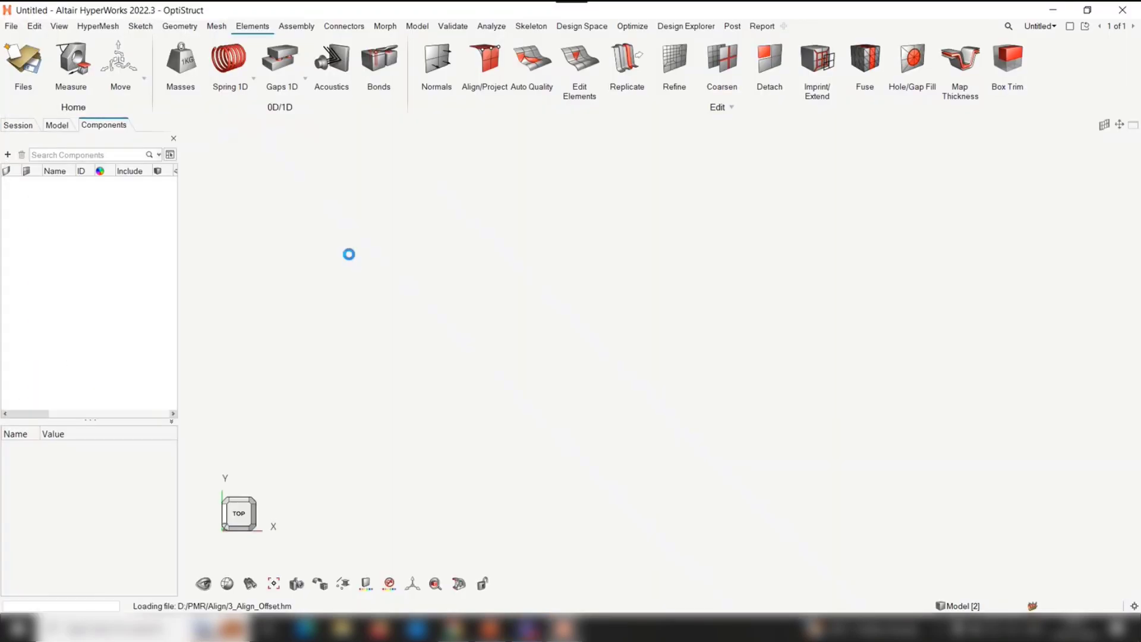
Set up a Lines alignment with the nine zigzag nodes above the cylinder's base as source and the curved base line as target
{"action": "scroll", "coordinate": [455, 330], "scroll_direction": "up", "scroll_amount": 2}
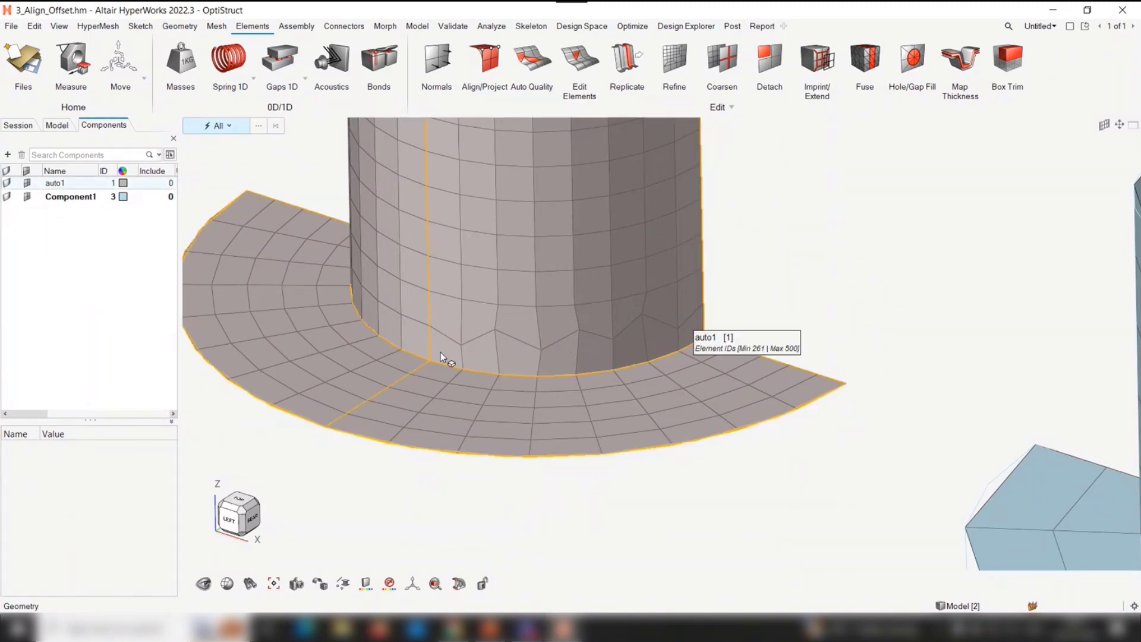
{"action": "left_click", "coordinate": [481, 47]}
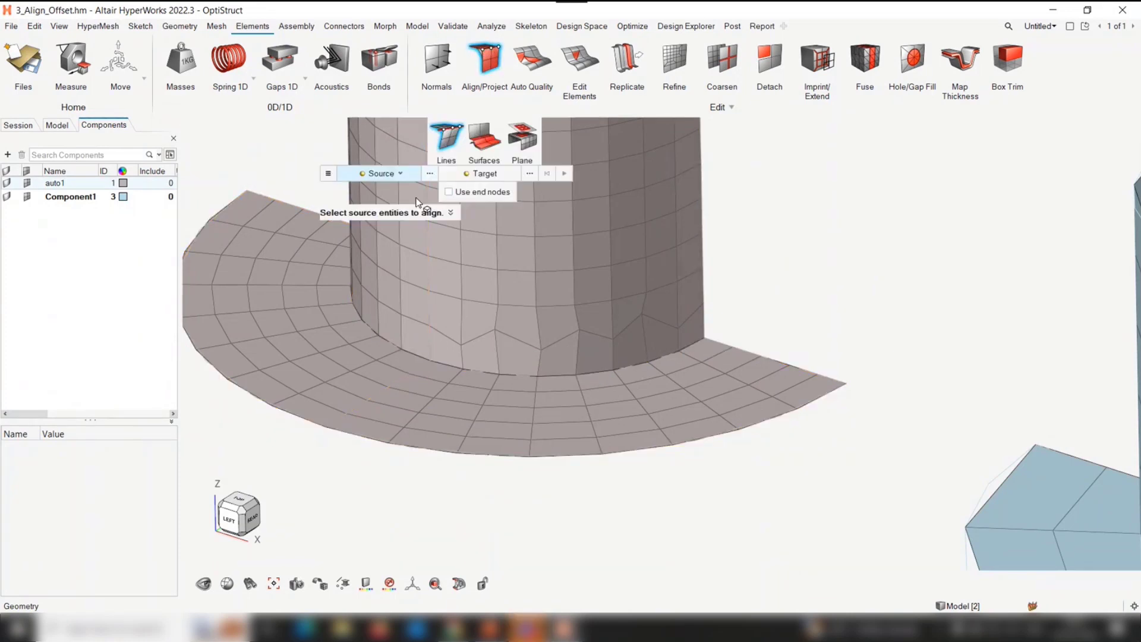
{"action": "left_click", "coordinate": [436, 326]}
{"action": "left_click", "coordinate": [720, 308]}
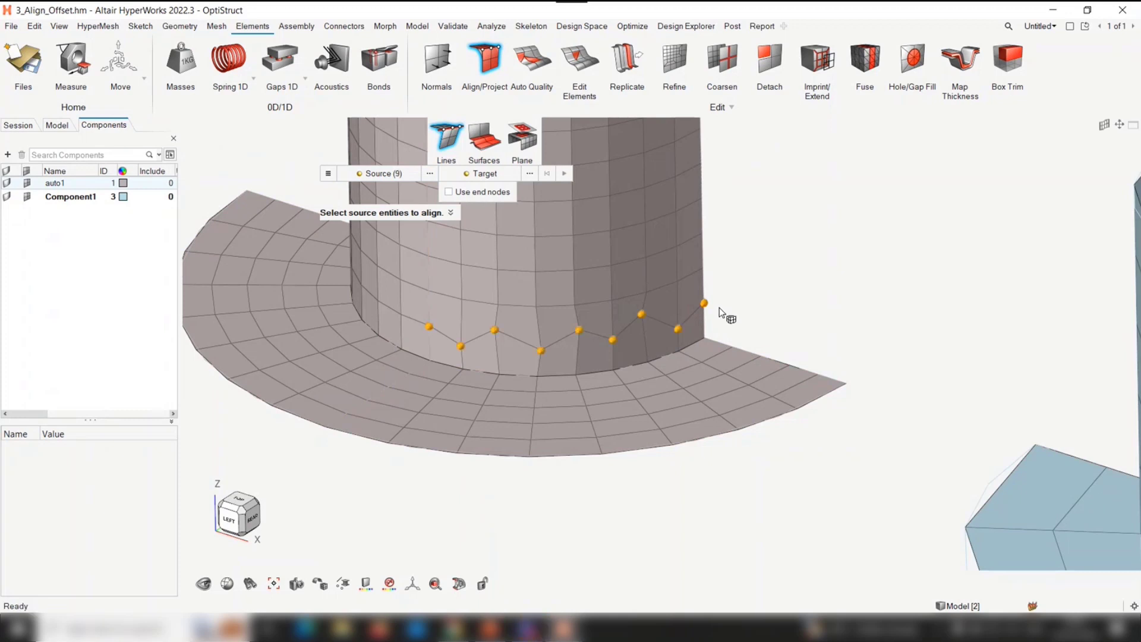
{"action": "left_click", "coordinate": [472, 174]}
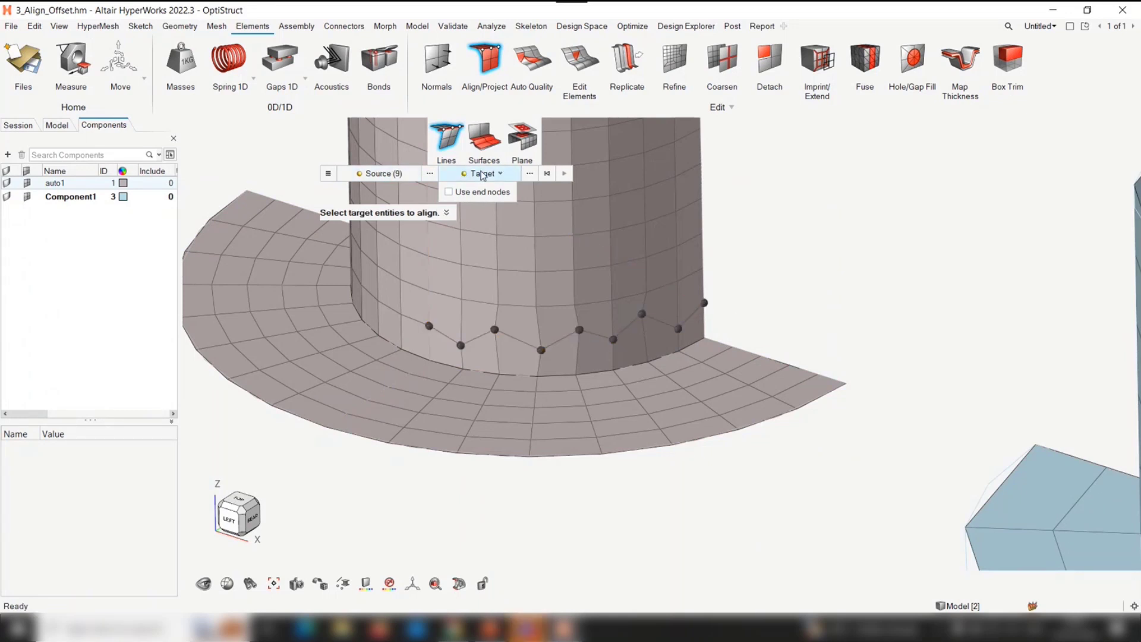
{"action": "left_click", "coordinate": [483, 174]}
{"action": "left_click", "coordinate": [467, 189]}
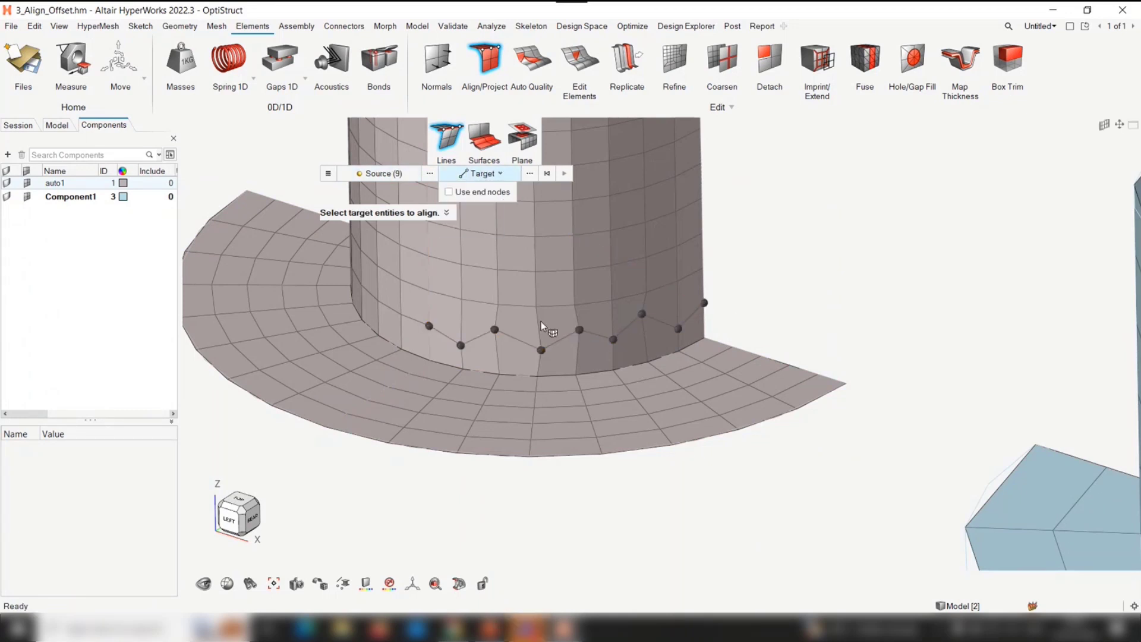
{"action": "left_click", "coordinate": [565, 378]}
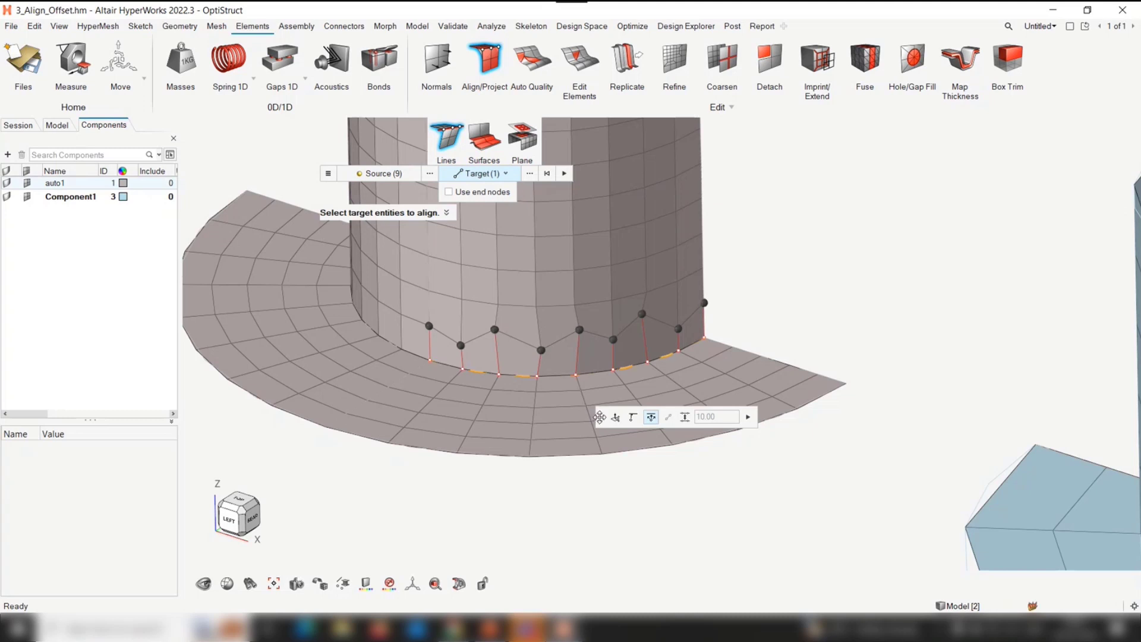
Align the nine nodes at an offset of 20 from the base line with Remap on
{"action": "left_click", "coordinate": [575, 266]}
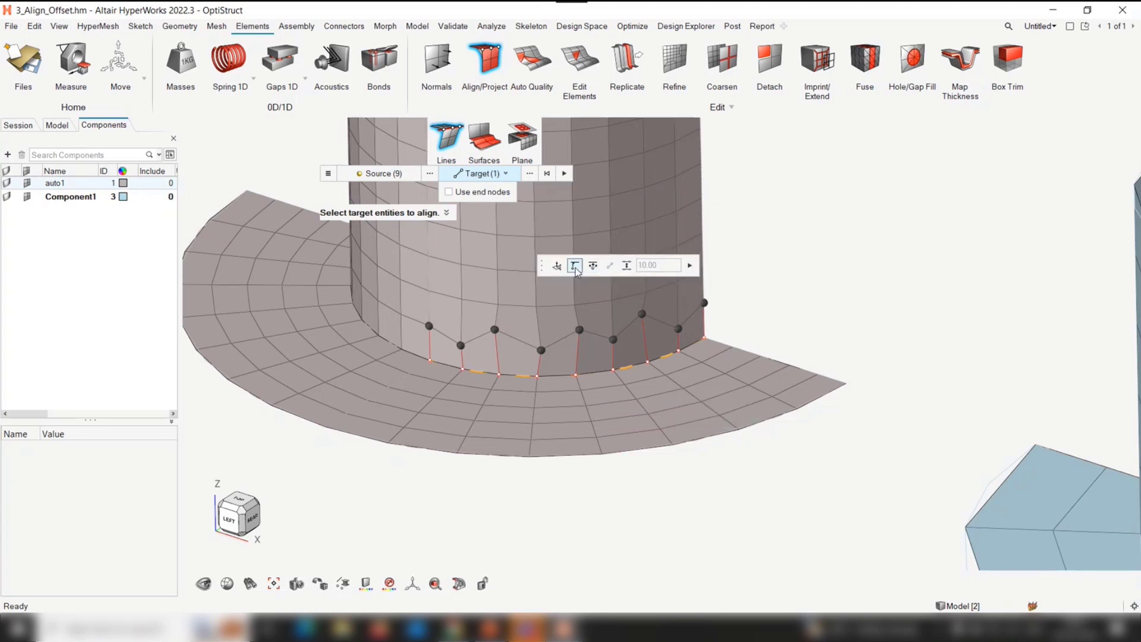
{"action": "left_click", "coordinate": [596, 267]}
{"action": "left_click", "coordinate": [626, 267]}
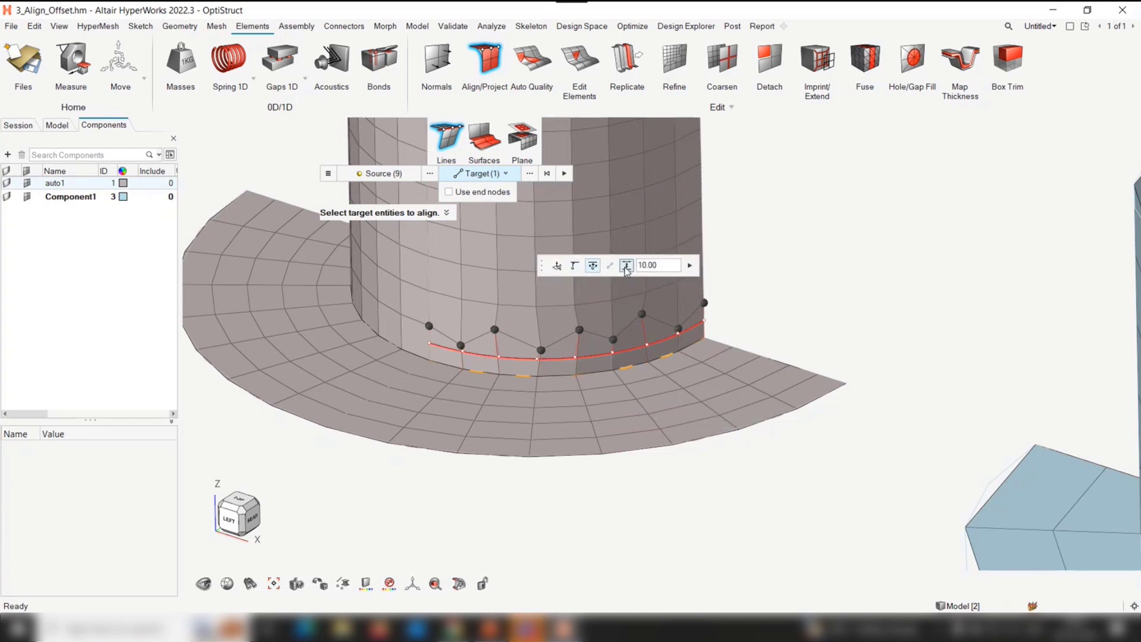
{"action": "left_click", "coordinate": [671, 270]}
{"action": "type", "text": "20"}
{"action": "key", "text": "Return"}
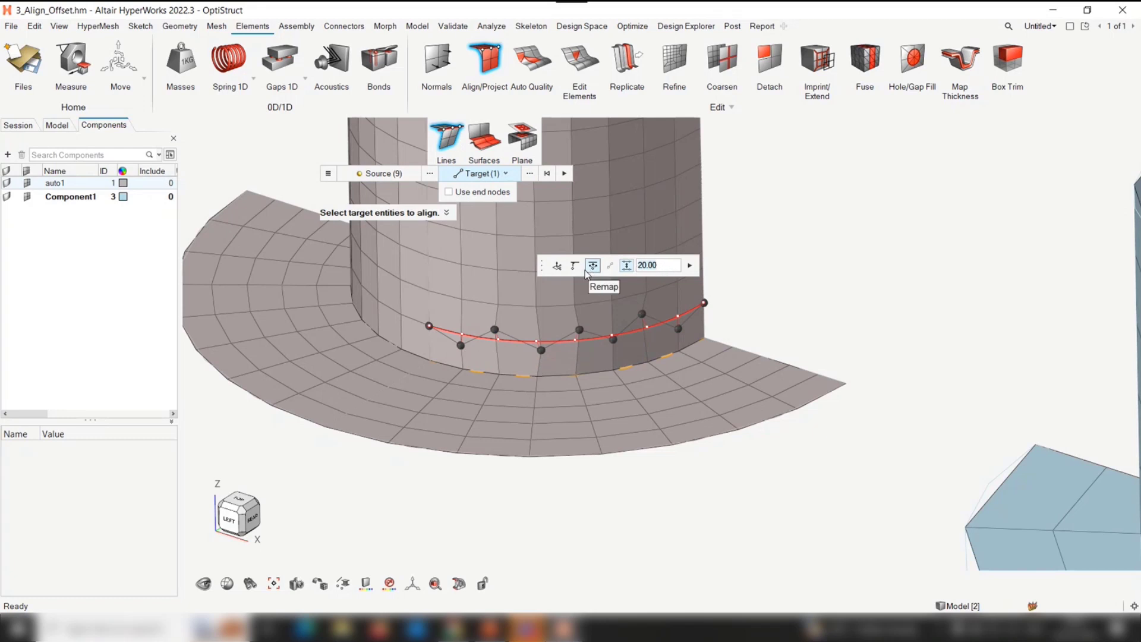
{"action": "left_click", "coordinate": [691, 266]}
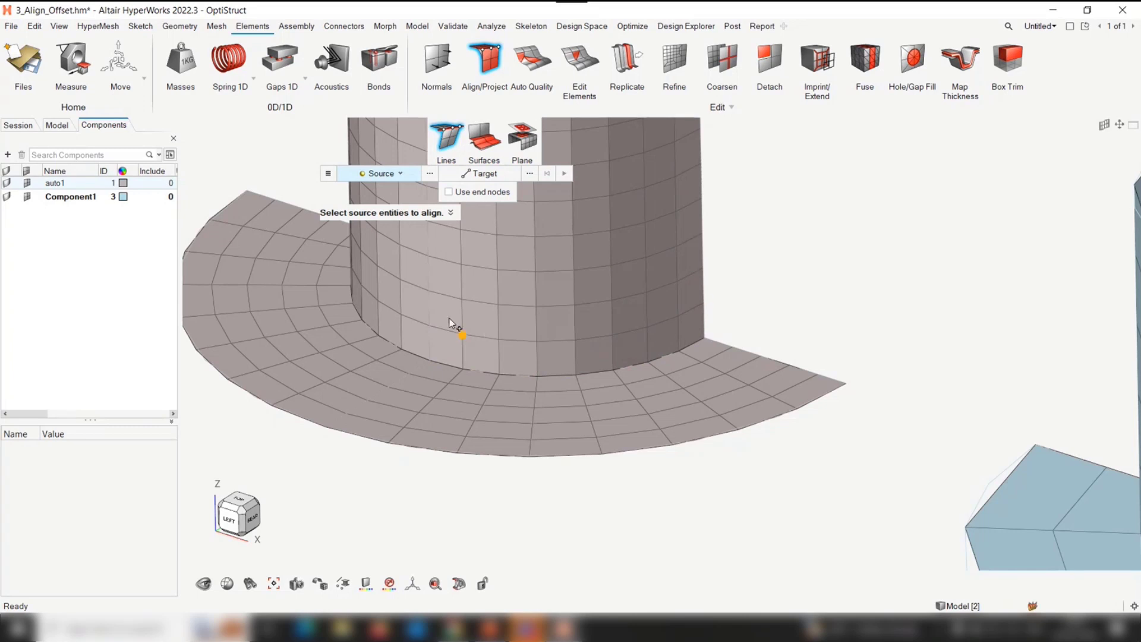
Leave the alignment, clear the current model and open 4_Airframe_Section.hm
{"action": "scroll", "coordinate": [494, 367], "scroll_direction": "down", "scroll_amount": 2}
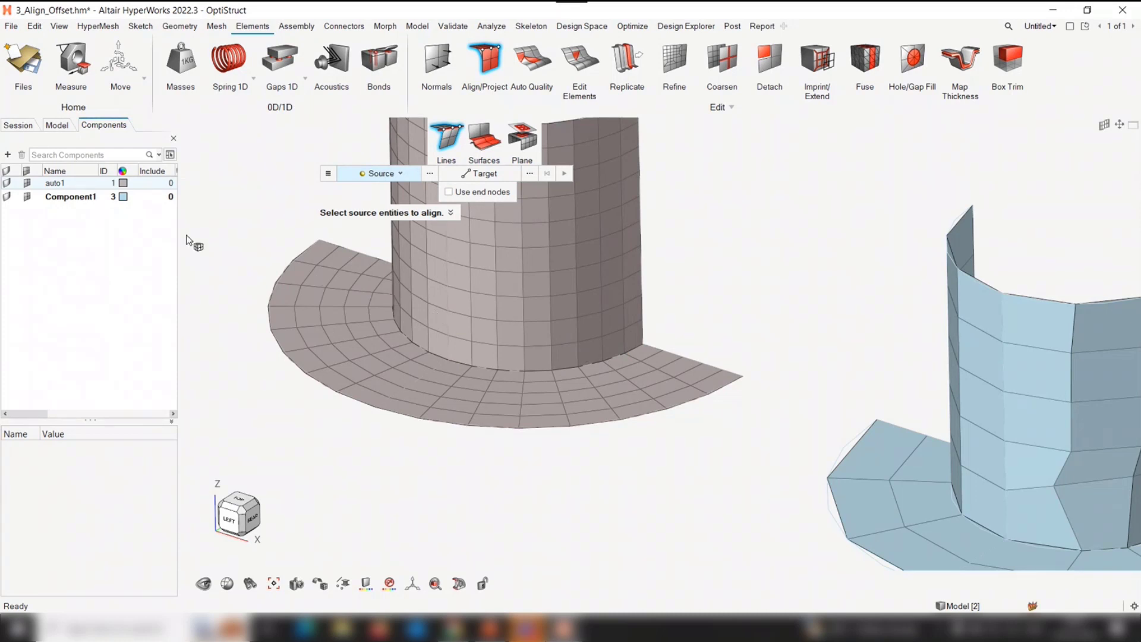
{"action": "key", "text": "Escape"}
{"action": "left_click", "coordinate": [13, 55]}
{"action": "left_click", "coordinate": [142, 125]}
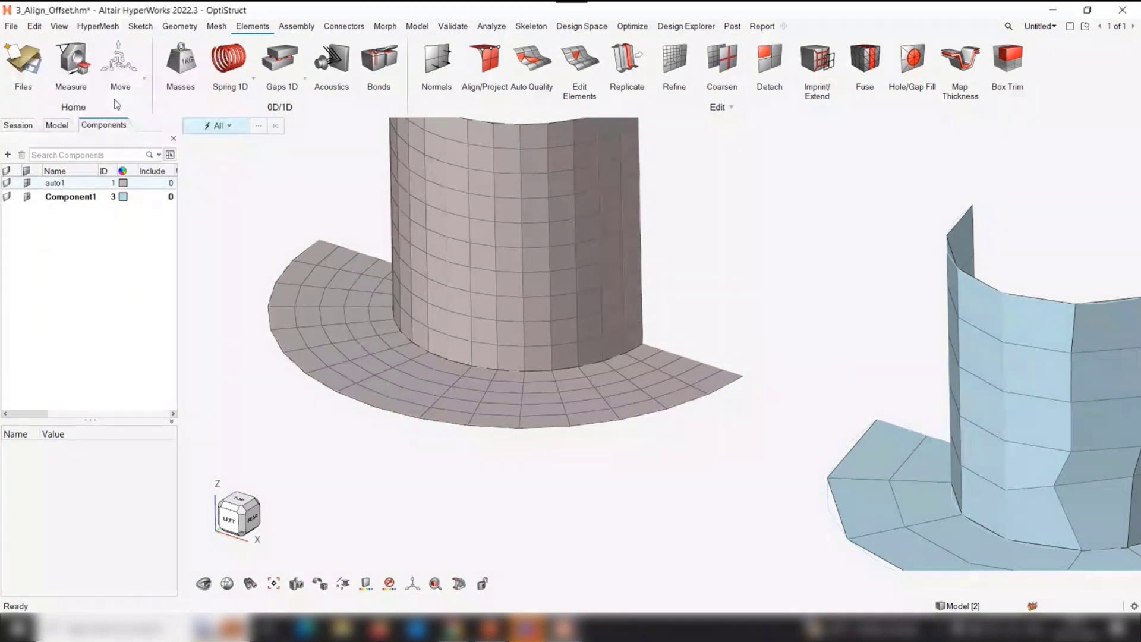
{"action": "left_click", "coordinate": [35, 54]}
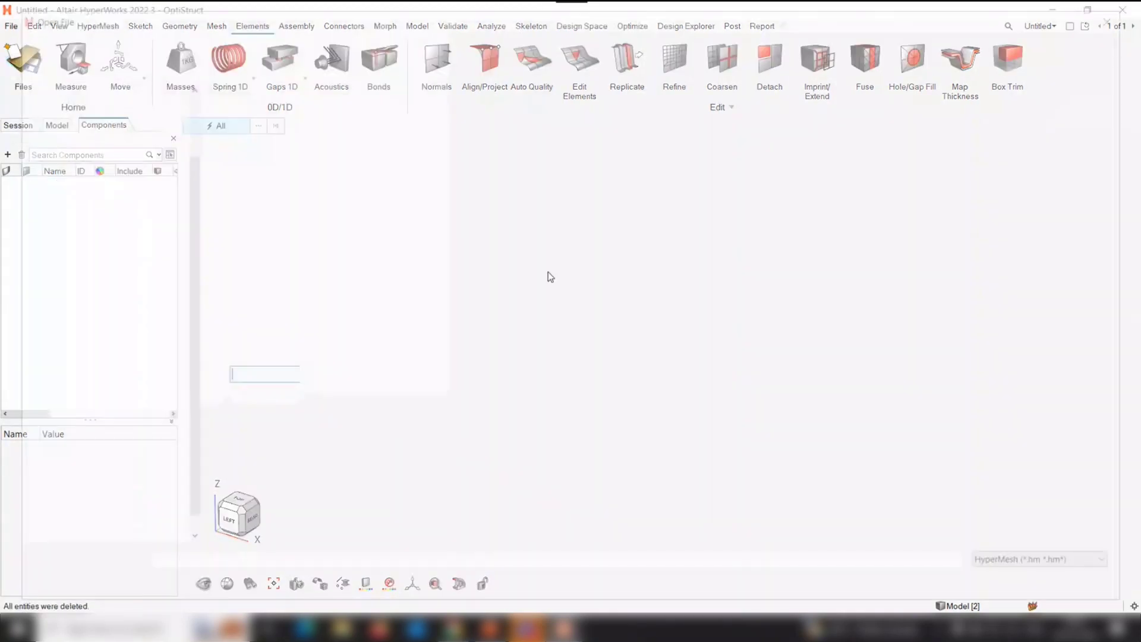
{"action": "left_click", "coordinate": [1092, 590]}
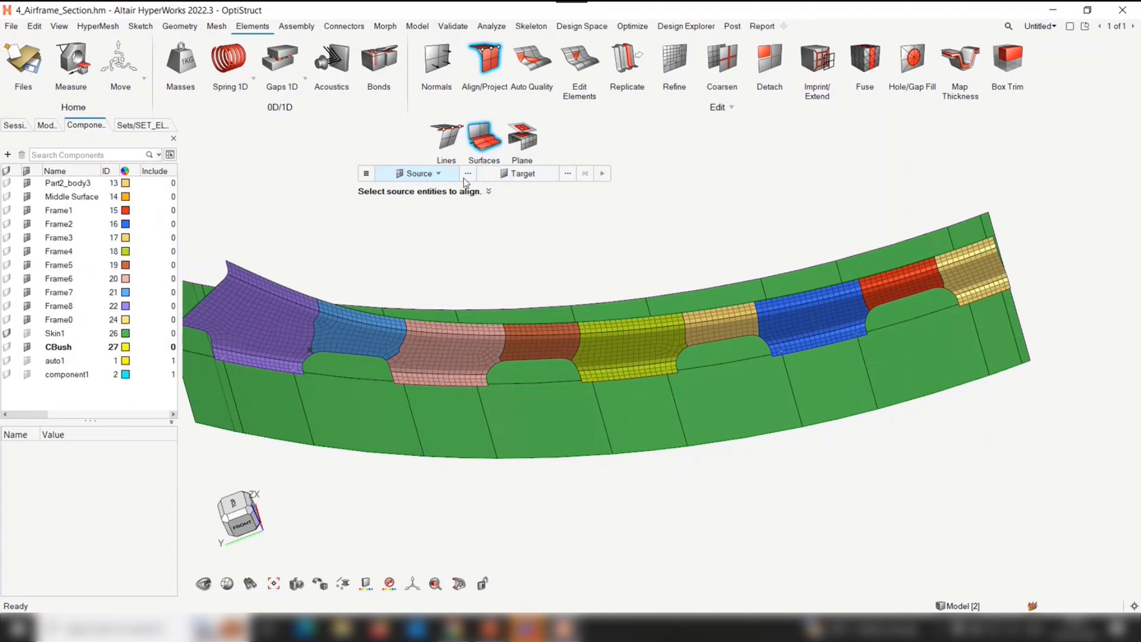
Review the source entity types and select the elements of set1 as source for the Surfaces alignment
{"action": "left_click", "coordinate": [411, 178]}
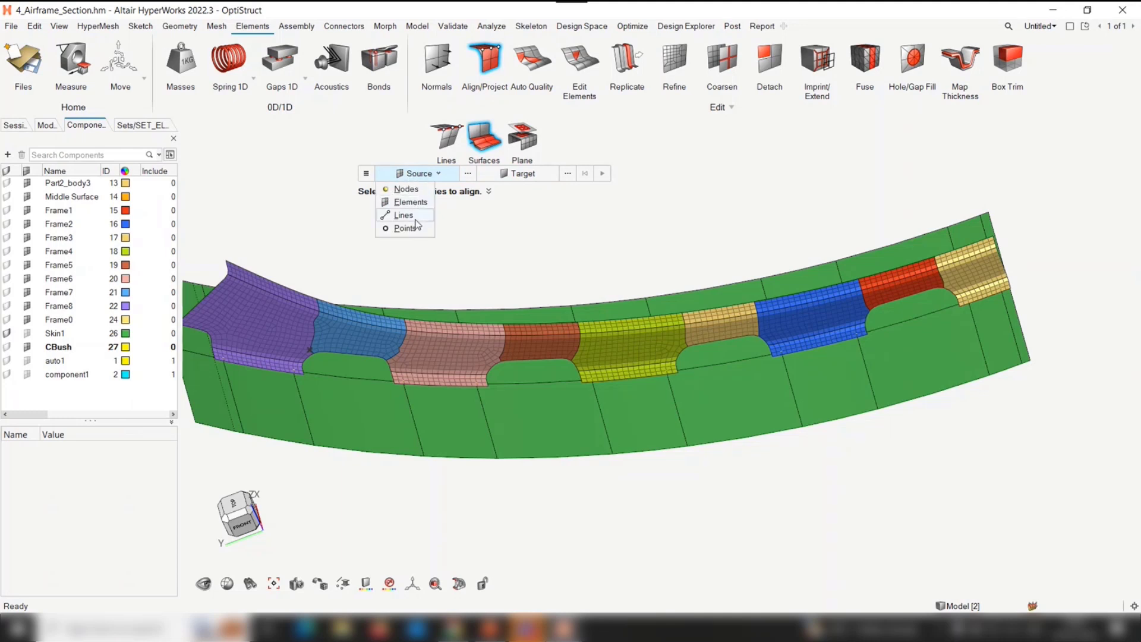
{"action": "left_click", "coordinate": [485, 243]}
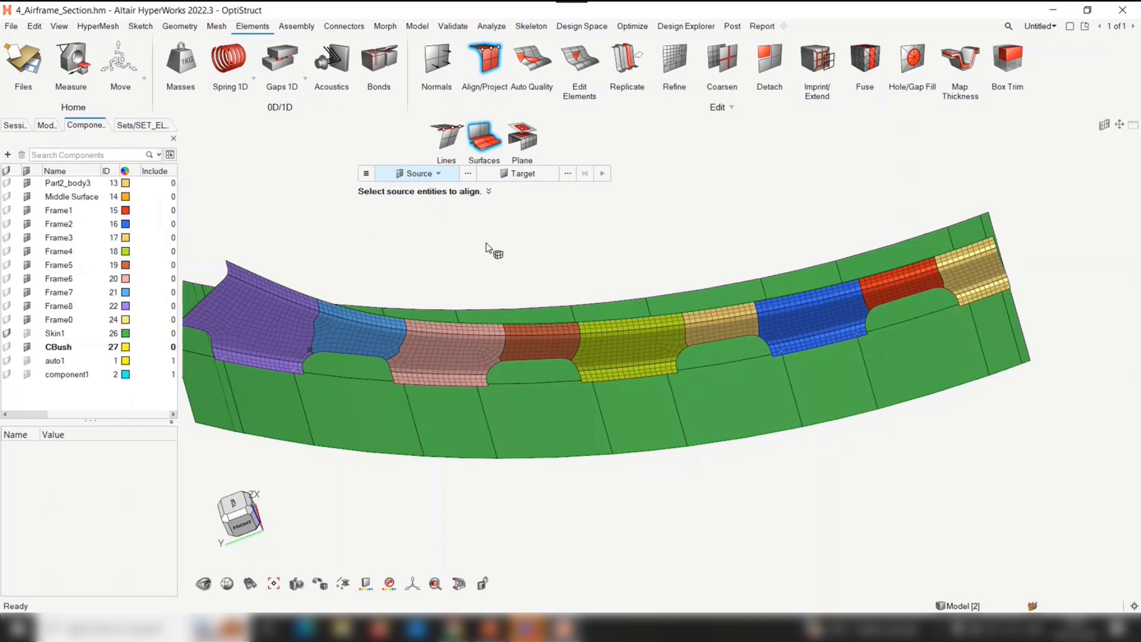
{"action": "left_click", "coordinate": [469, 176]}
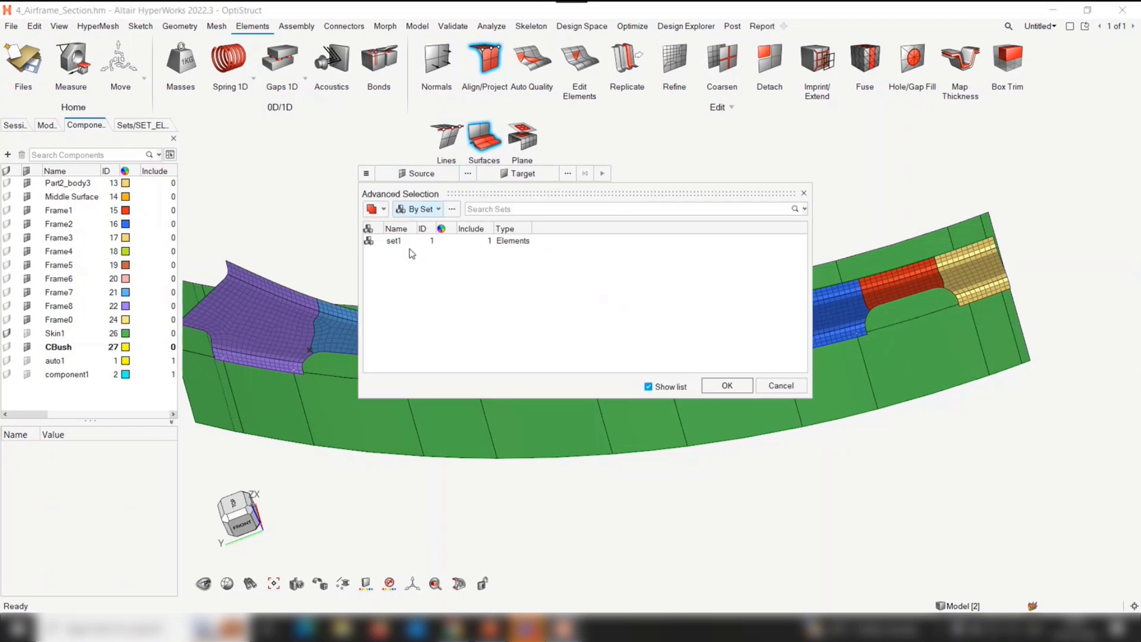
{"action": "left_click", "coordinate": [412, 244]}
{"action": "left_click", "coordinate": [727, 385]}
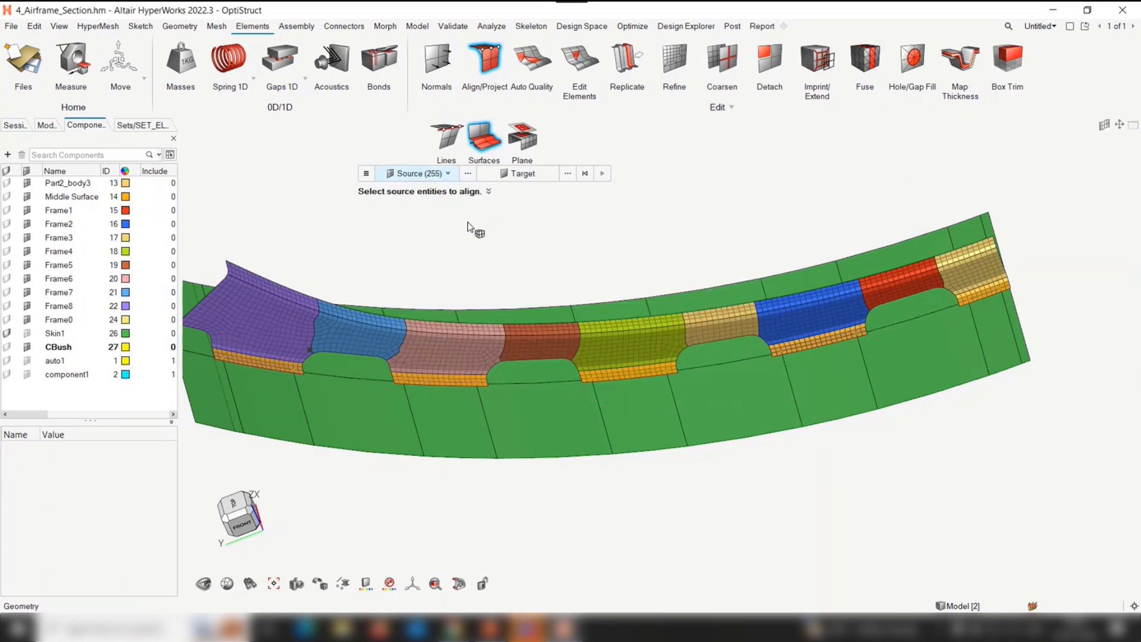
Select the Skin1 component's surfaces as the alignment target using selection by collector
{"action": "right_click_drag", "start_coordinate": [549, 420], "coordinate": [607, 409]}
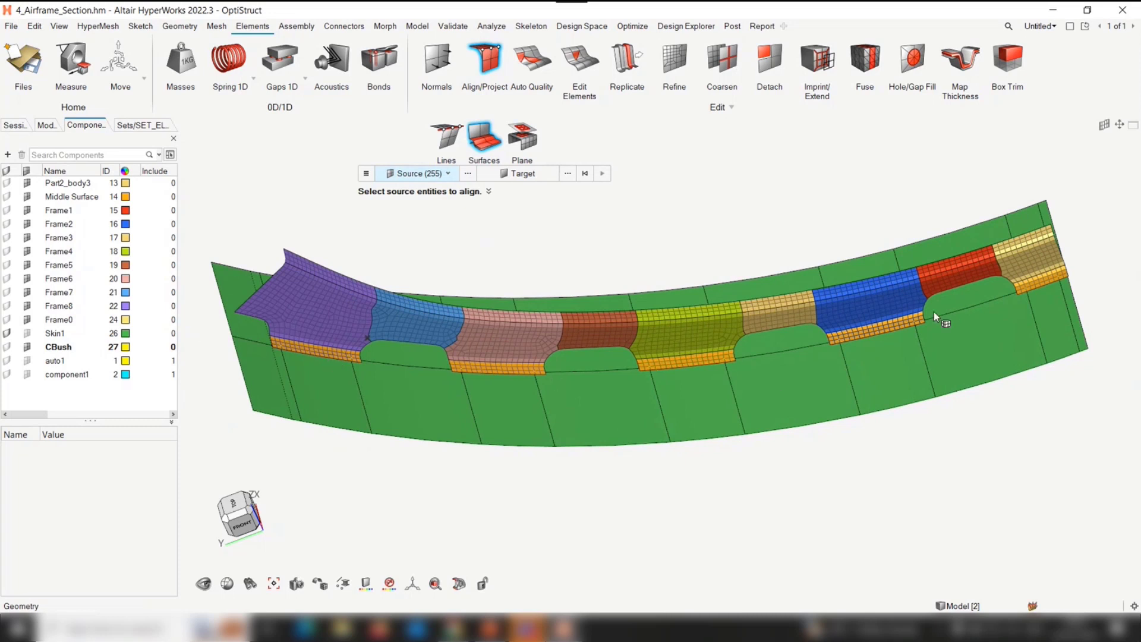
{"action": "left_click", "coordinate": [531, 178]}
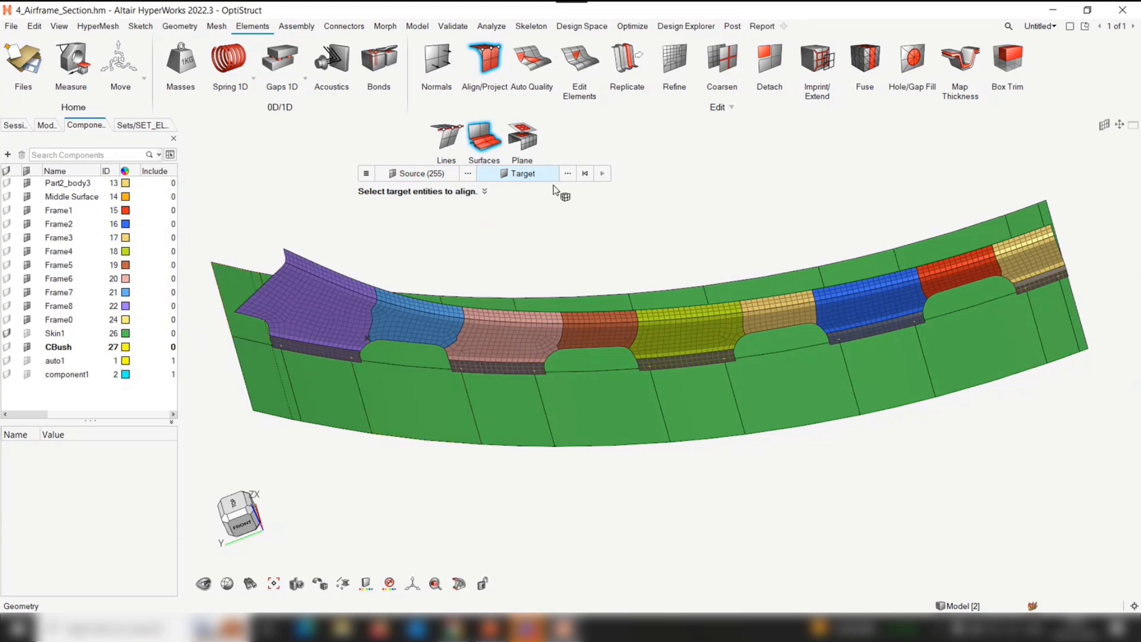
{"action": "left_click", "coordinate": [567, 173]}
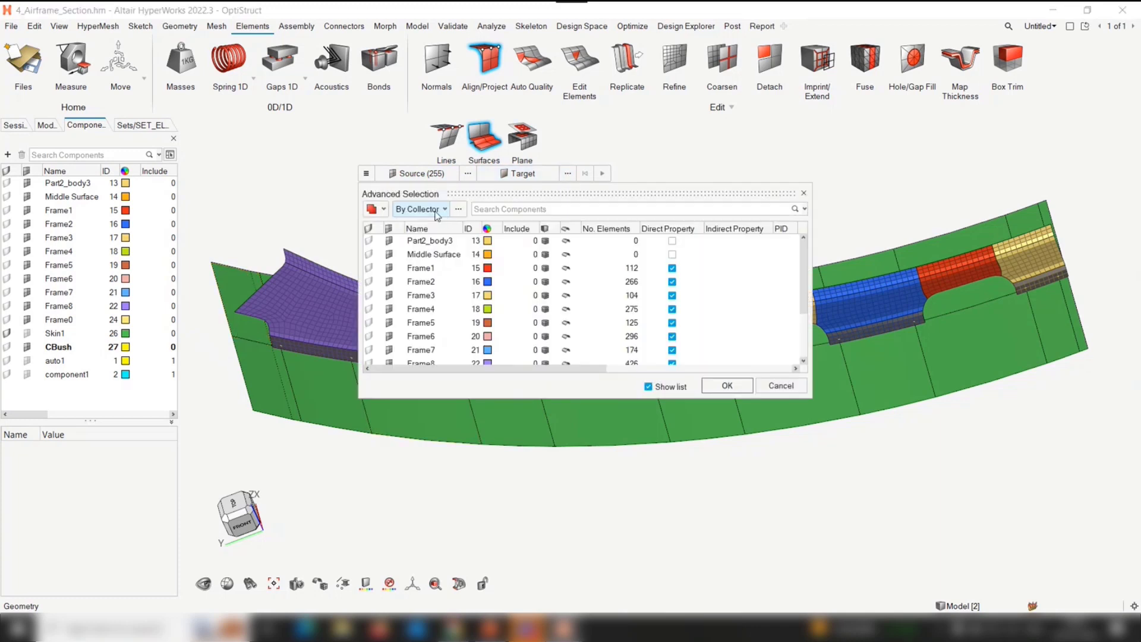
{"action": "left_click", "coordinate": [318, 409]}
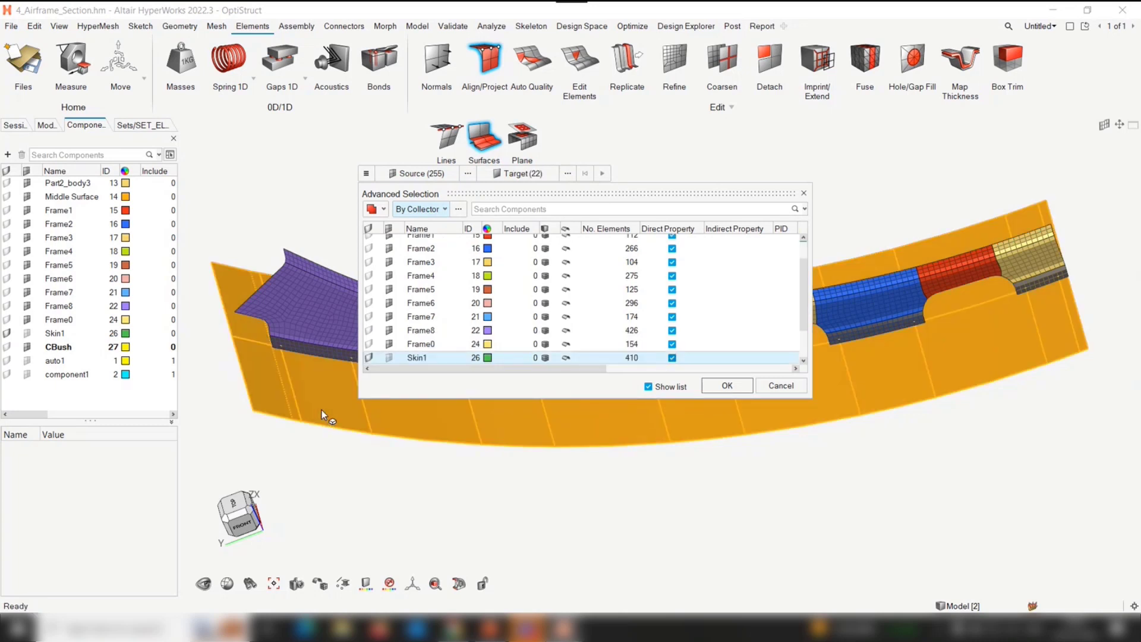
{"action": "left_click", "coordinate": [716, 385]}
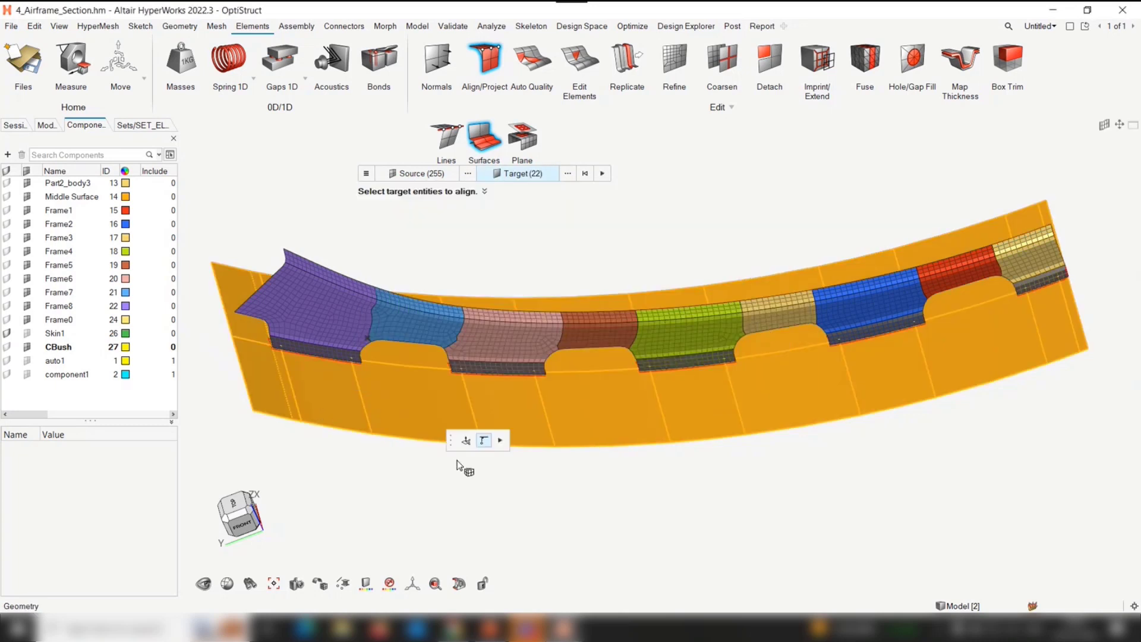
Check the projection preview along the frame flanges, align the flange elements to the Skin1 surfaces and inspect them
{"action": "left_click_drag", "start_coordinate": [451, 435], "coordinate": [488, 221]}
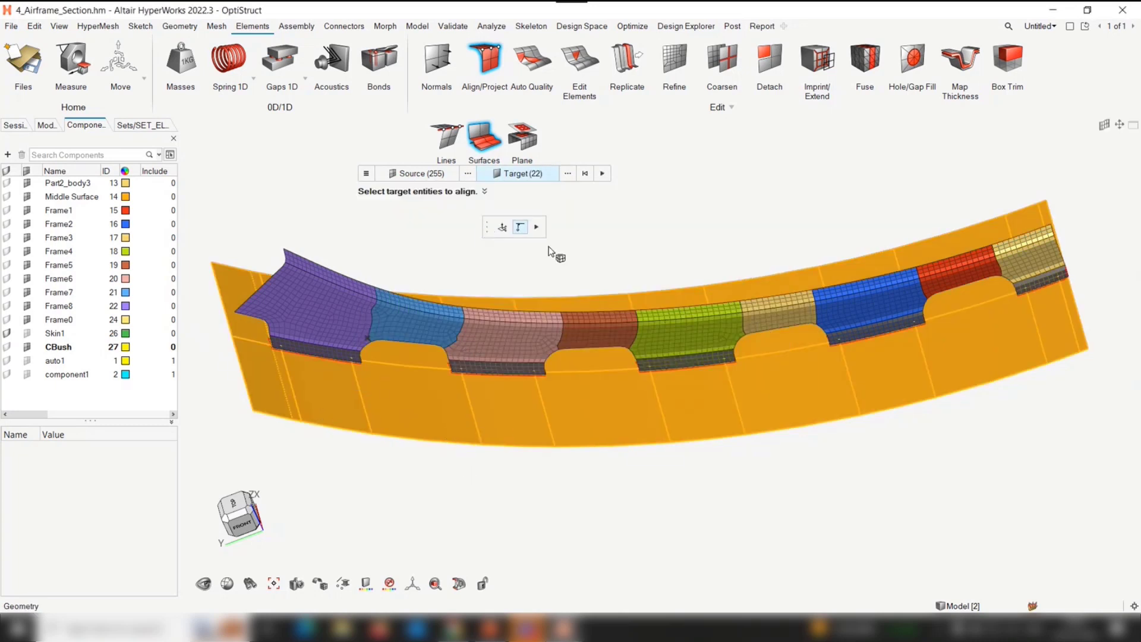
{"action": "left_click_drag", "start_coordinate": [613, 286], "coordinate": [676, 248], "text": "ctrl"}
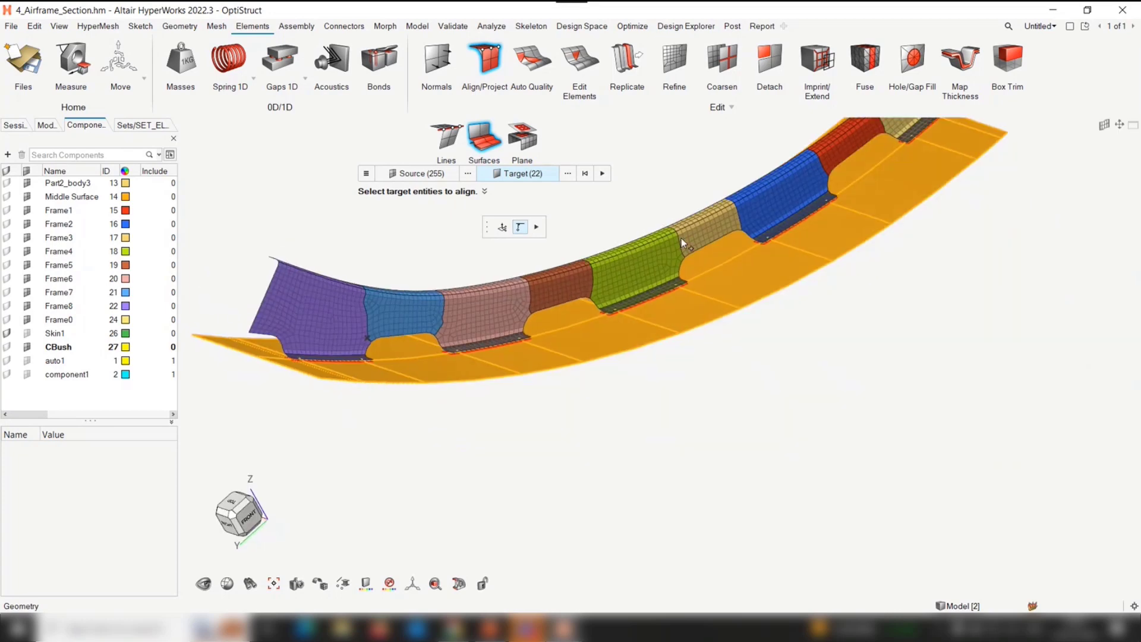
{"action": "left_click_drag", "start_coordinate": [647, 319], "coordinate": [664, 501], "text": "ctrl"}
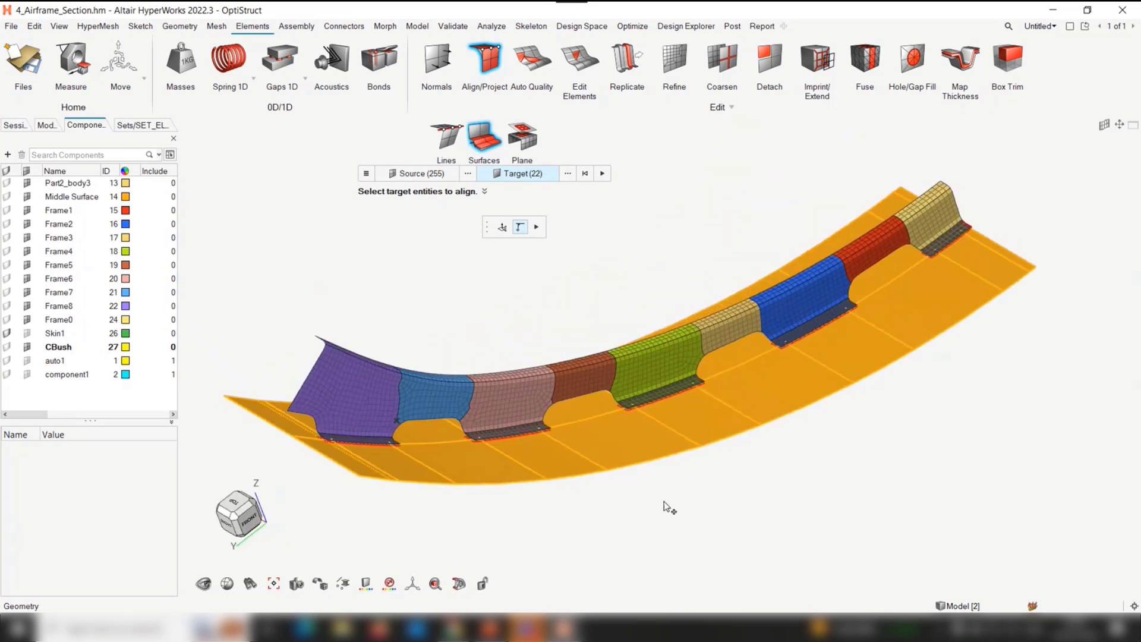
{"action": "left_click", "coordinate": [367, 173]}
{"action": "left_click", "coordinate": [537, 227]}
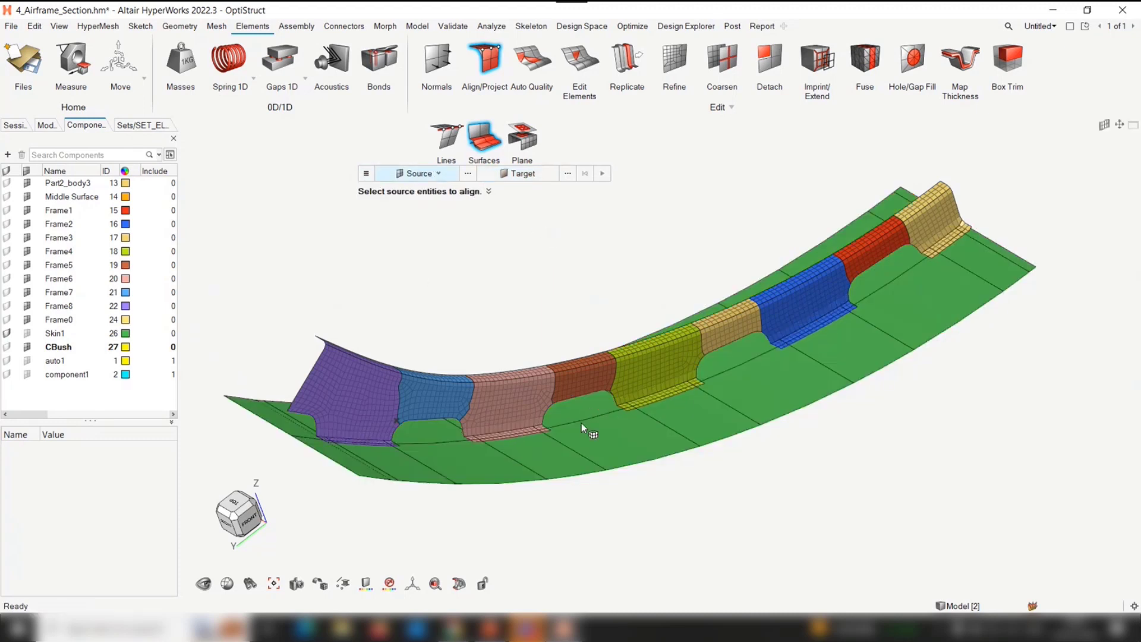
{"action": "right_click_drag", "start_coordinate": [581, 423], "coordinate": [579, 393]}
{"action": "middle_click_drag", "start_coordinate": [682, 364], "coordinate": [778, 360]}
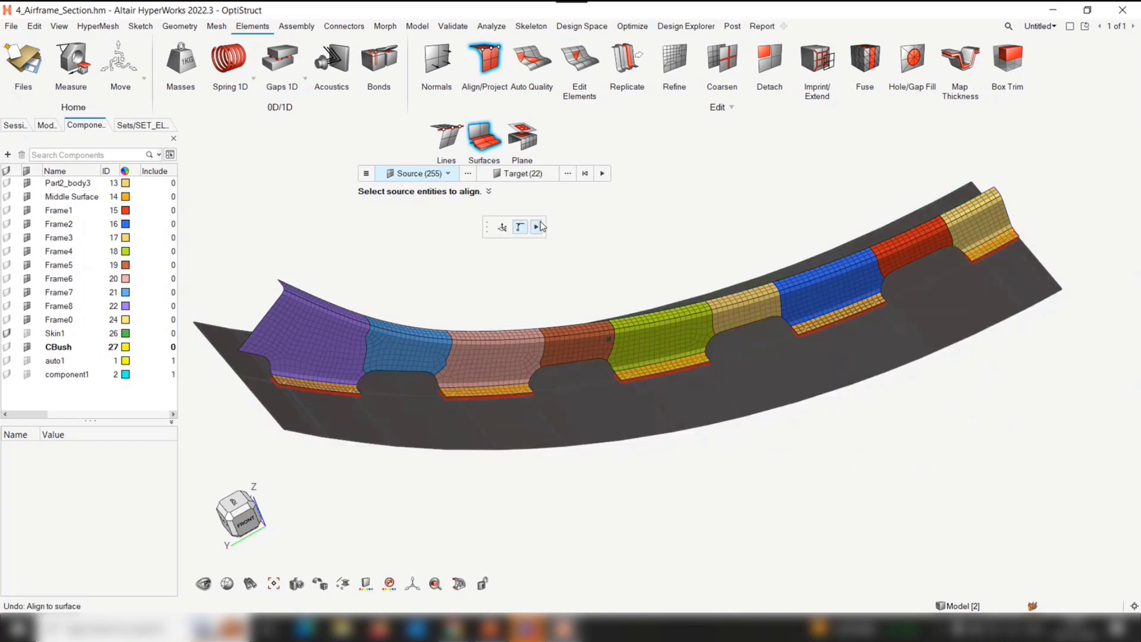
Switch the alignment to Plane and select the elements of set1 as its source
{"action": "left_click", "coordinate": [520, 136]}
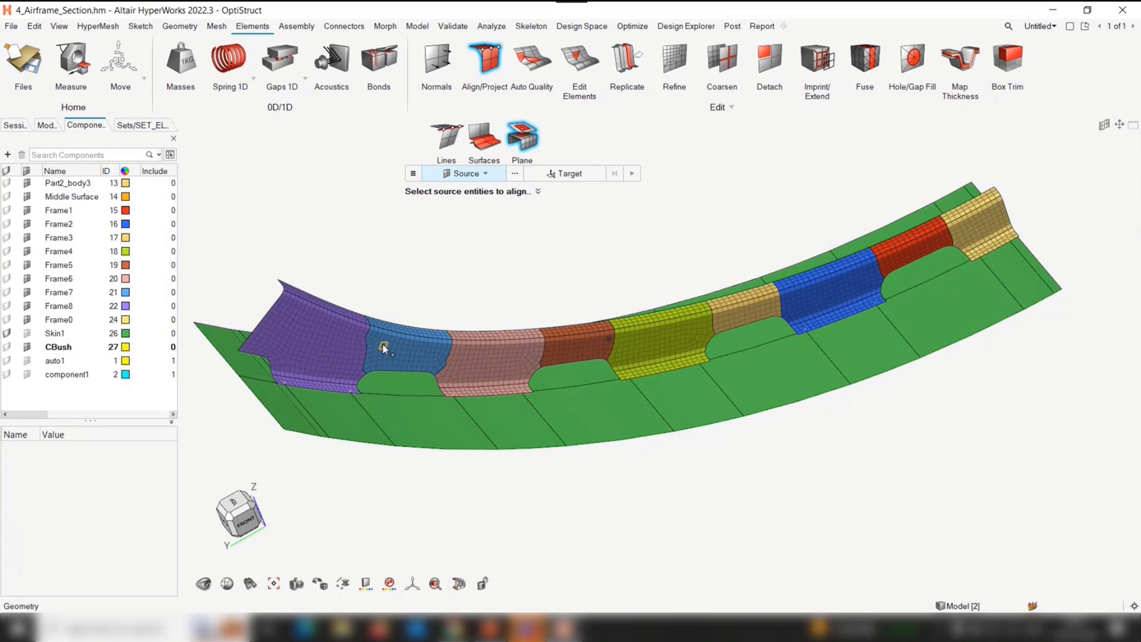
{"action": "left_click", "coordinate": [515, 173]}
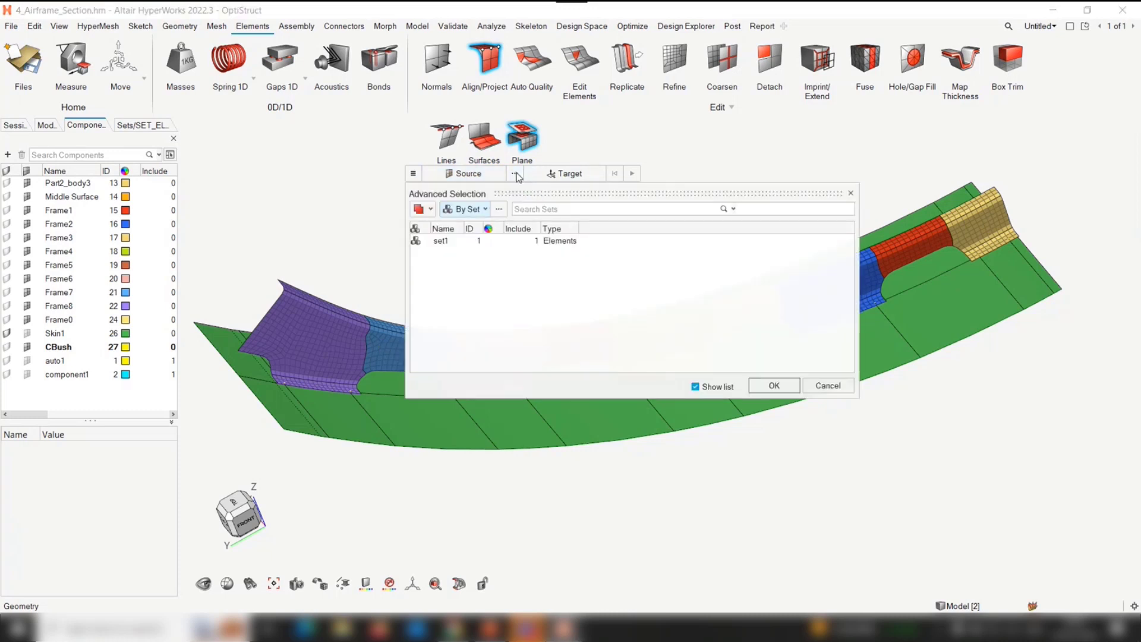
{"action": "left_click", "coordinate": [441, 240]}
{"action": "left_click", "coordinate": [773, 385]}
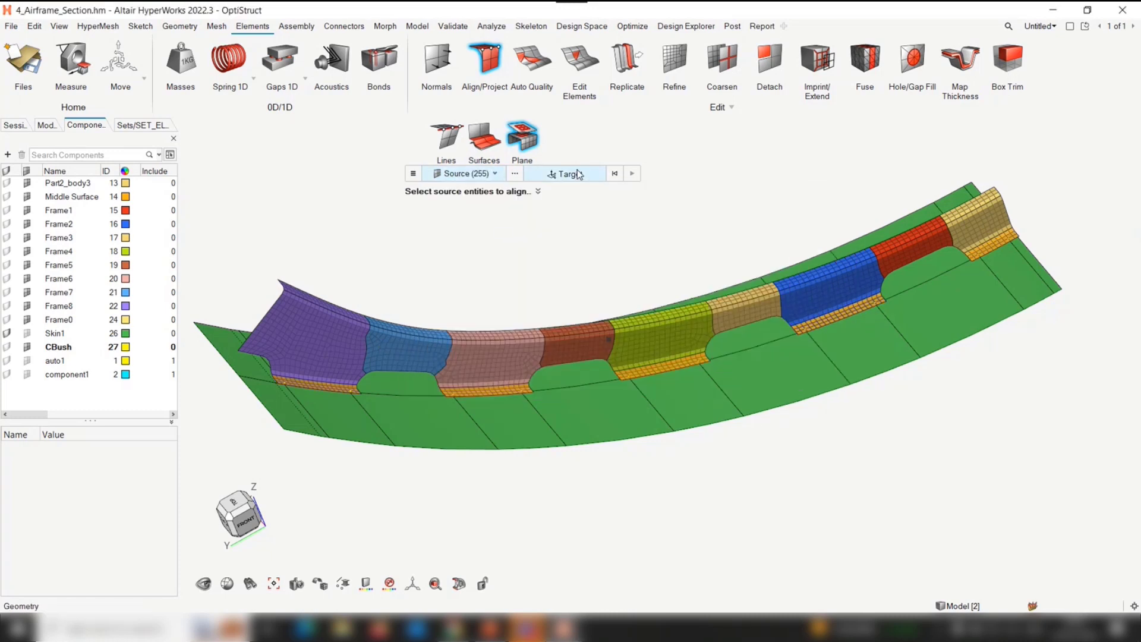
Place the target plane at the midpoint of the skin line below Frame5 and orient it using the end point on the skin's outer edge
{"action": "left_click", "coordinate": [660, 331]}
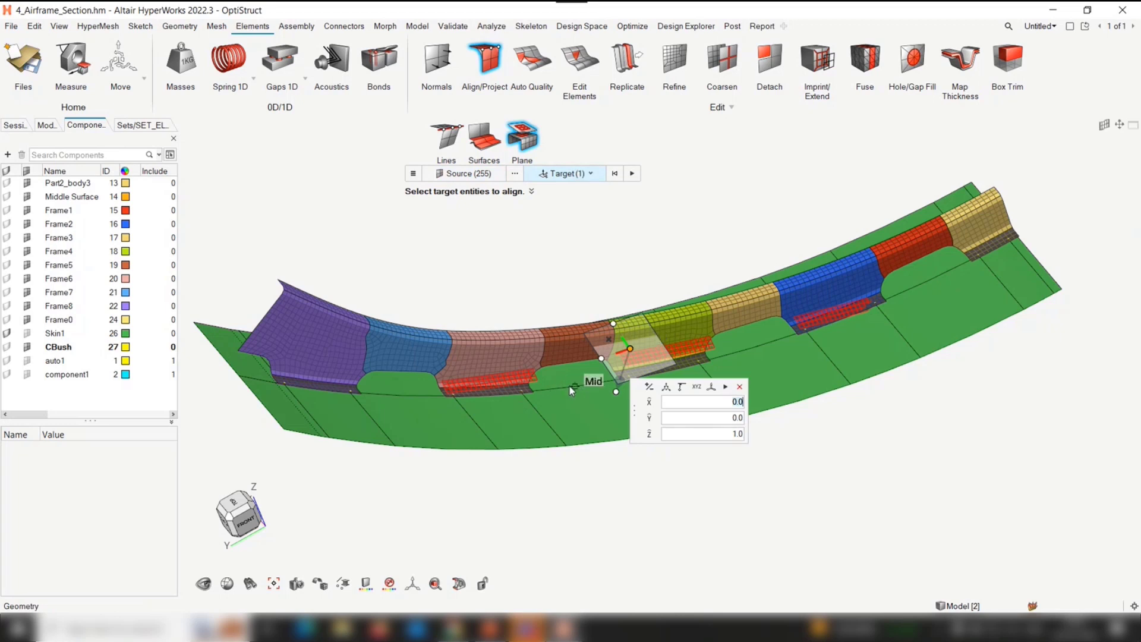
{"action": "left_click", "coordinate": [572, 387]}
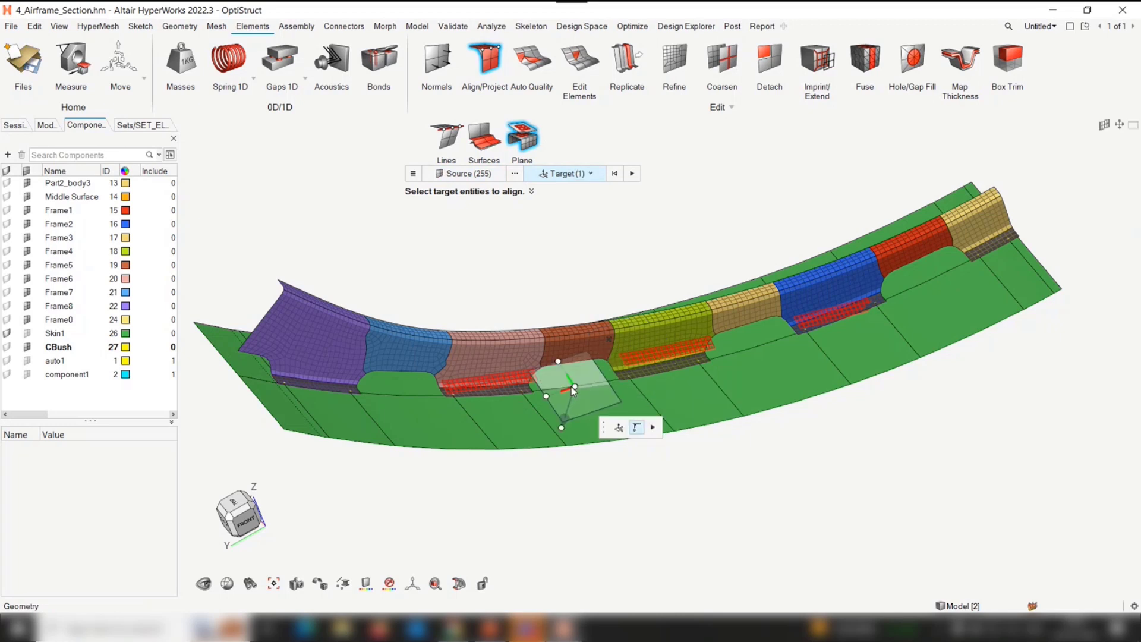
{"action": "left_click", "coordinate": [567, 434]}
{"action": "left_click", "coordinate": [672, 434]}
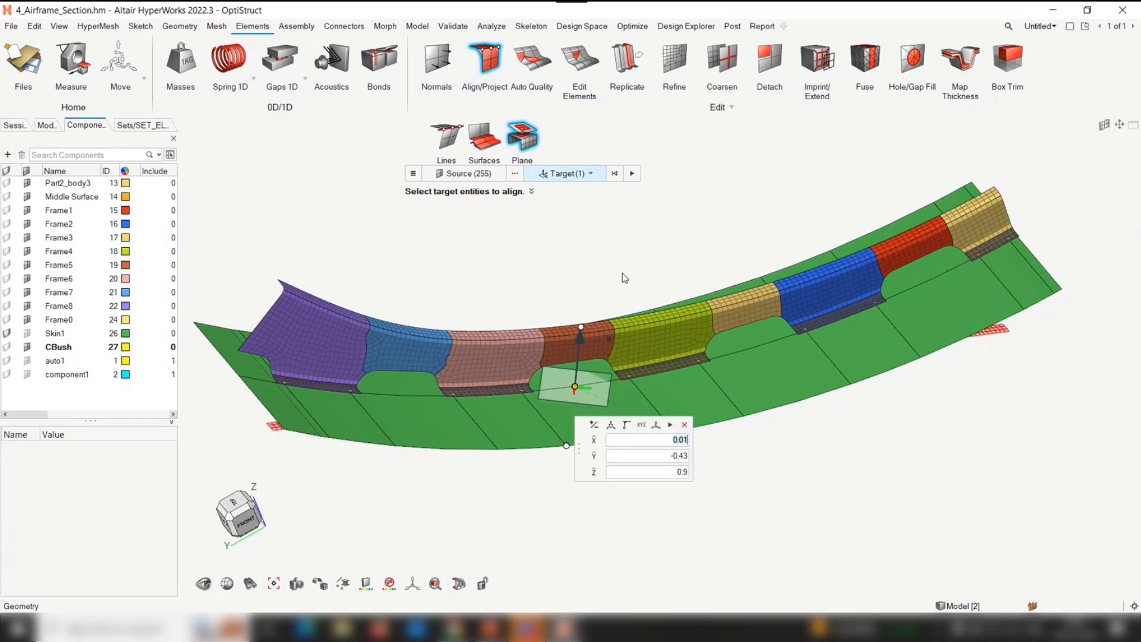
Check the projection preview from the side, align the flange elements to the plane and inspect them from below and in front
{"action": "middle_click_drag", "start_coordinate": [611, 320], "coordinate": [595, 280]}
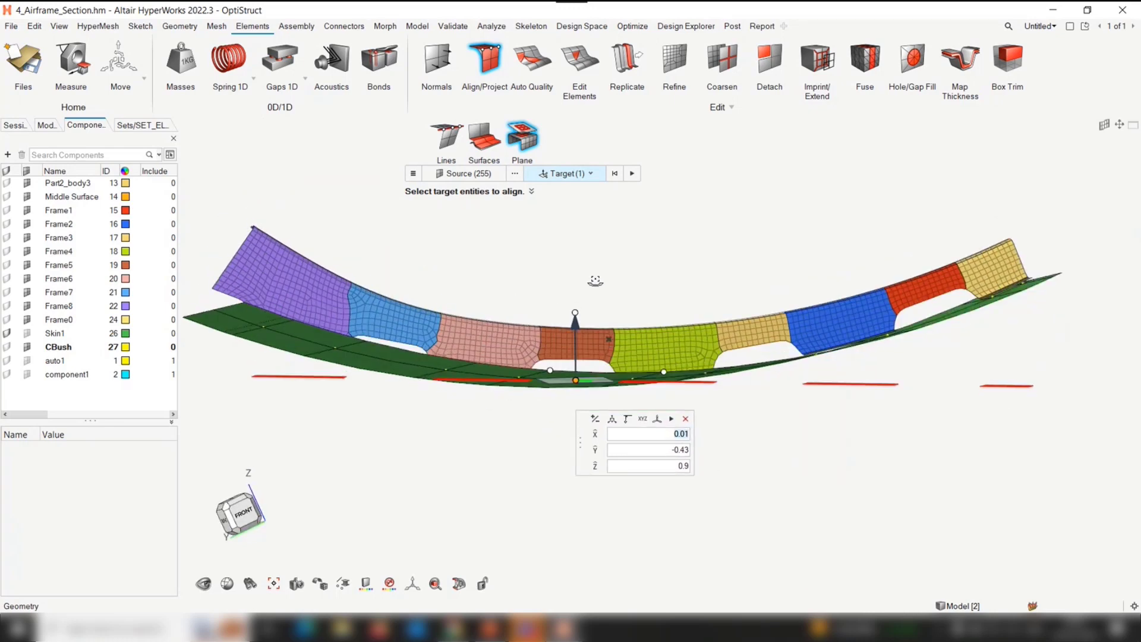
{"action": "left_click", "coordinate": [632, 174]}
{"action": "middle_click_drag", "start_coordinate": [589, 310], "coordinate": [356, 244]}
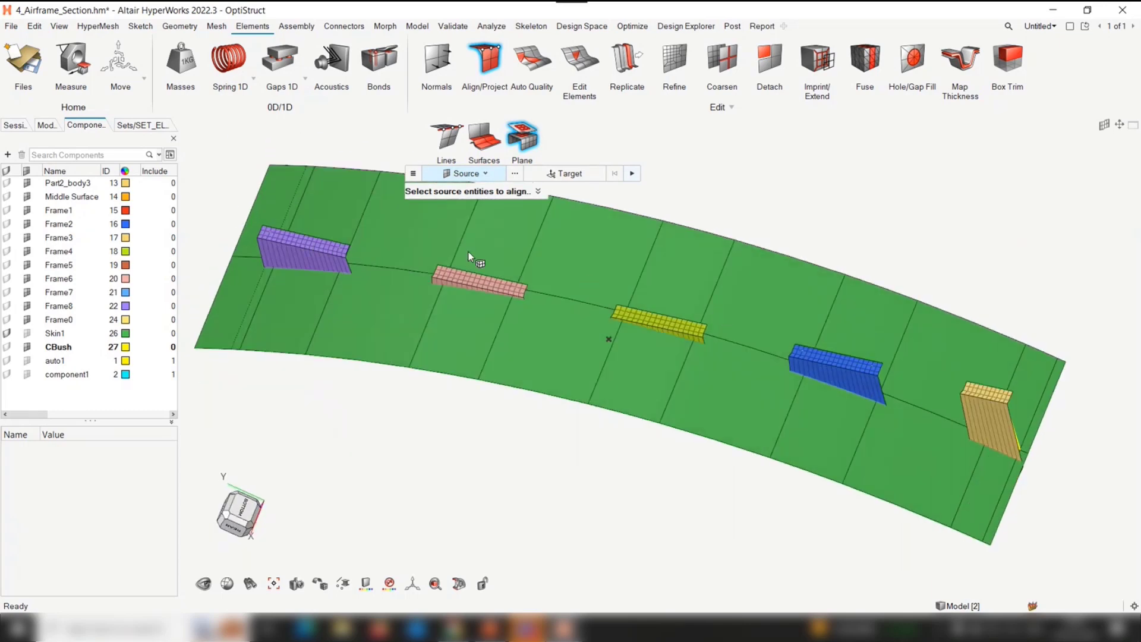
{"action": "middle_click_drag", "start_coordinate": [468, 251], "coordinate": [618, 365]}
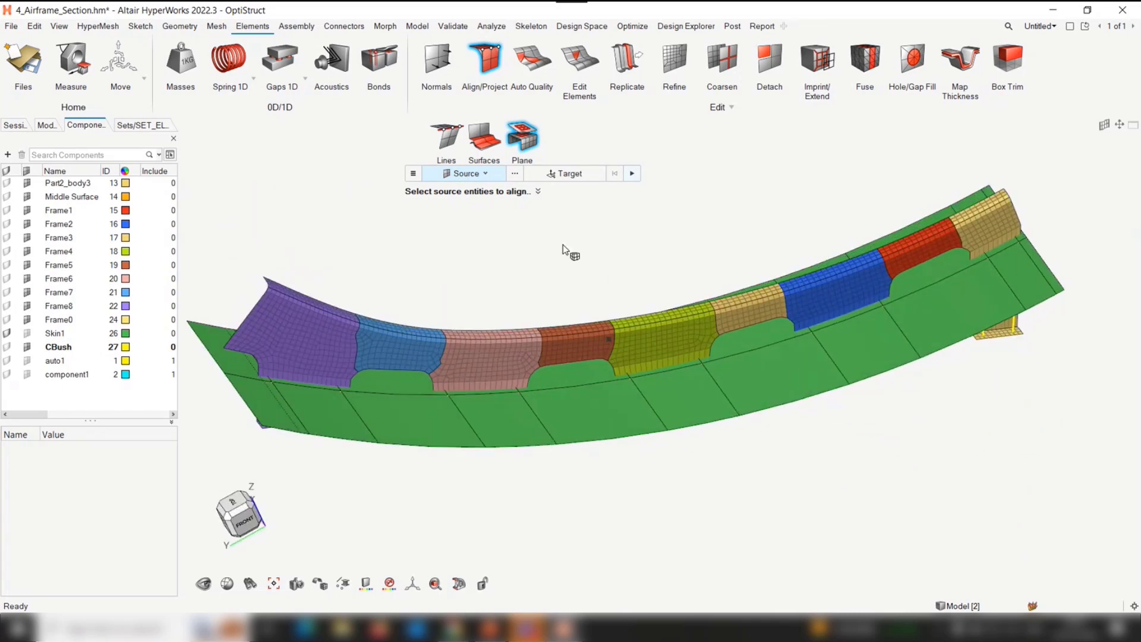